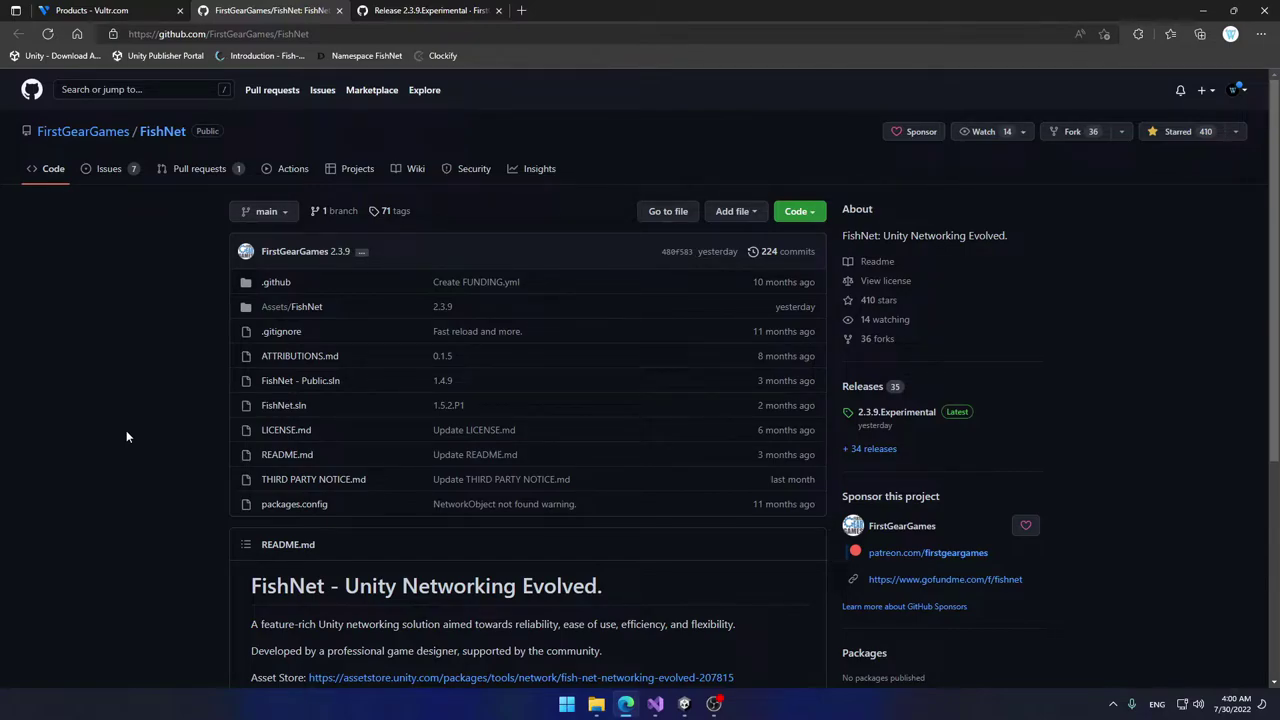
Step: View the Vultr products page and the FishNet 2.3.9.Experimental release page, and switch to the Unity project
left_click(130, 11)
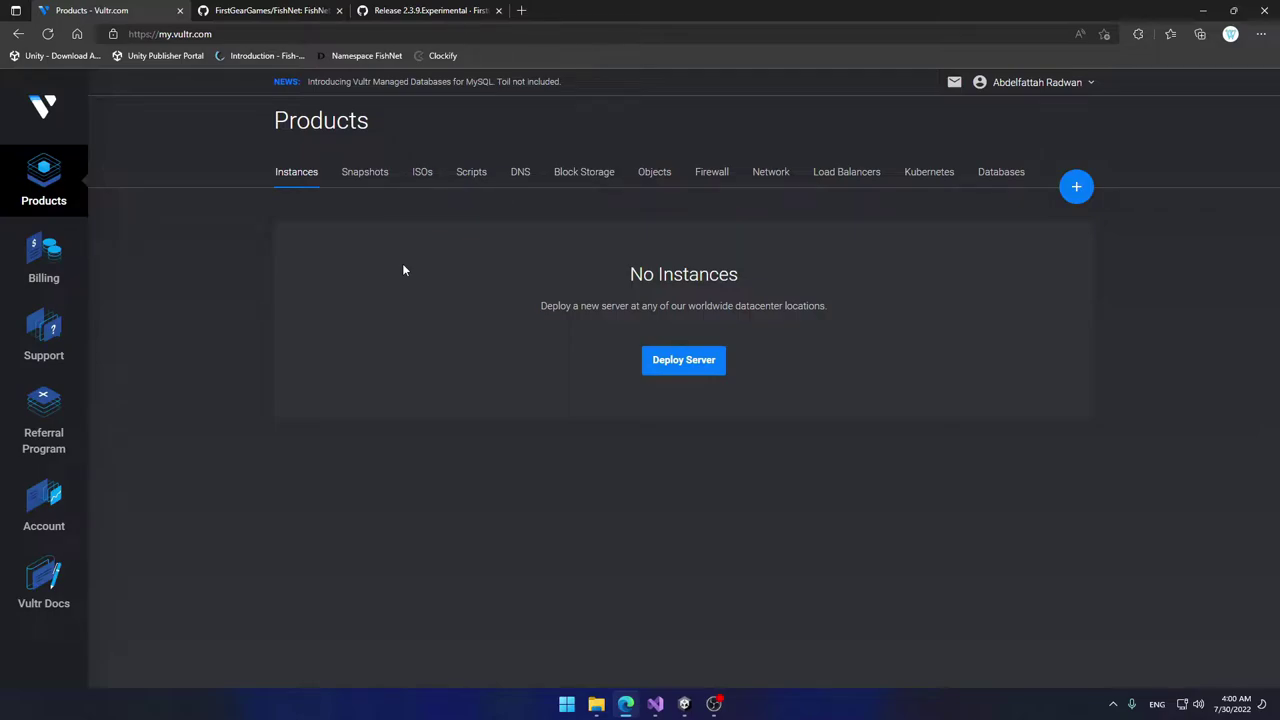
left_click(409, 9)
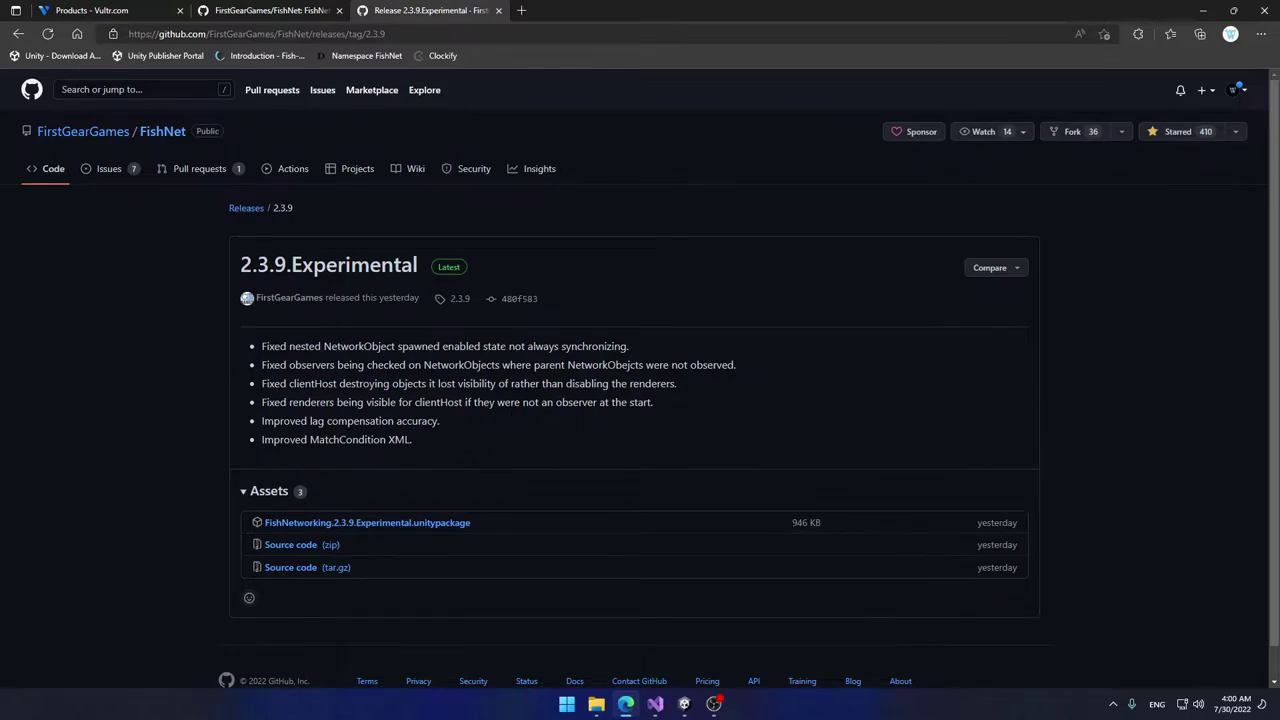
left_click(684, 704)
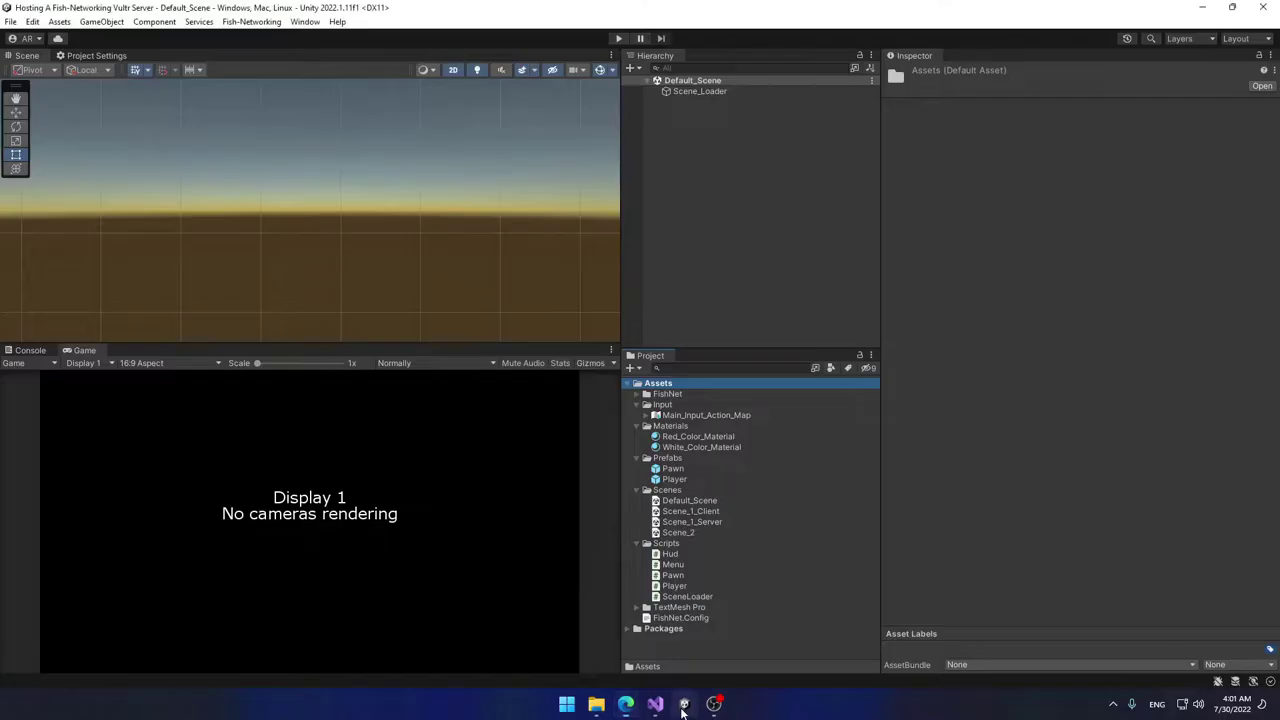
left_click(692, 222)
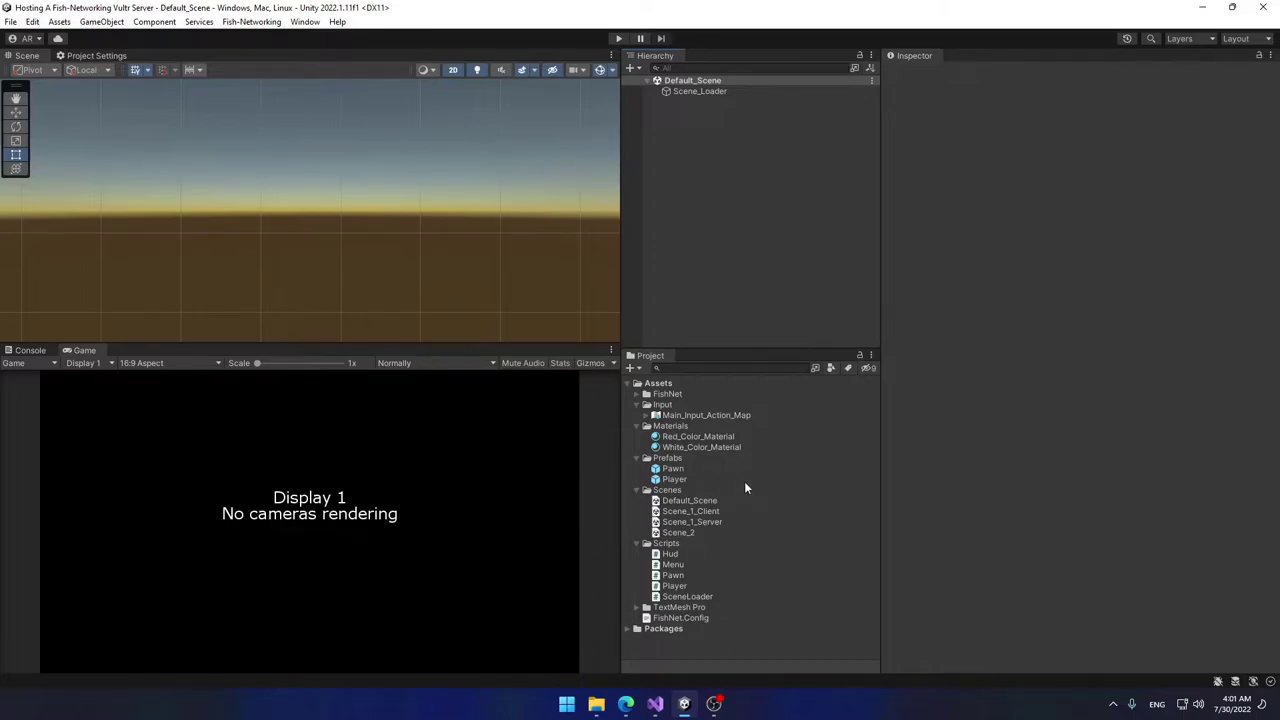
Step: Check the scenes in the build and the Dedicated Server platform options in the build settings
left_click(10, 21)
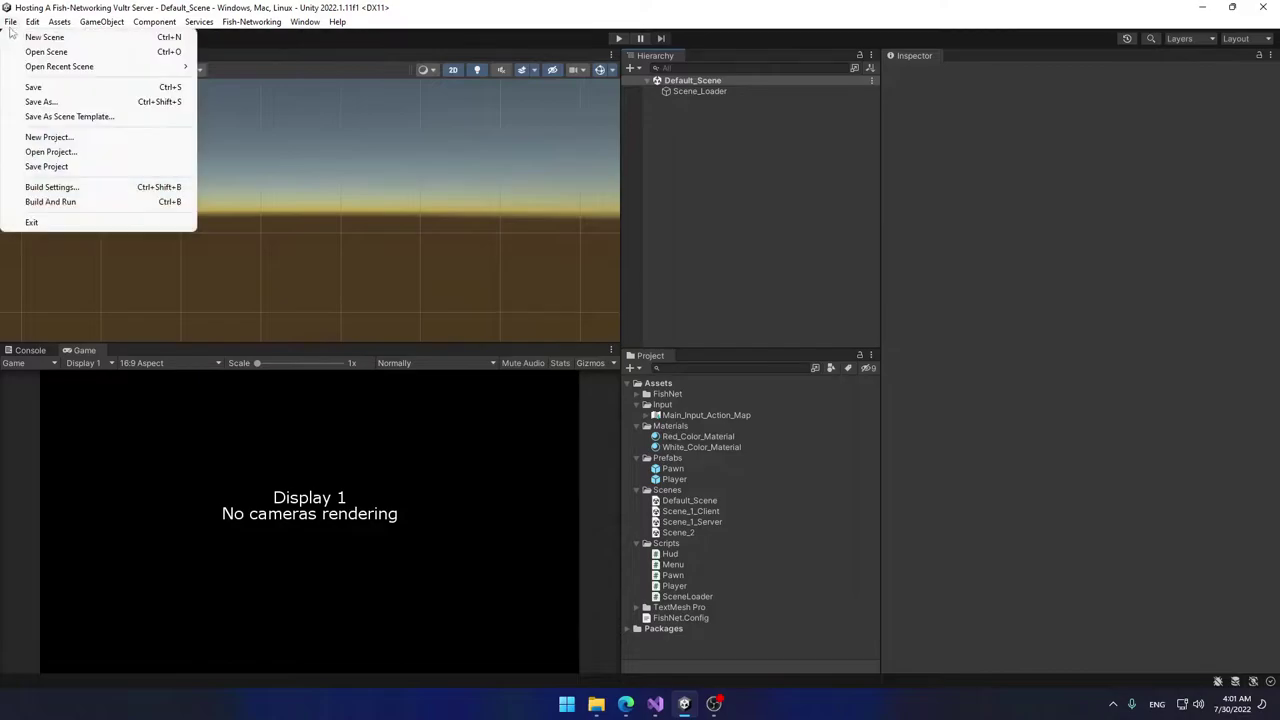
left_click(55, 186)
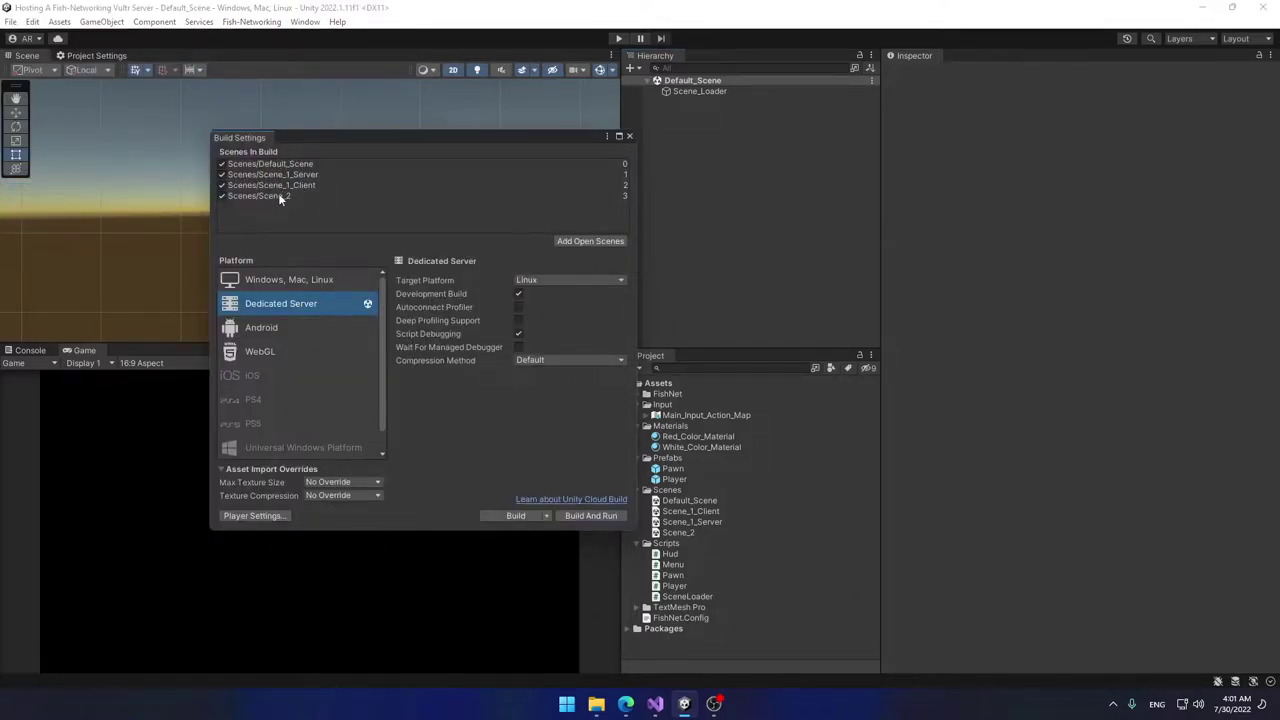
left_click(629, 136)
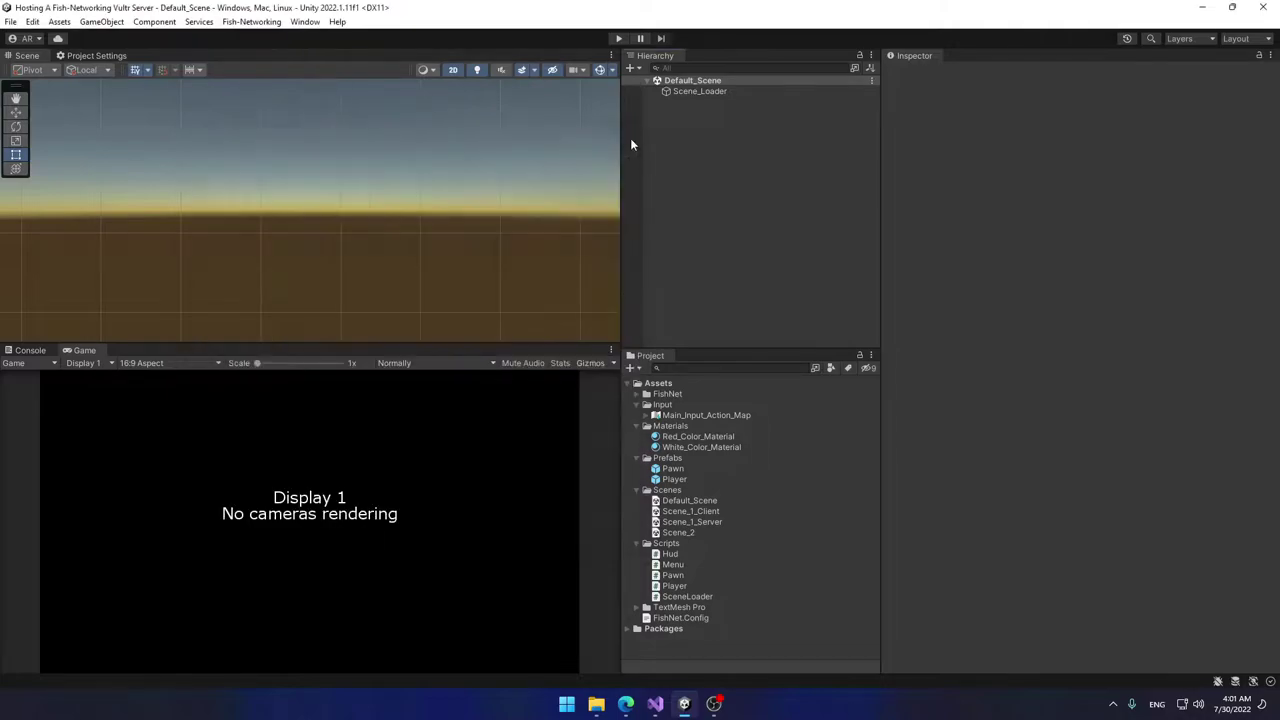
Step: Inspect the Scene_Loader object and read its SceneLoader script in Visual Studio, and return to Unity
left_click(688, 90)
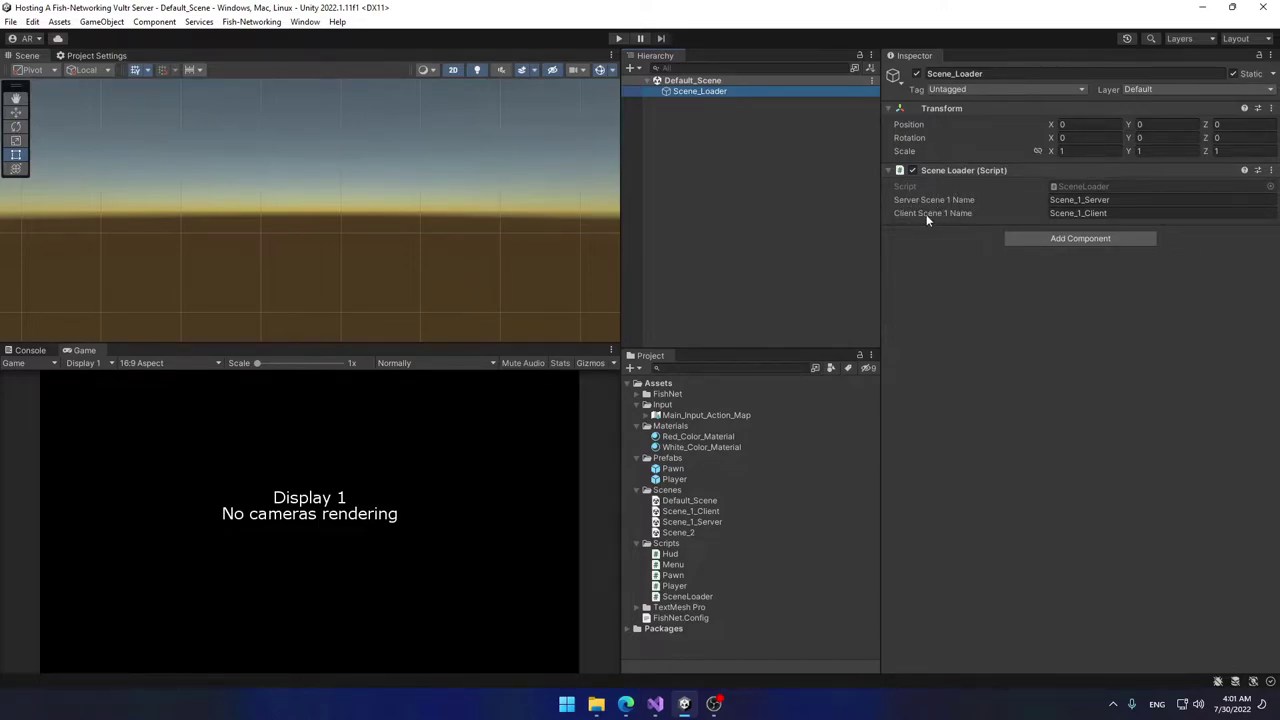
left_click(1068, 189)
double_click(1068, 189)
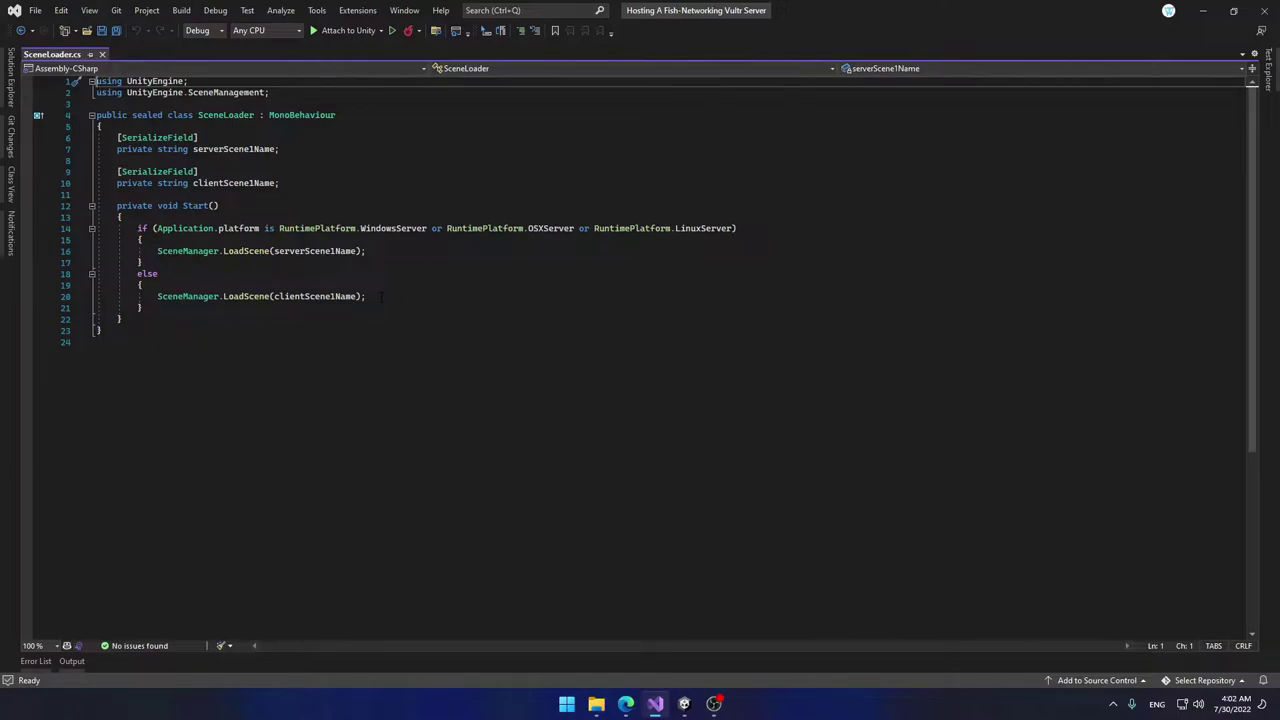
left_click(101, 55)
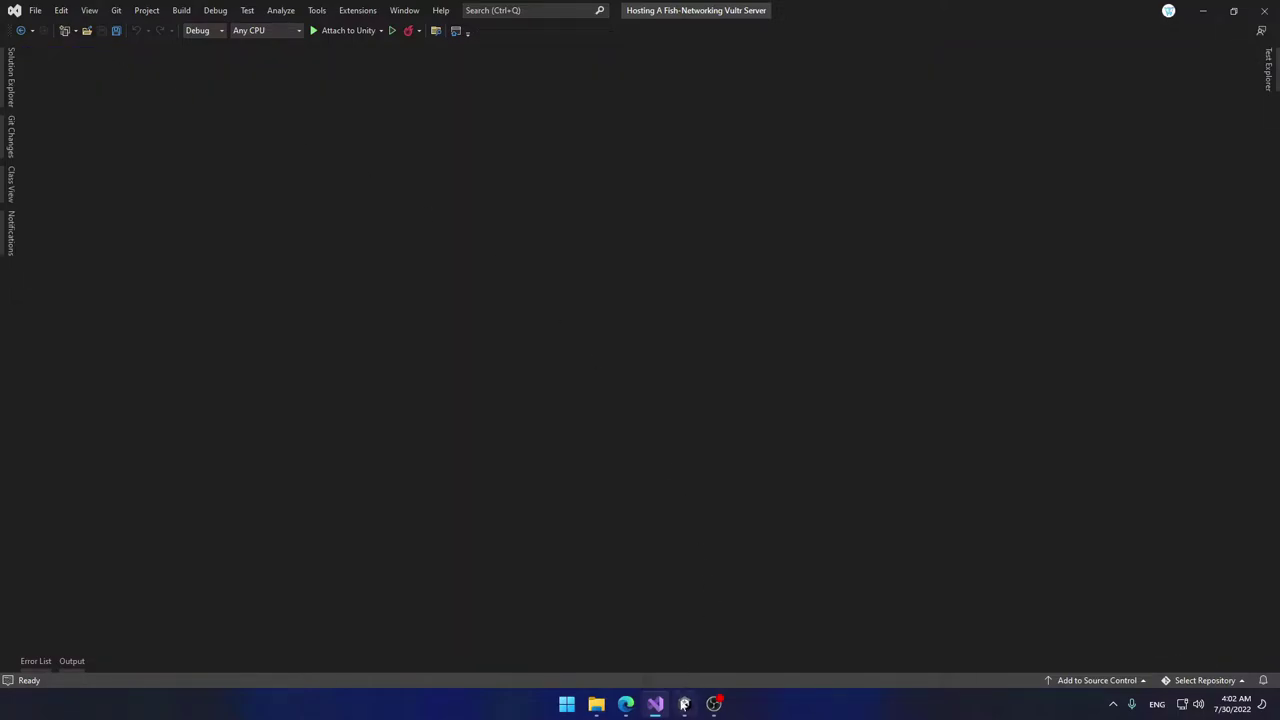
left_click(684, 704)
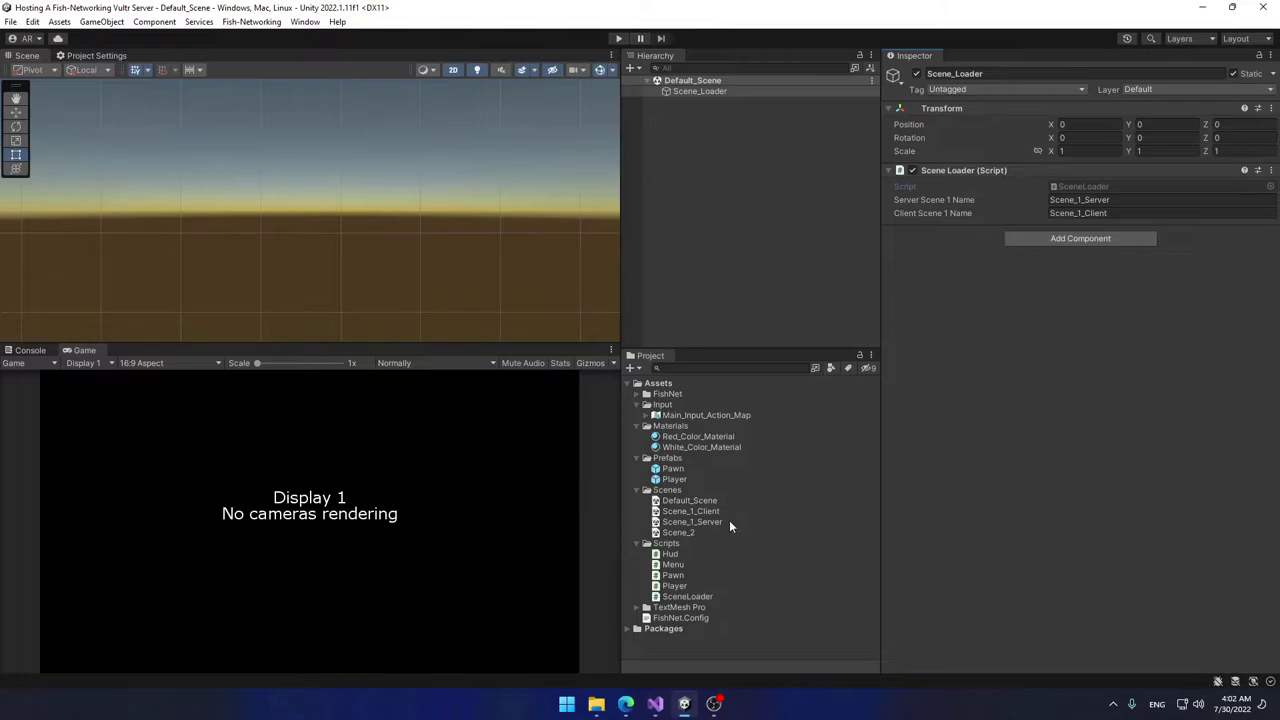
Step: Read the Menu script in Visual Studio, close it and return to Unity
double_click(676, 565)
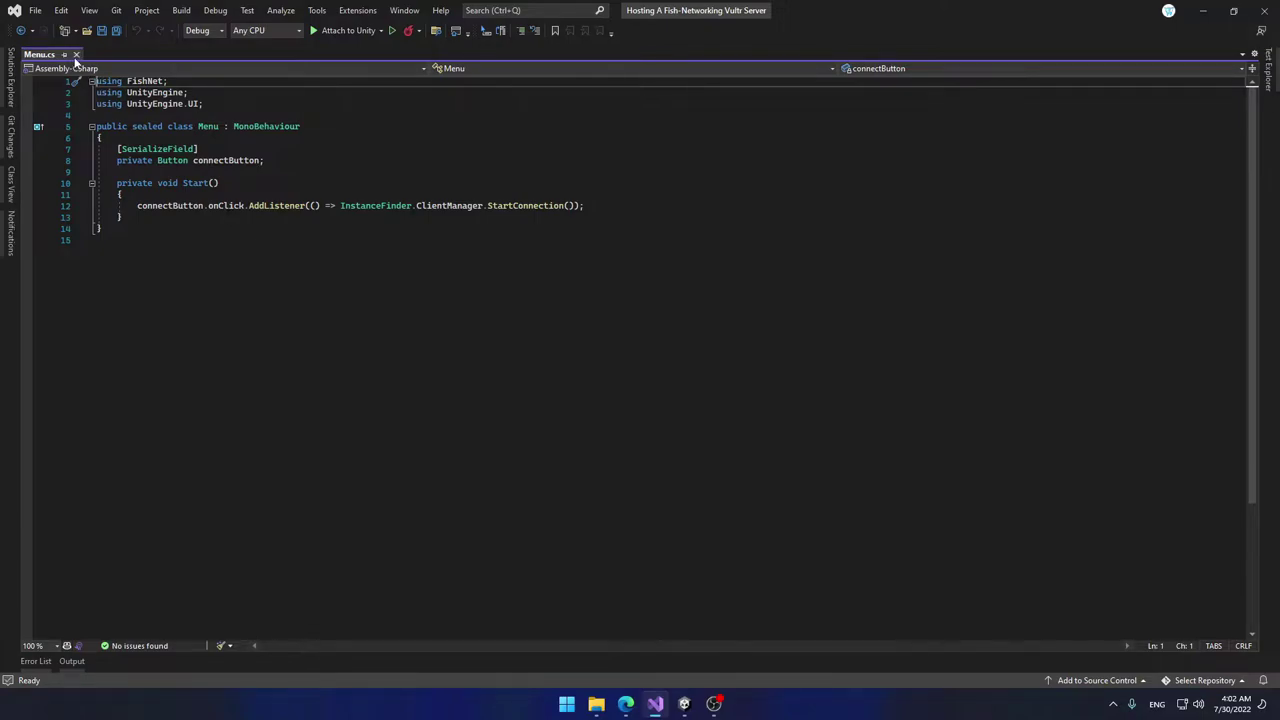
left_click(76, 54)
left_click(684, 704)
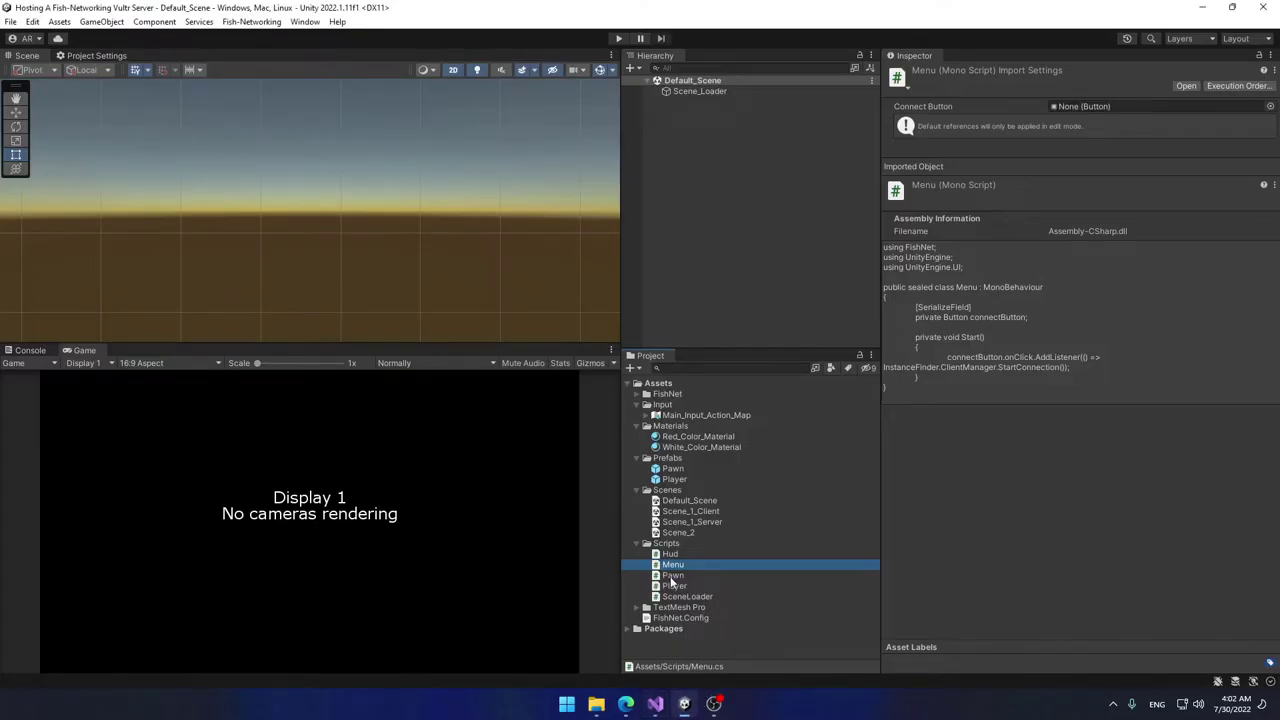
Step: Read the Pawn script and the Player script in Visual Studio, and return to Unity
left_click(671, 577)
double_click(671, 577)
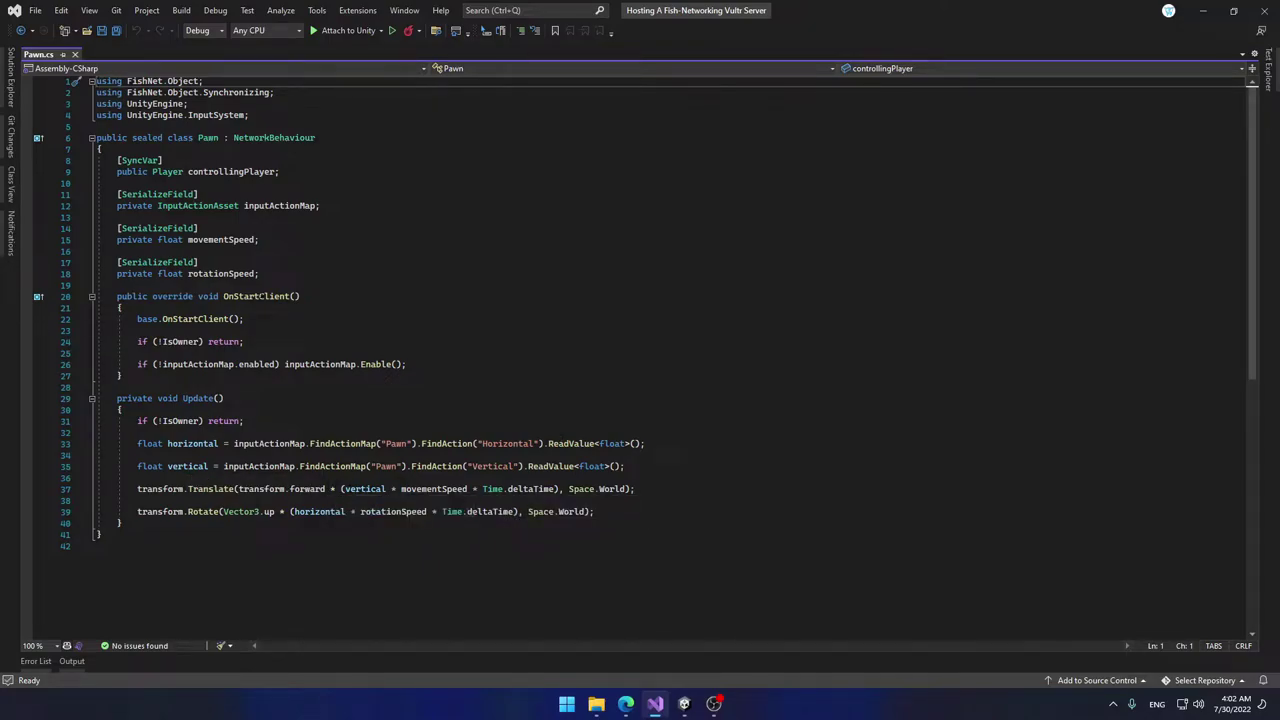
left_click(684, 704)
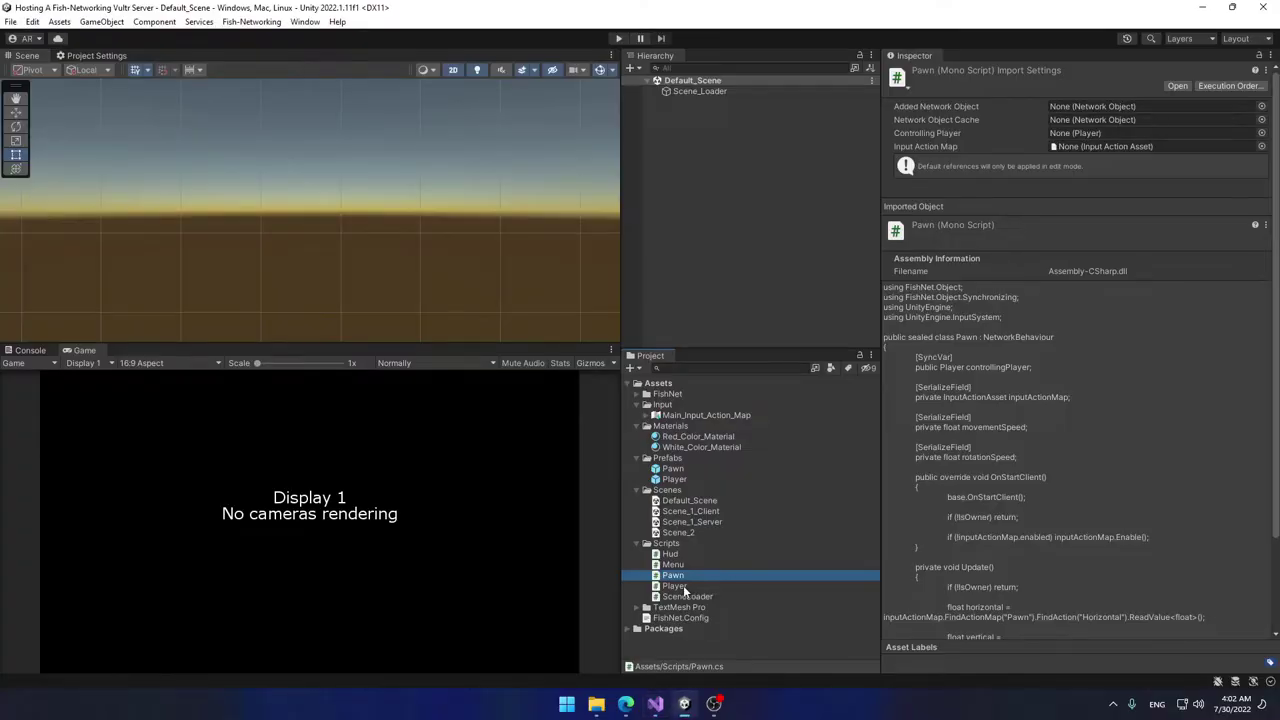
double_click(675, 586)
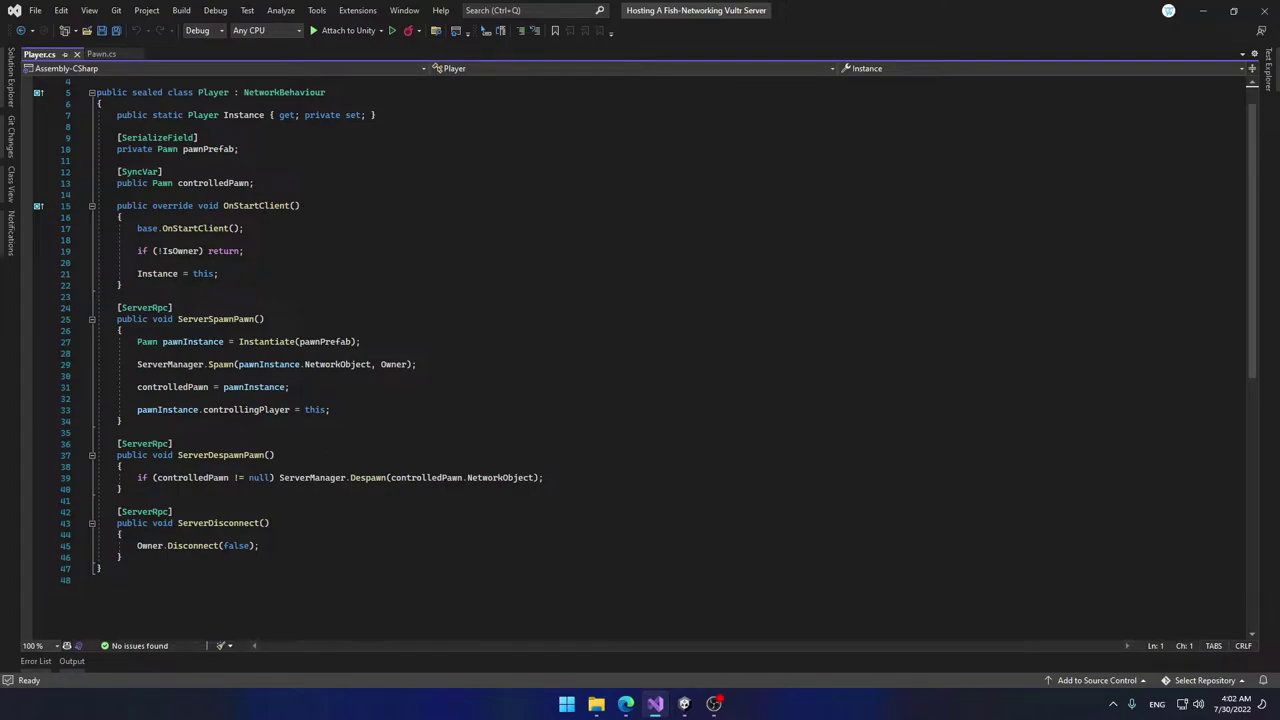
left_click(684, 703)
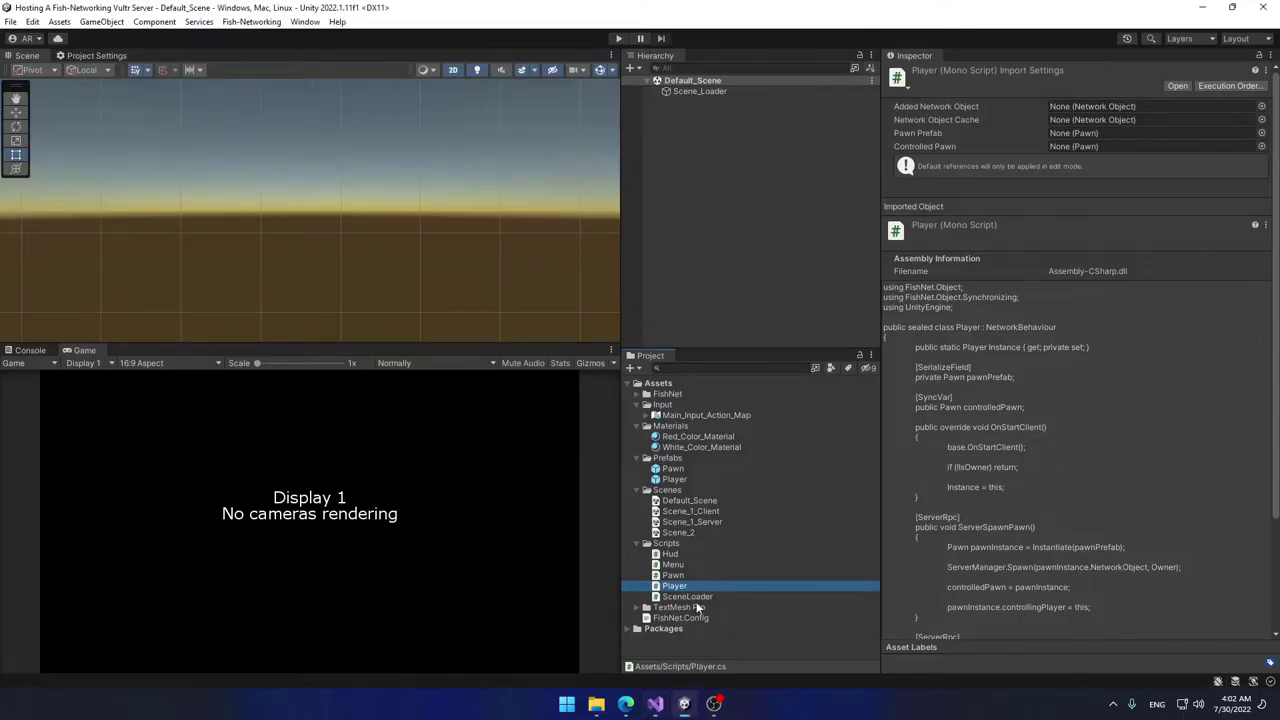
Step: Read the Hud script, close all open script files and return to Unity
double_click(678, 554)
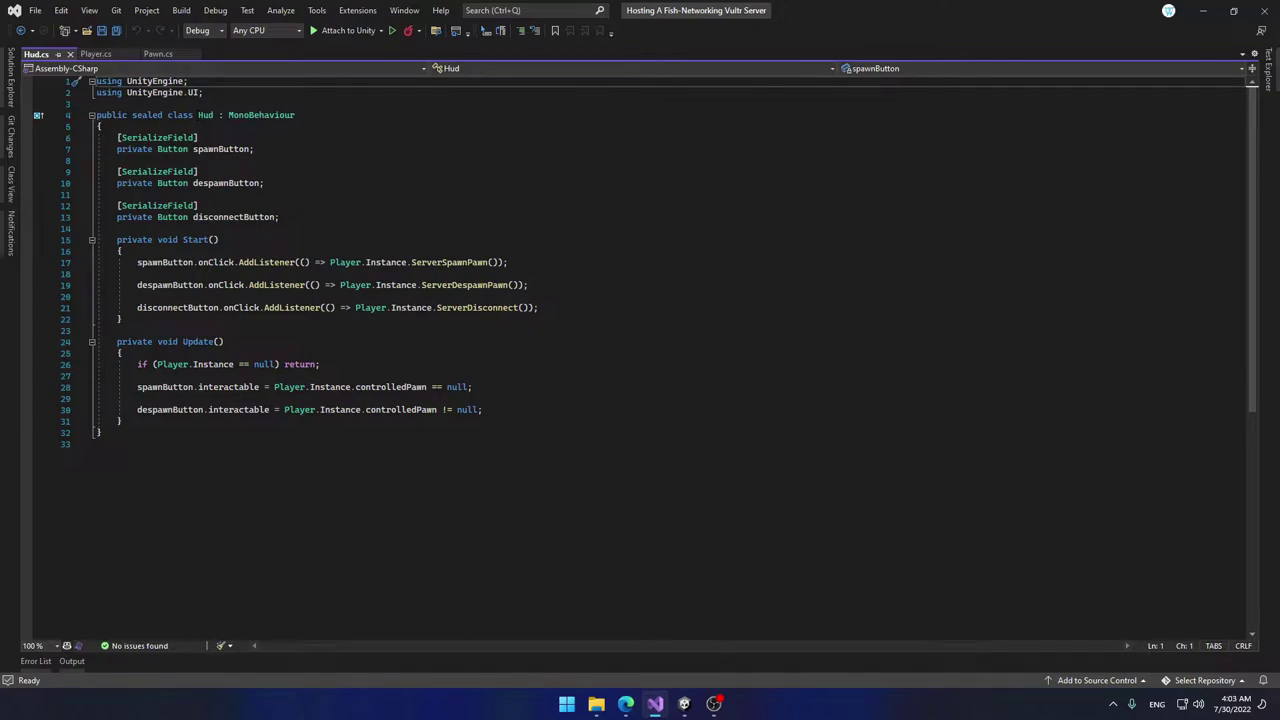
left_click(70, 54)
left_click(72, 54)
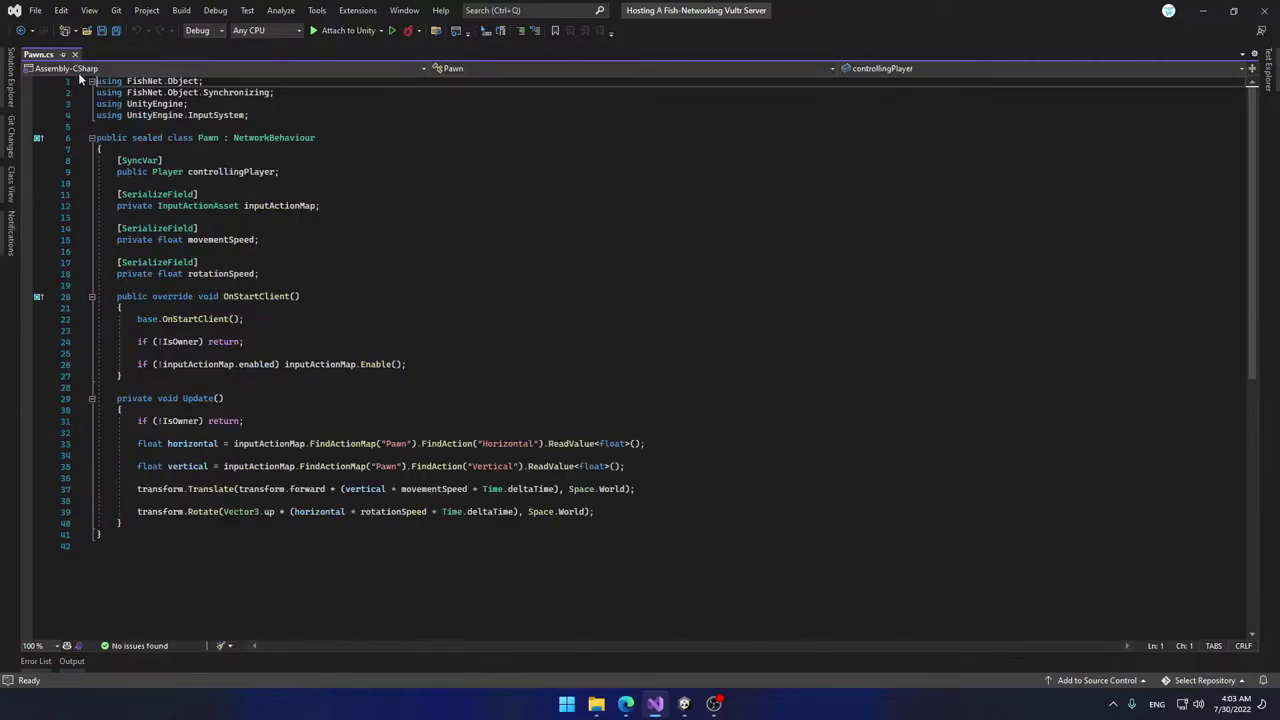
left_click(74, 54)
left_click(684, 703)
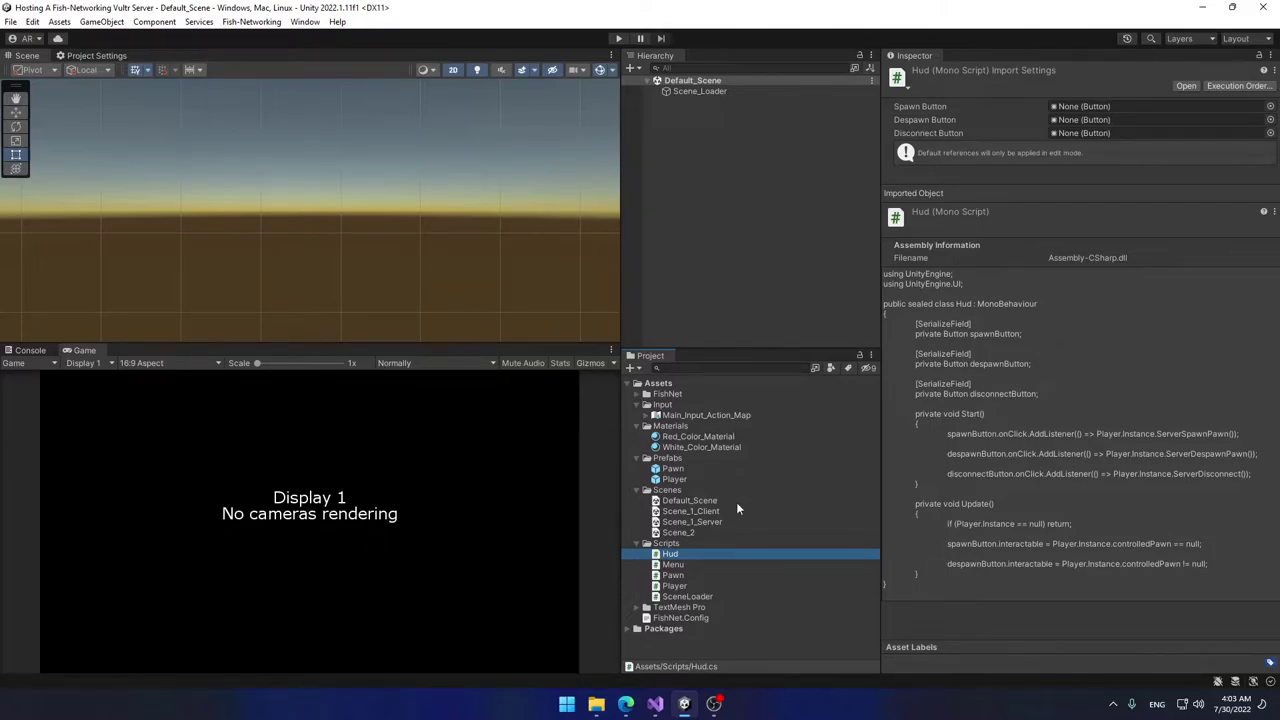
Step: Open Scene_1_Client, review Network_Manager's components, clear its Tugboat Client Address and save the scene
double_click(690, 511)
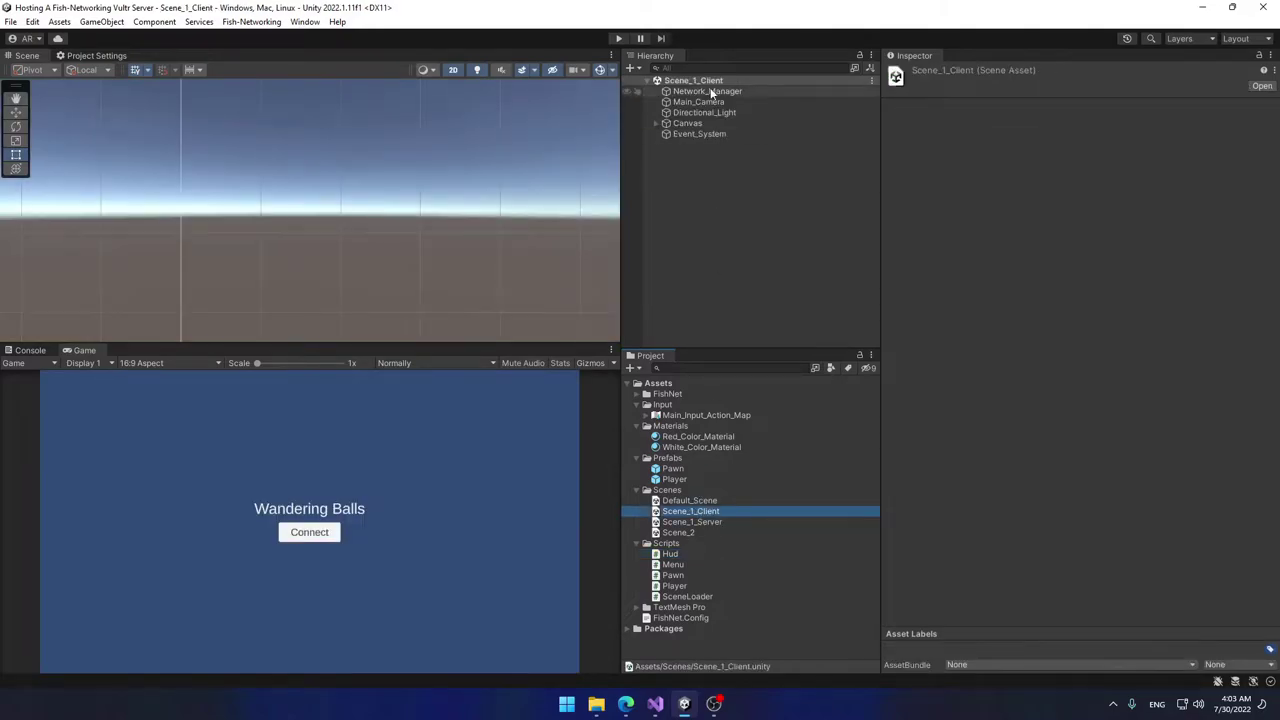
left_click(705, 91)
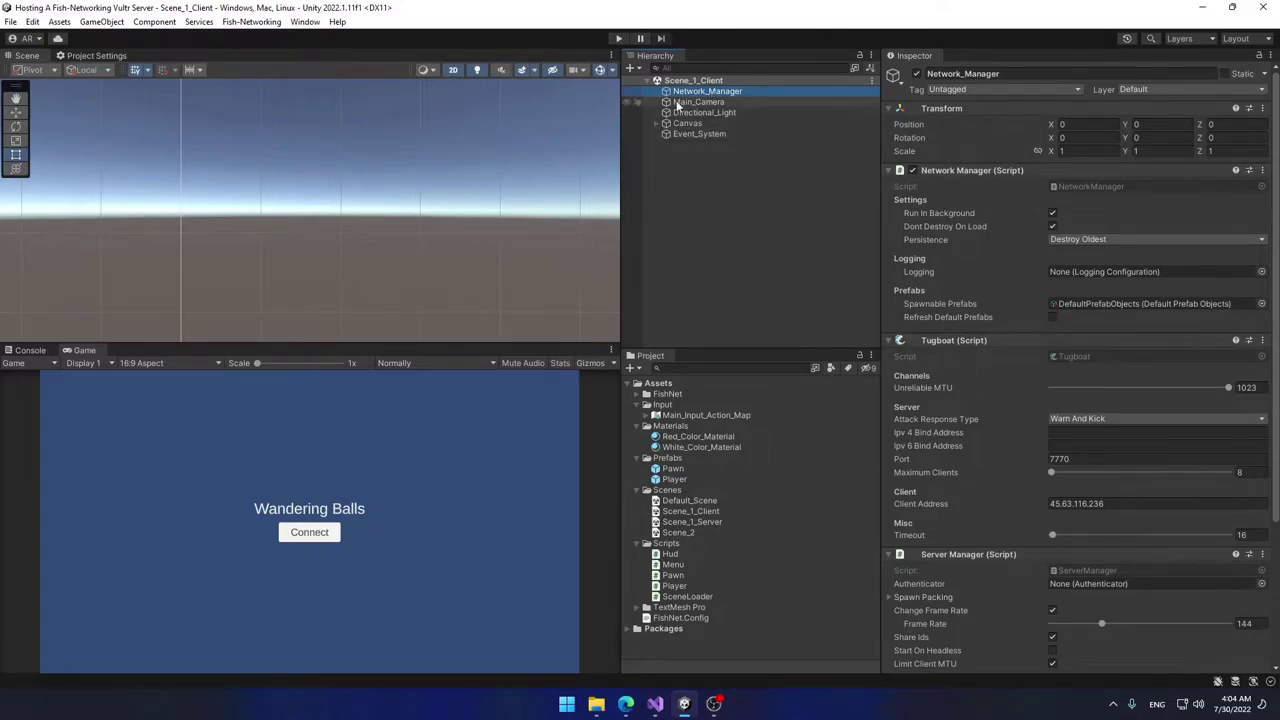
scroll(975, 217, "down", 3)
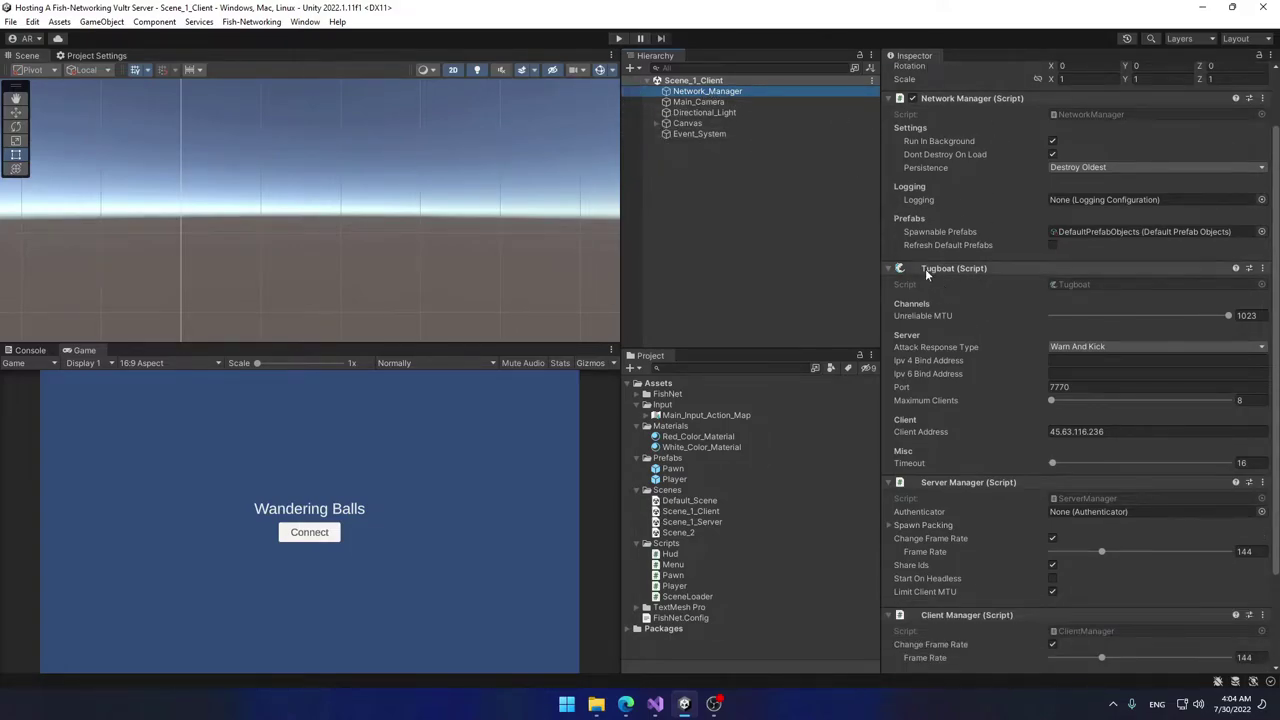
scroll(955, 300, "down", 3)
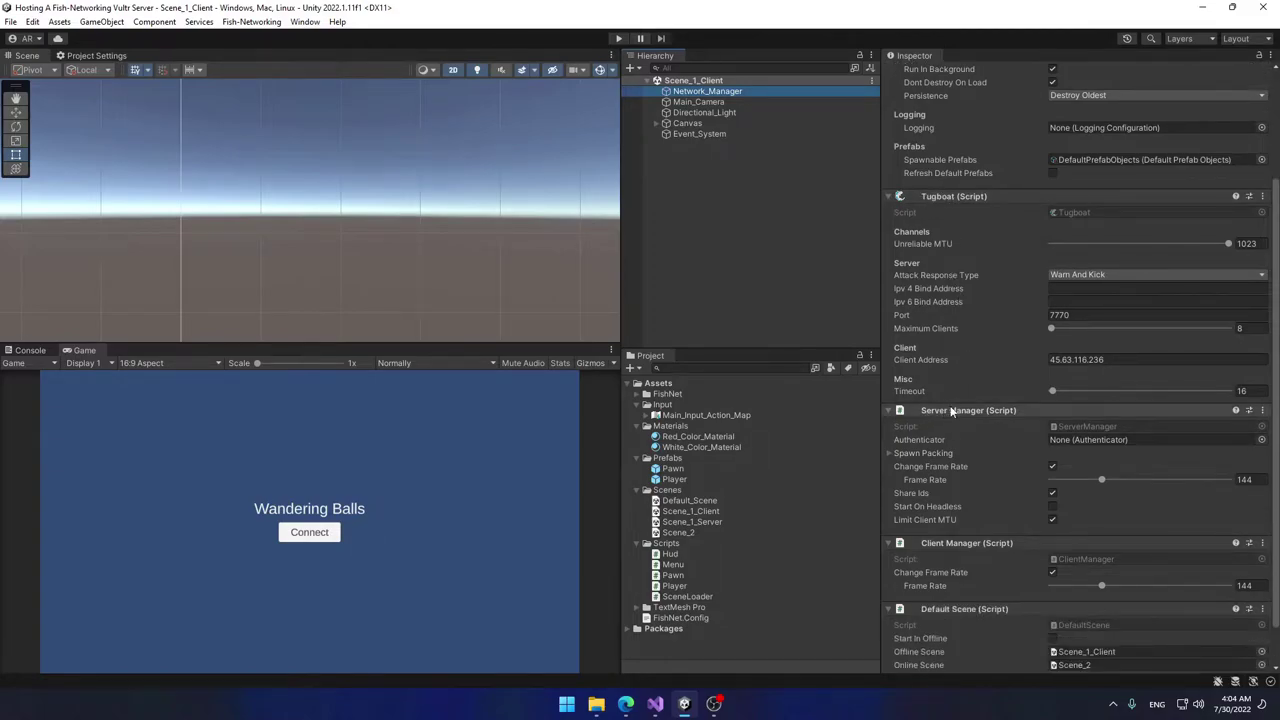
scroll(966, 410, "down", 2)
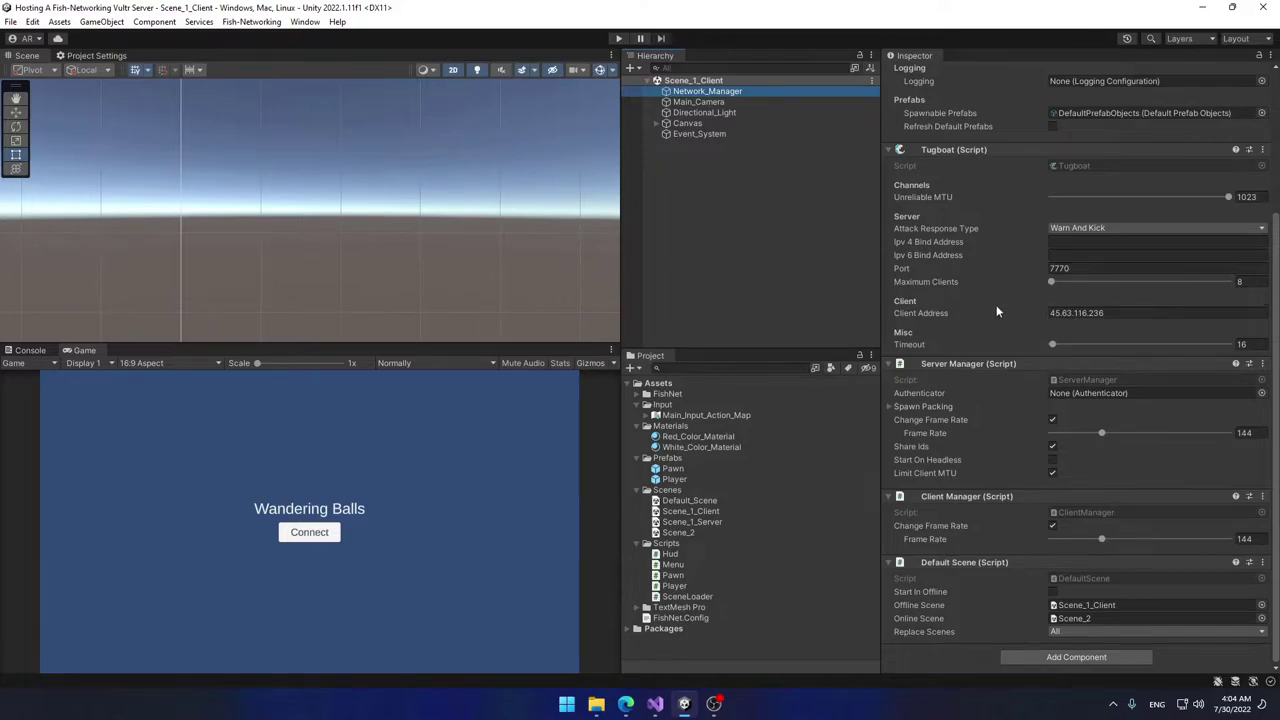
left_click(1077, 313)
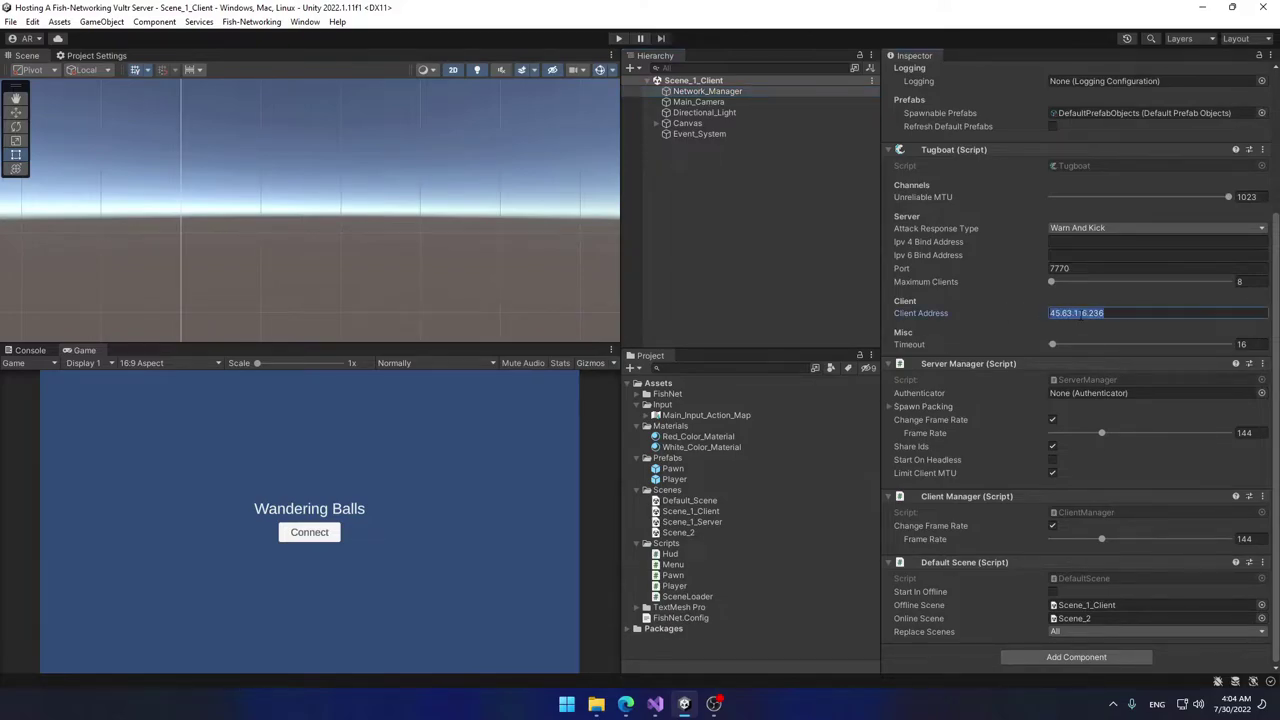
key("BackSpace")
left_click(902, 269)
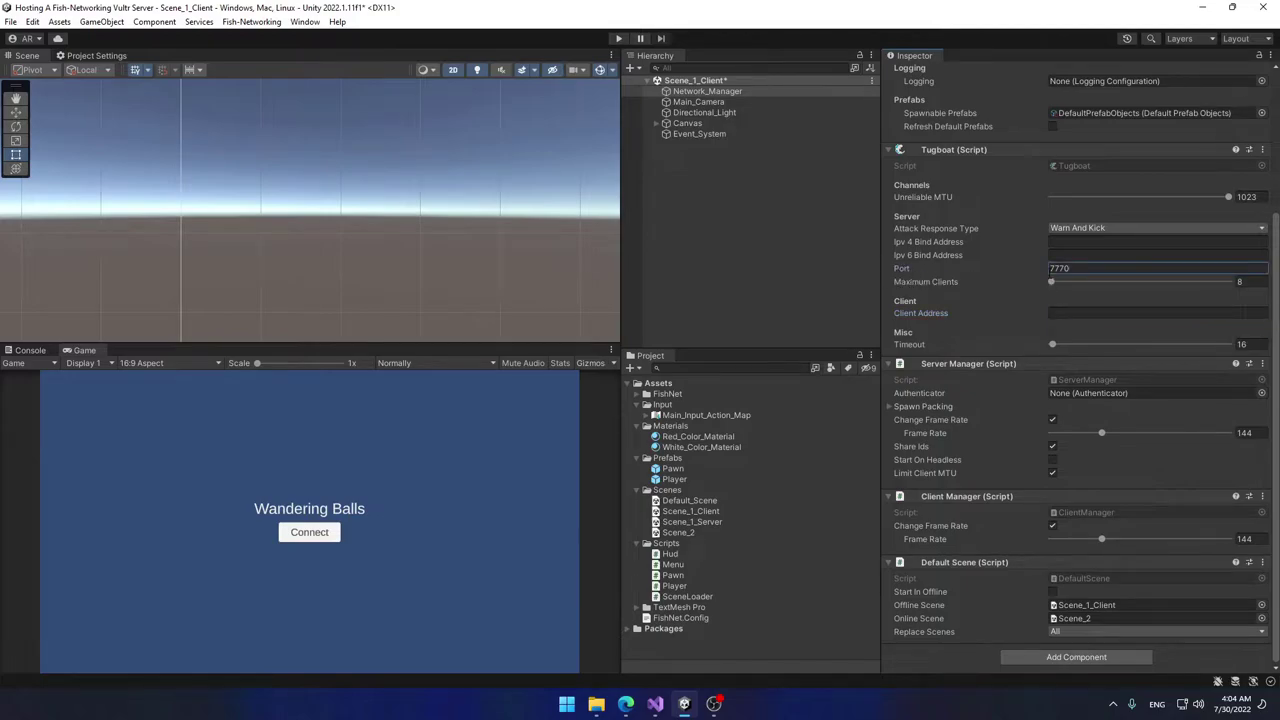
scroll(1048, 347, "up", 1)
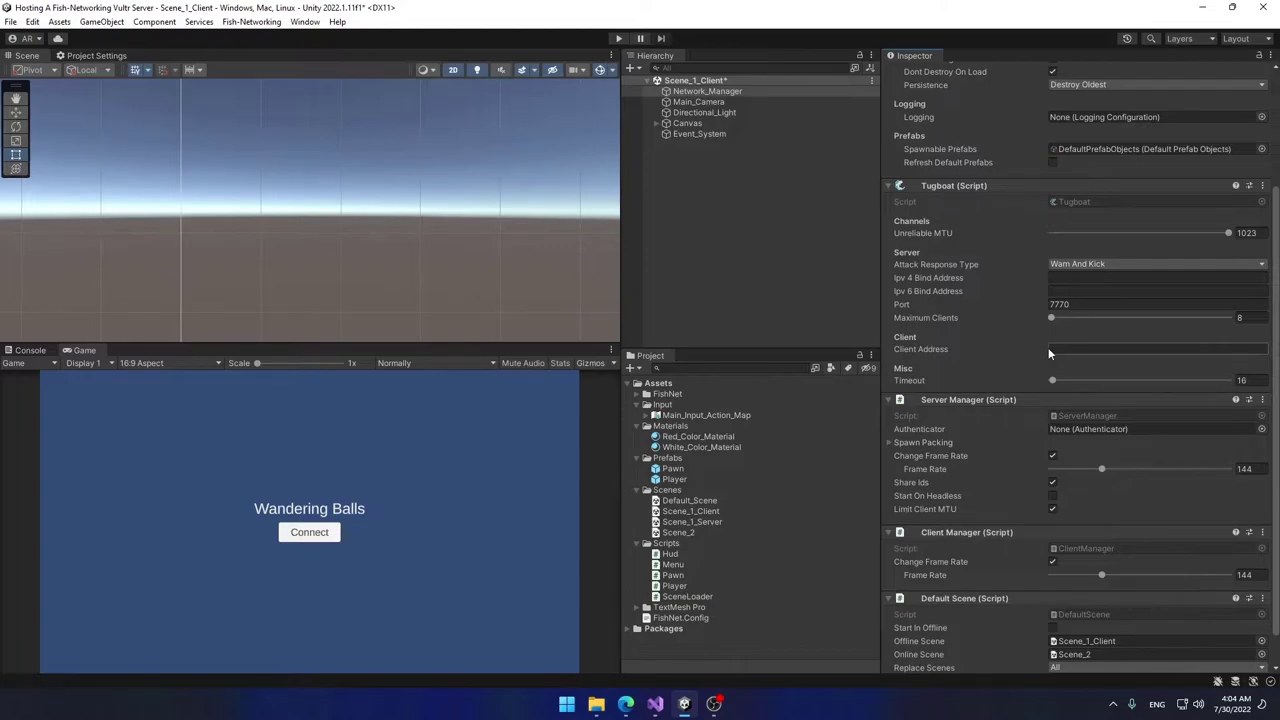
key("ctrl+s")
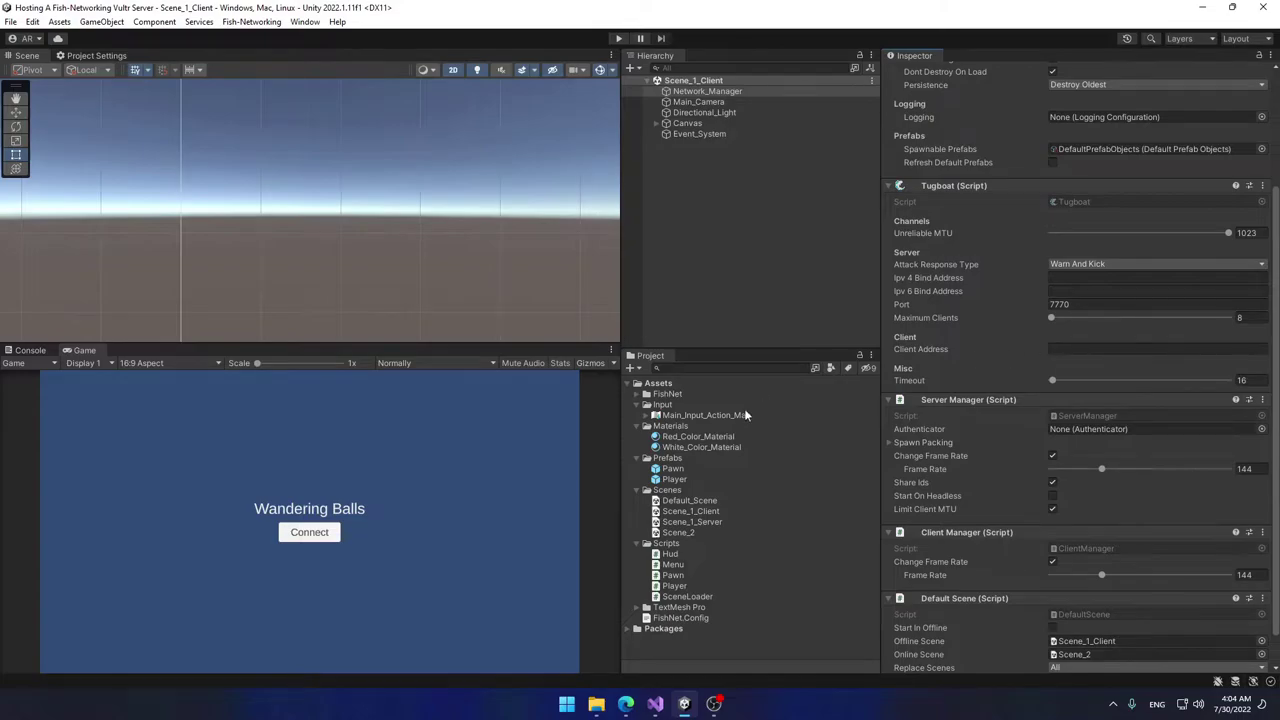
Step: Open Scene_1_Server and examine Network_Manager's Tugboat, Server Manager, Default Scene and Player Spawner settings
double_click(694, 521)
left_click(727, 83)
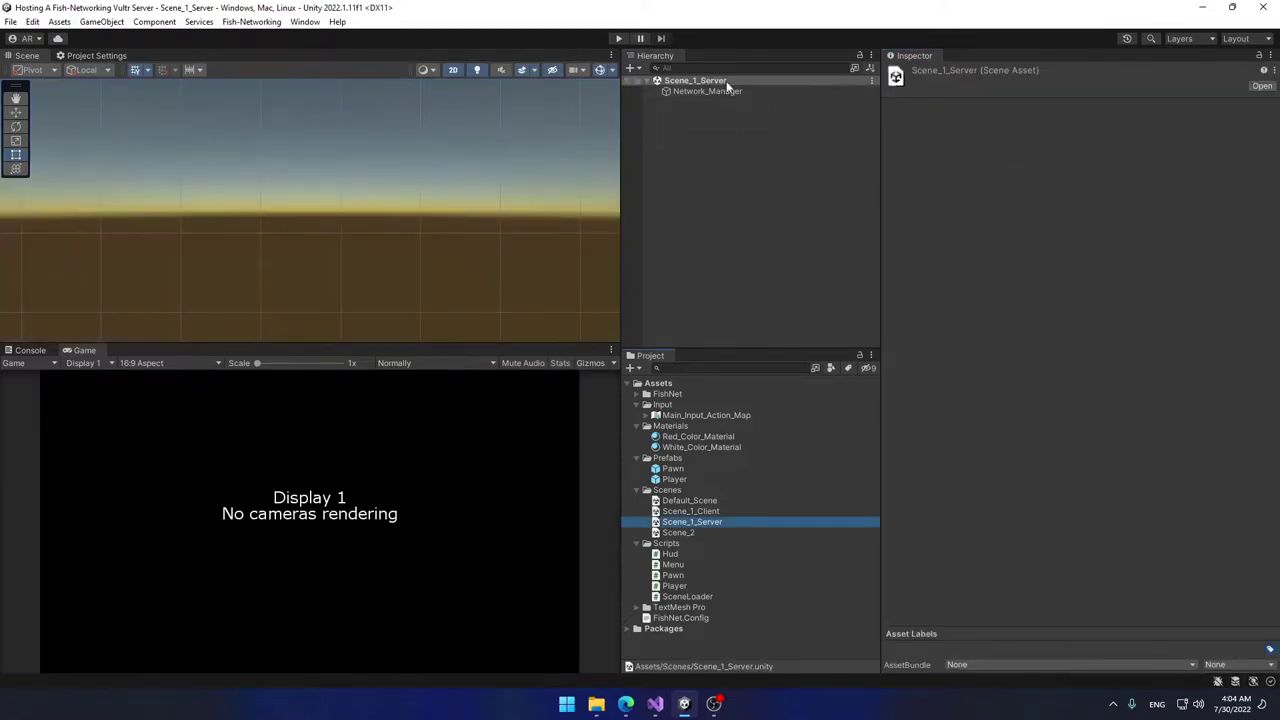
left_click(726, 91)
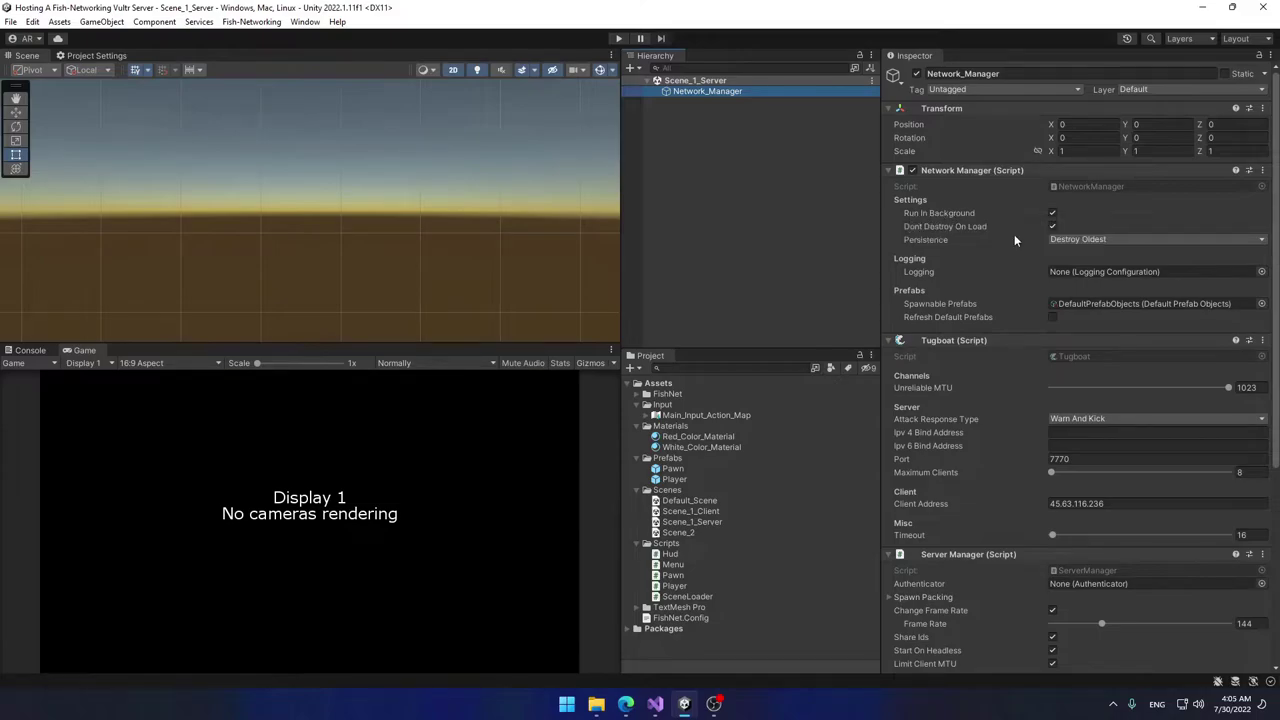
scroll(1020, 252, "down", 5)
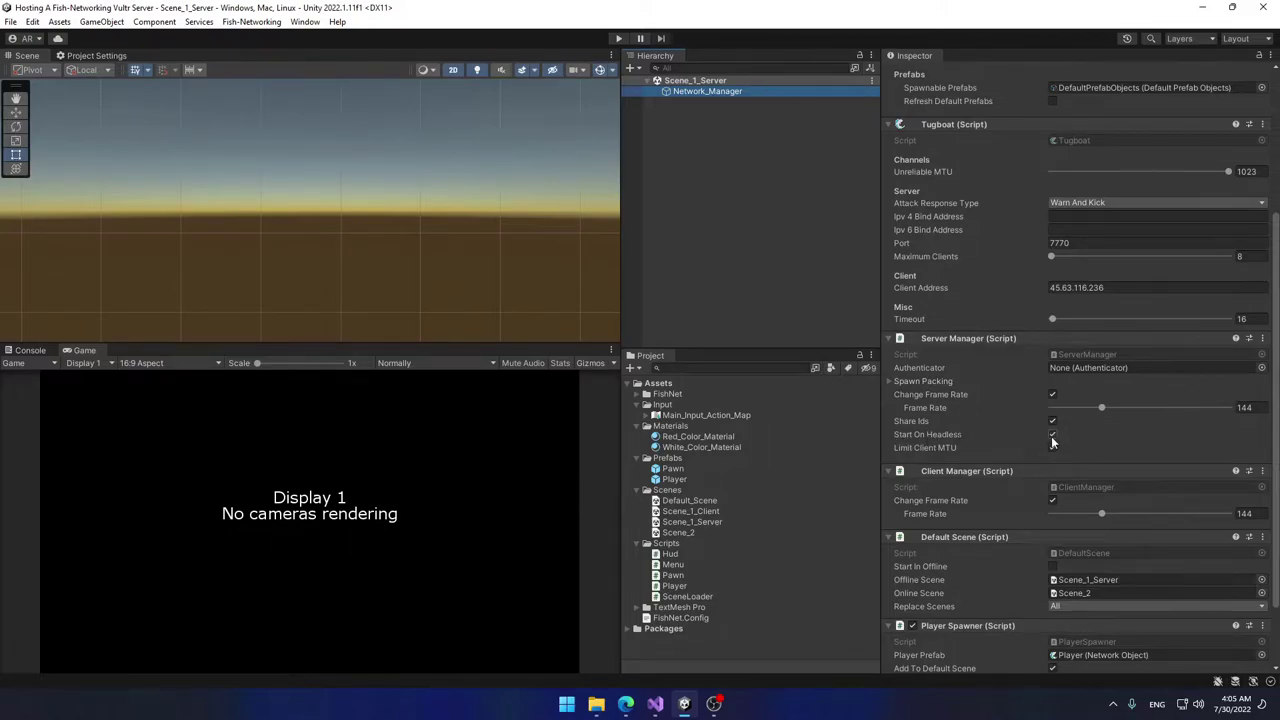
scroll(1005, 421, "down", 2)
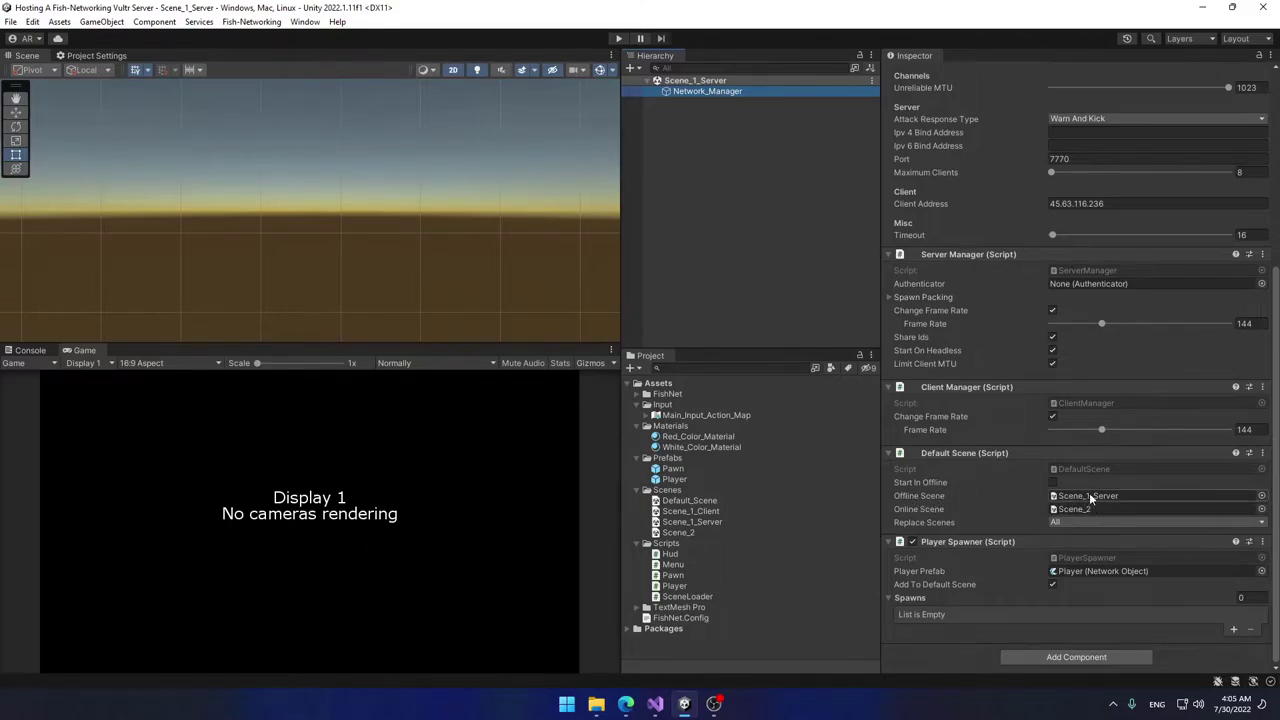
Step: Reopen Scene_1_Client and examine Network_Manager's Tugboat, Server Manager and Default Scene settings
double_click(701, 511)
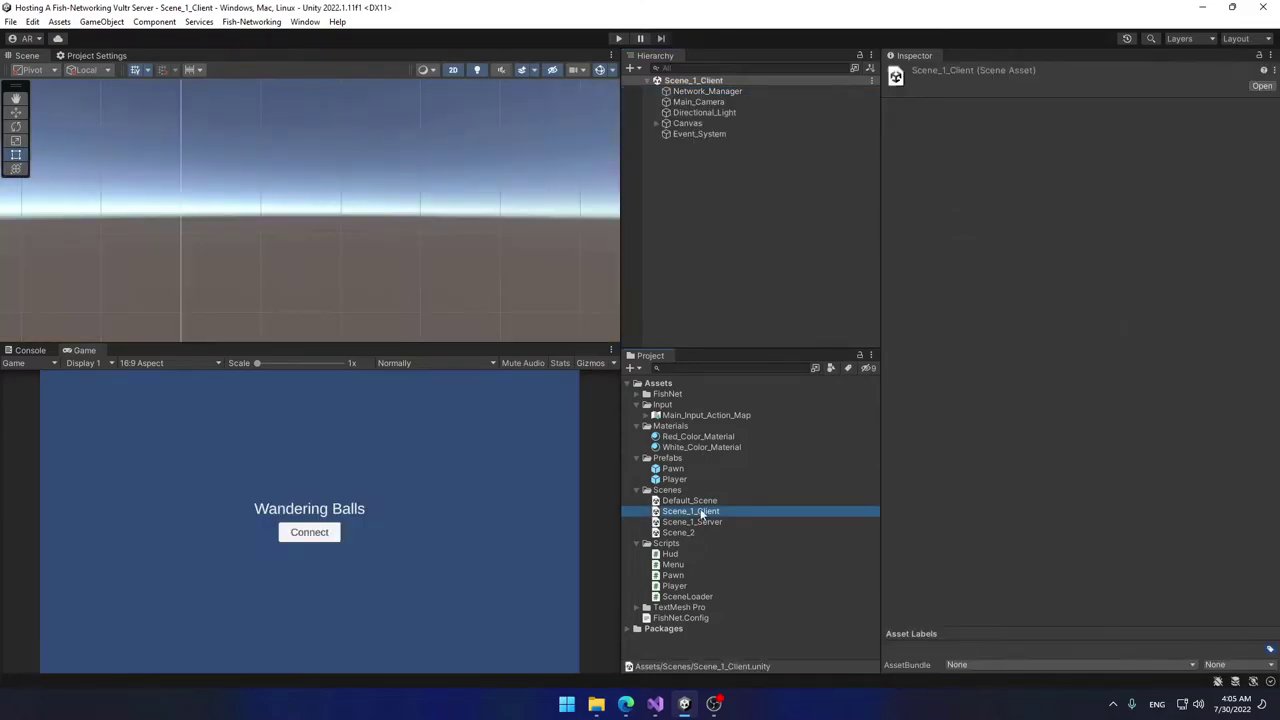
left_click(688, 93)
scroll(1087, 410, "down", 4)
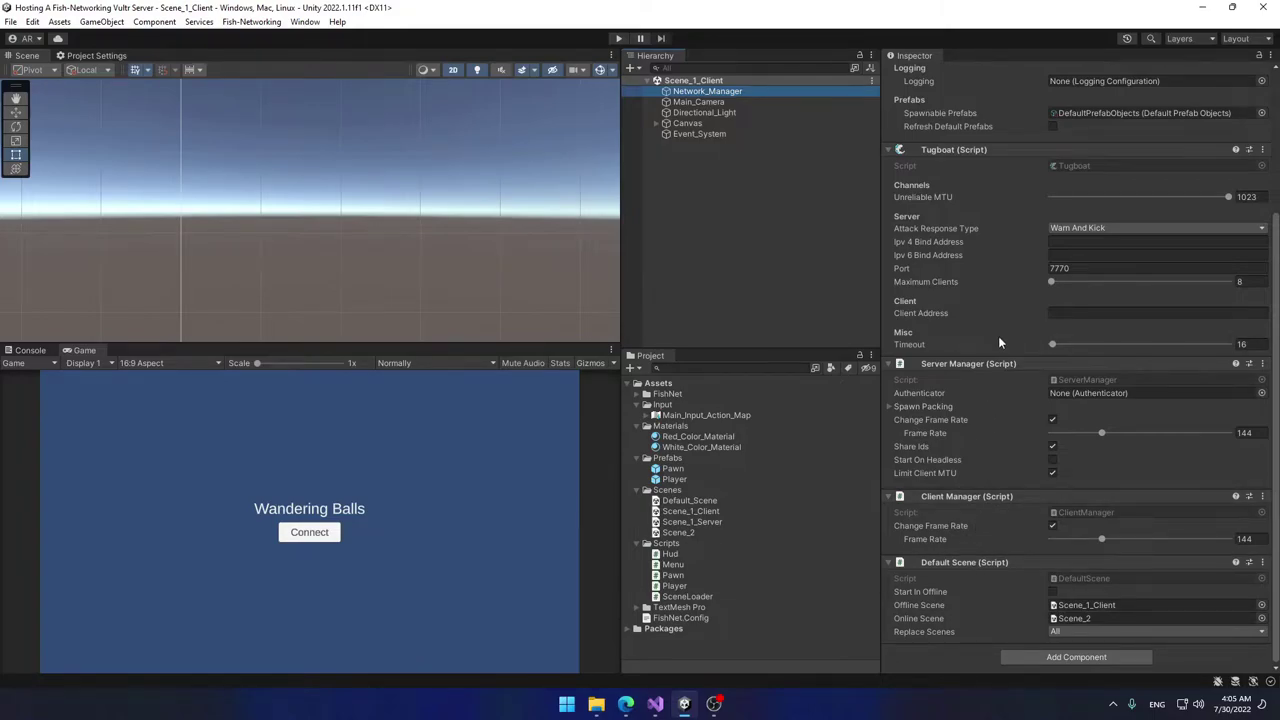
Step: Switch to the Vultr Products page in Edge and start deploying a new server
scroll(984, 404, "up", 3)
scroll(984, 404, "up", 5)
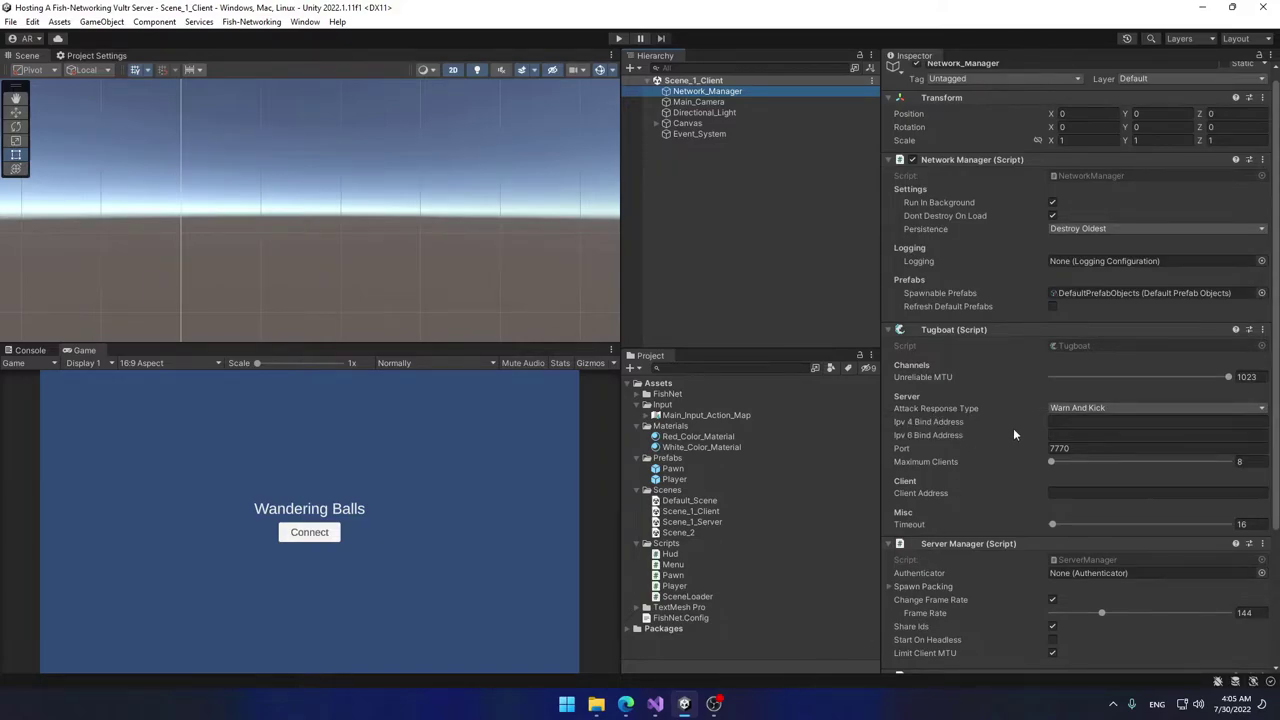
left_click(633, 707)
left_click(130, 12)
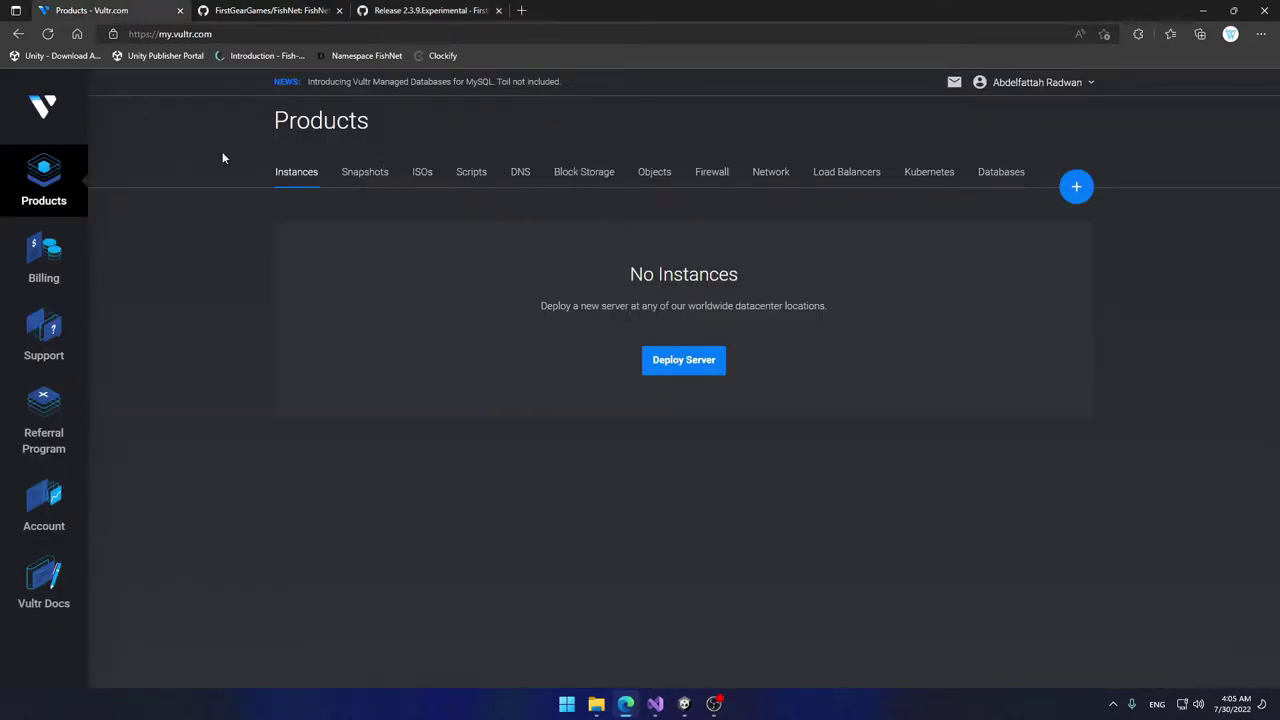
left_click(36, 186)
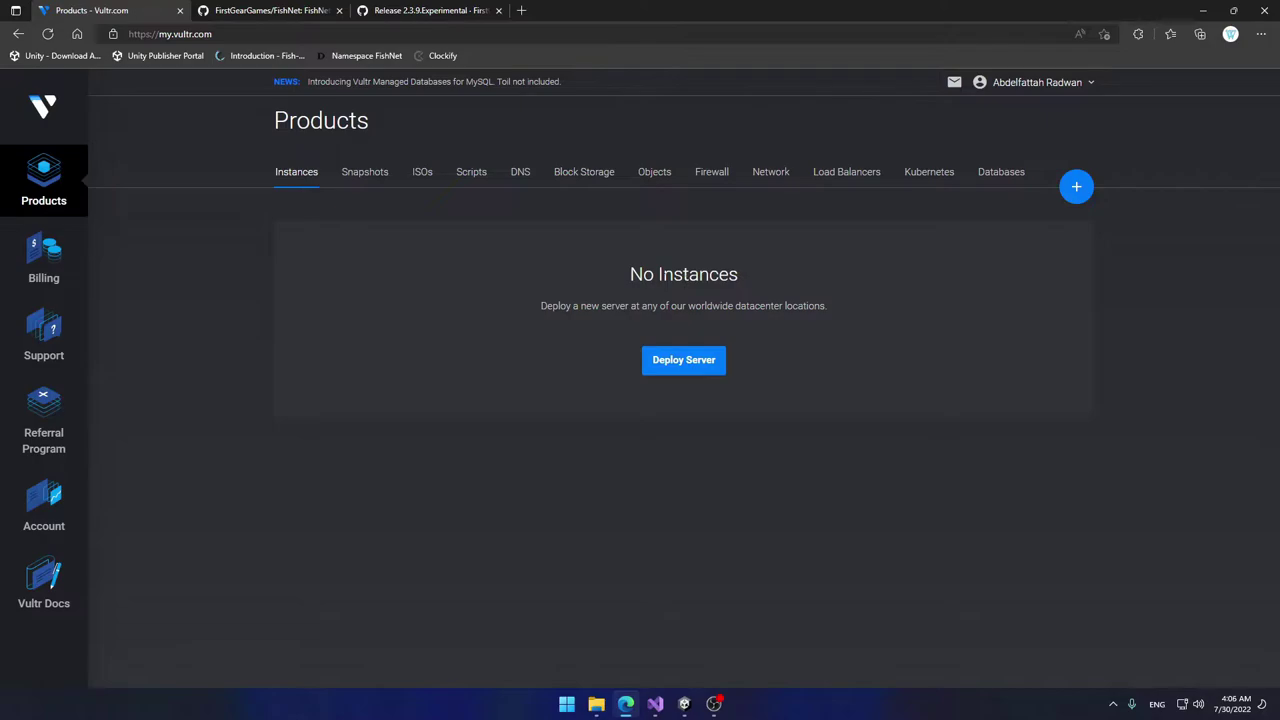
left_click(680, 369)
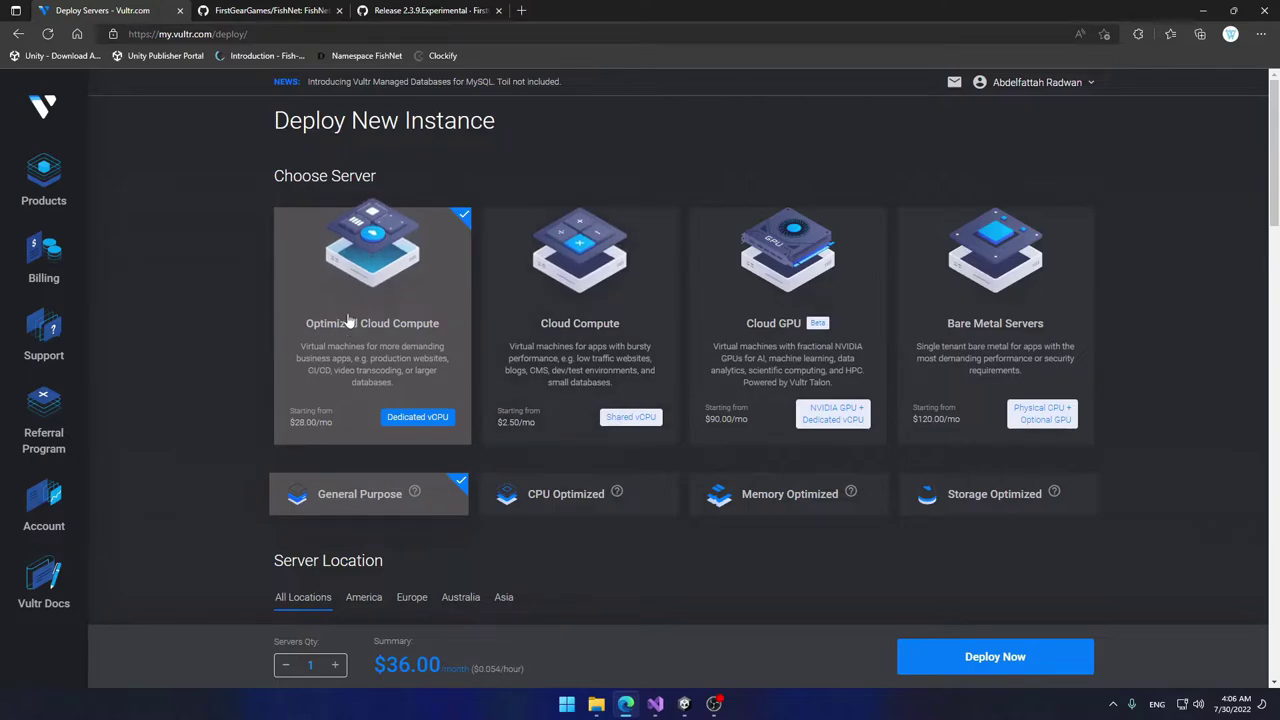
Step: Choose a Cloud Compute server with Intel Regular Performance as its CPU and storage technology
left_click(579, 306)
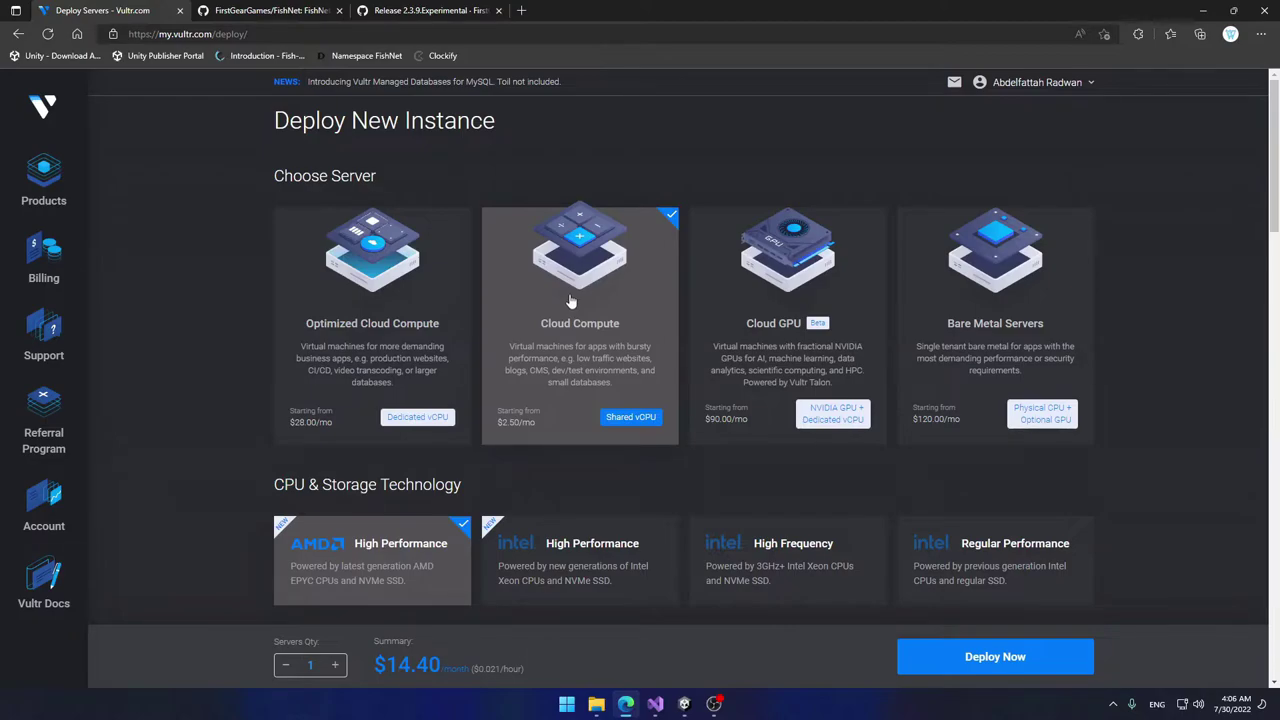
scroll(571, 240, "down", 1)
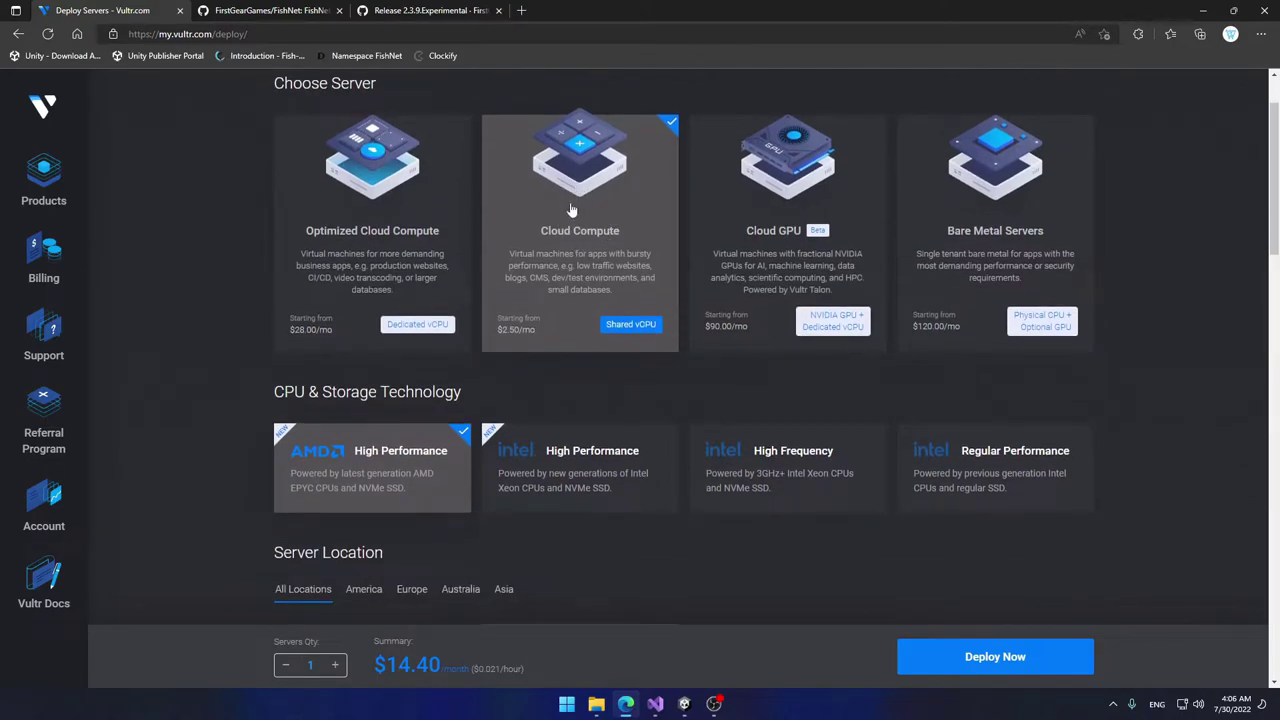
left_click(993, 468)
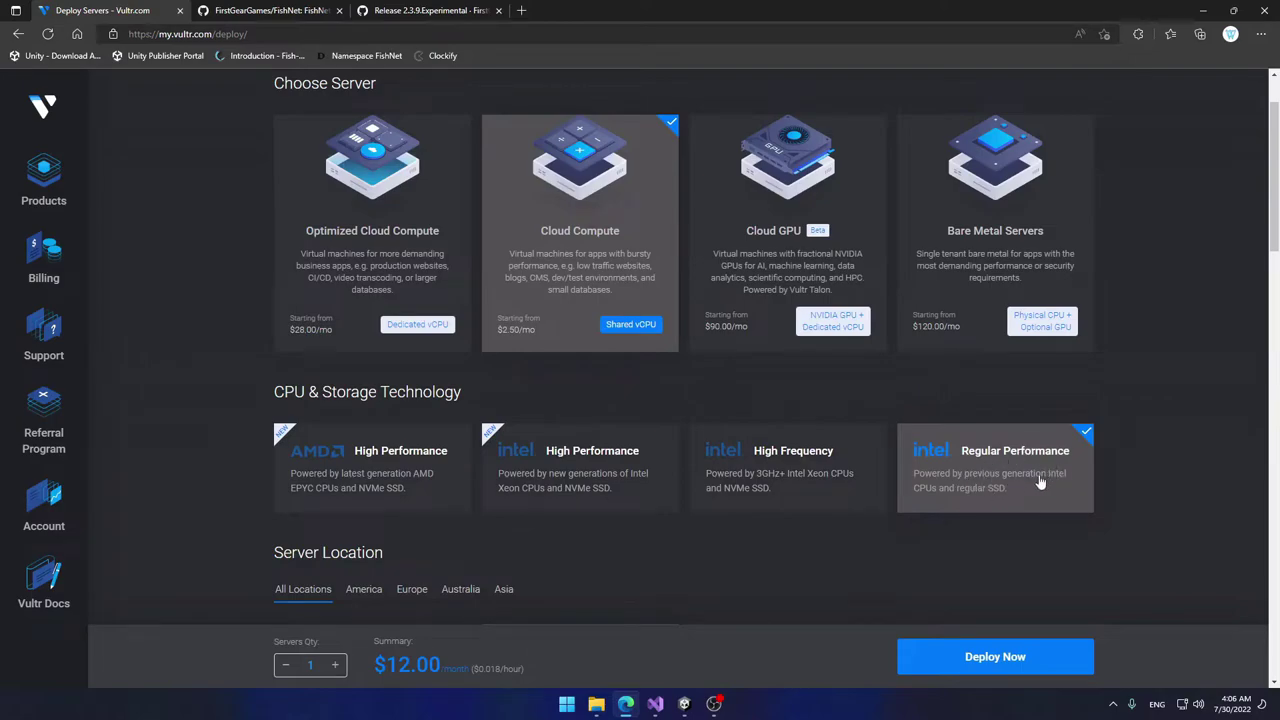
Step: Set the server location to Frankfurt, Germany
scroll(993, 474, "down", 2)
scroll(993, 474, "down", 1)
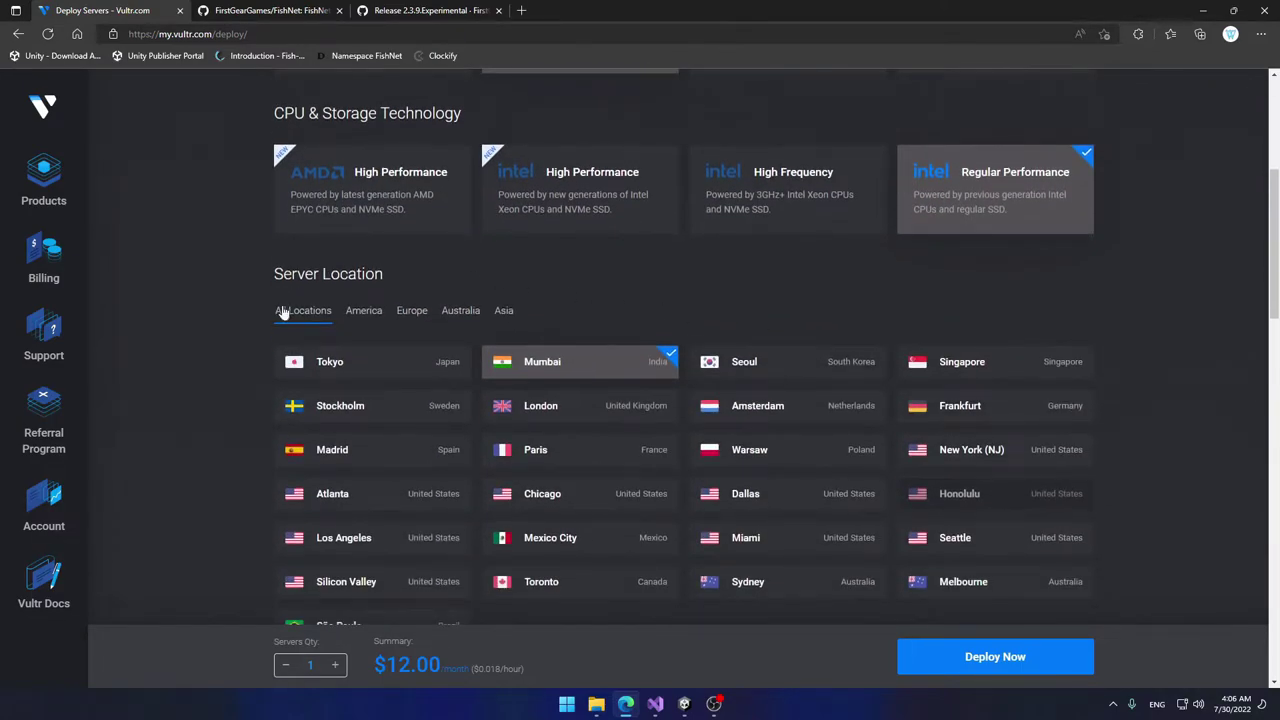
scroll(868, 296, "down", 1)
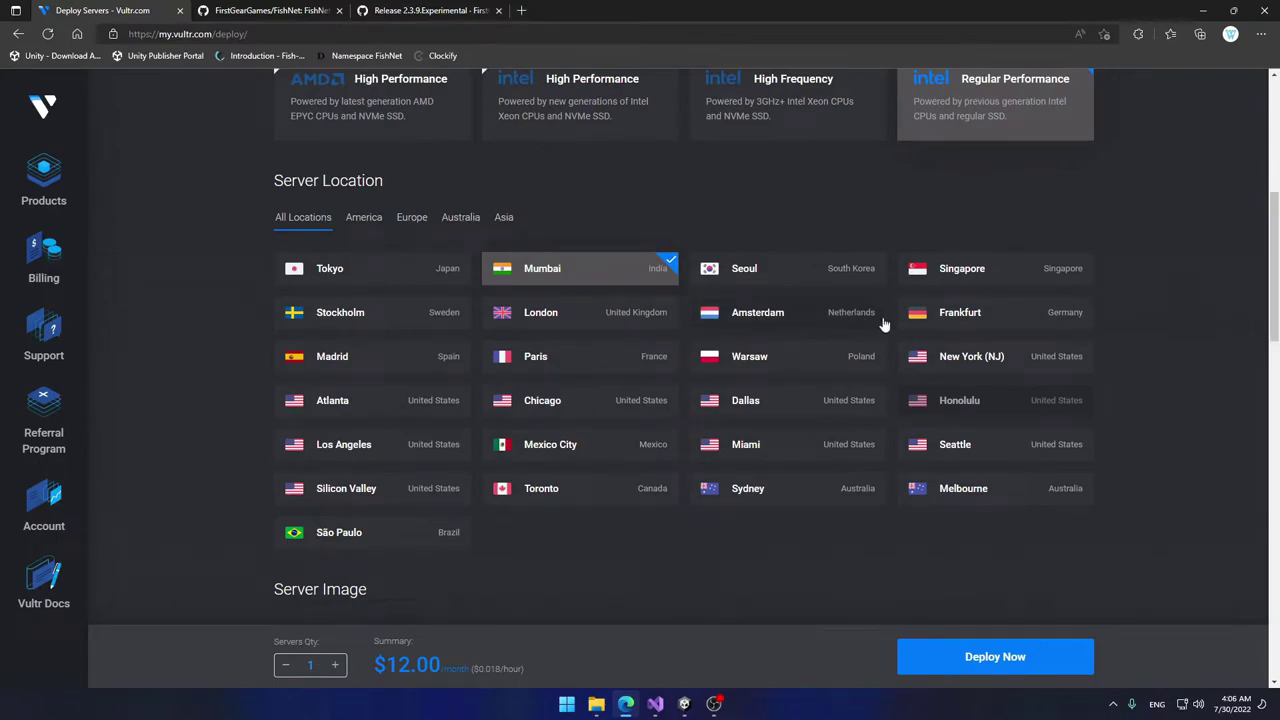
left_click(955, 326)
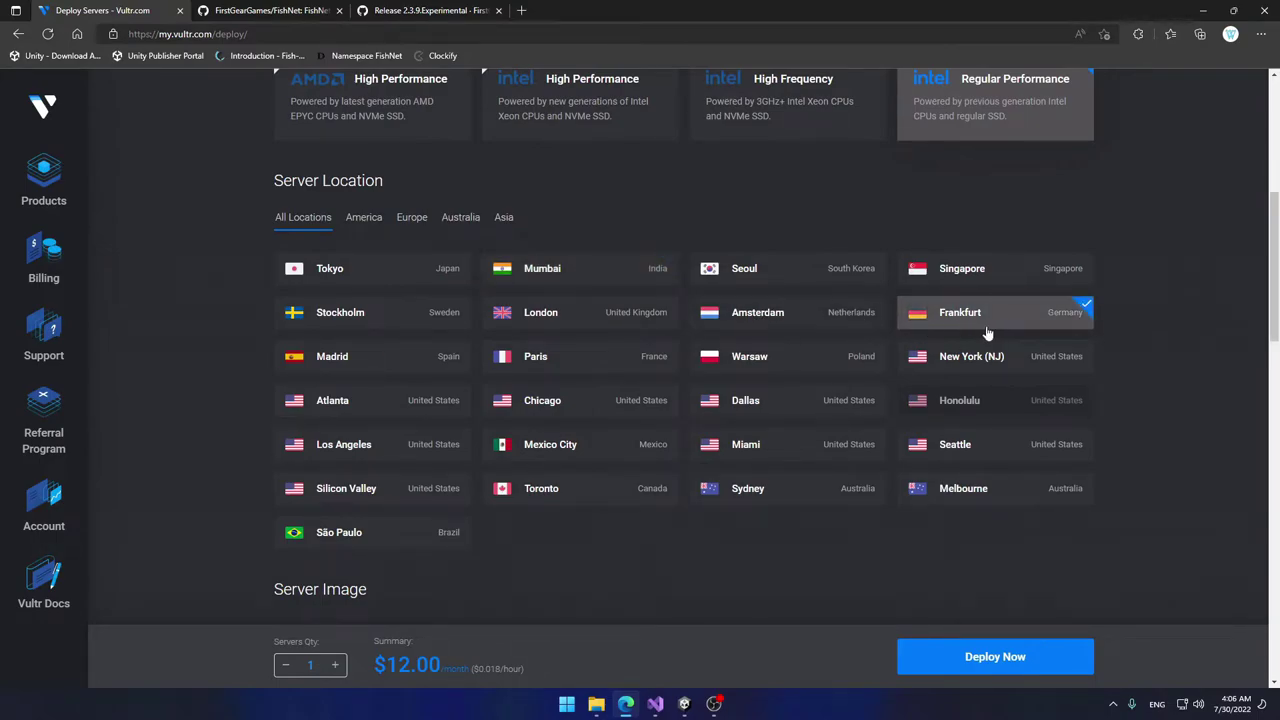
Step: Compare the operating system images and select Ubuntu 22.04 LTS x64 as the server image
scroll(463, 304, "down", 4)
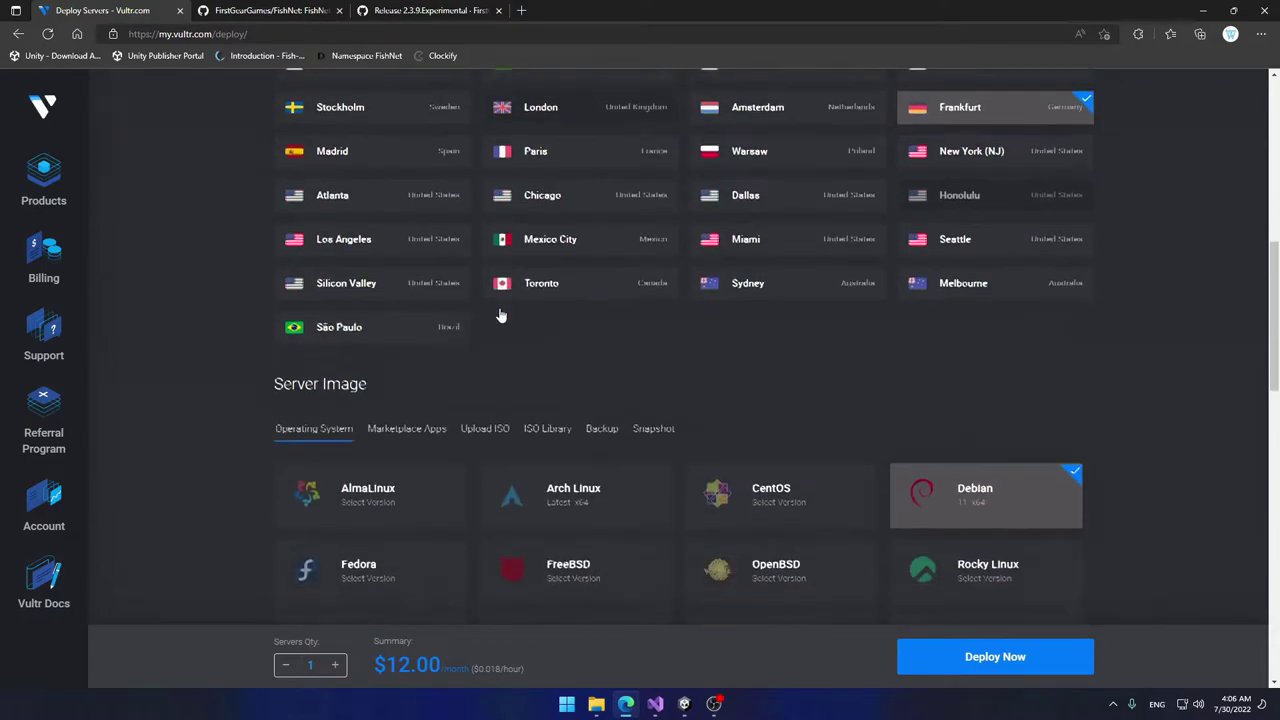
left_click_drag(274, 218, 367, 218)
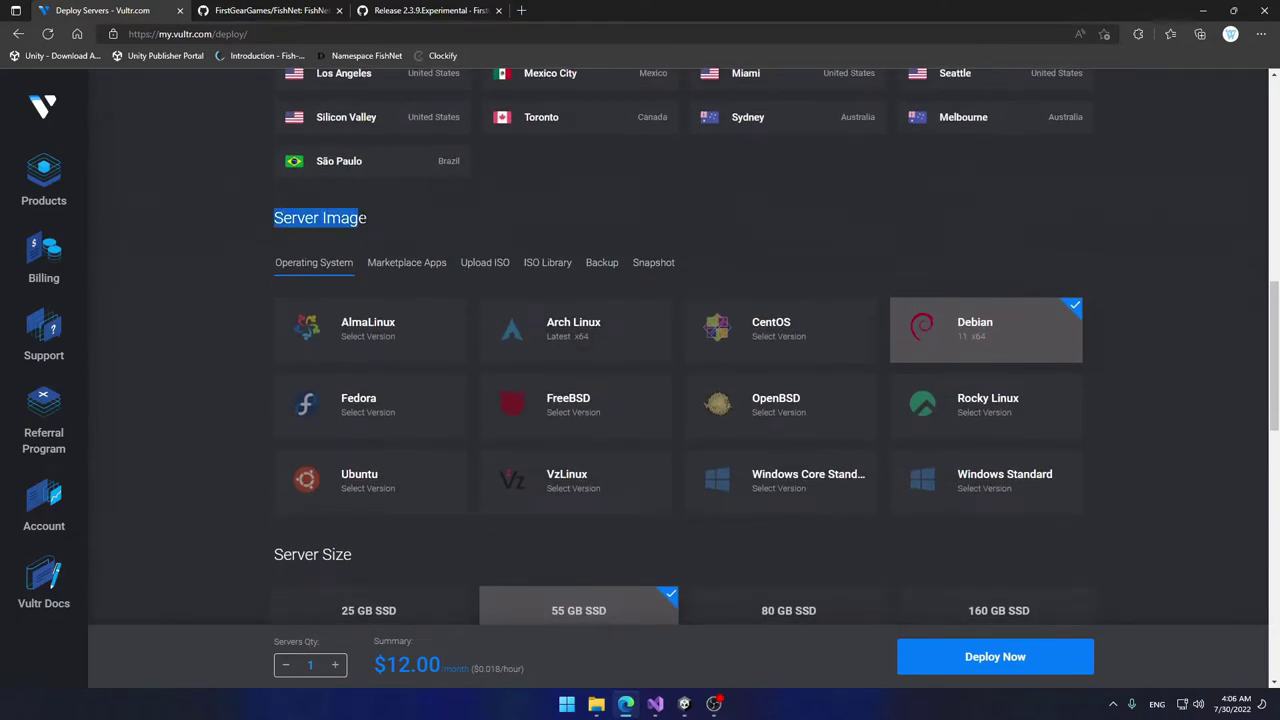
left_click(392, 227)
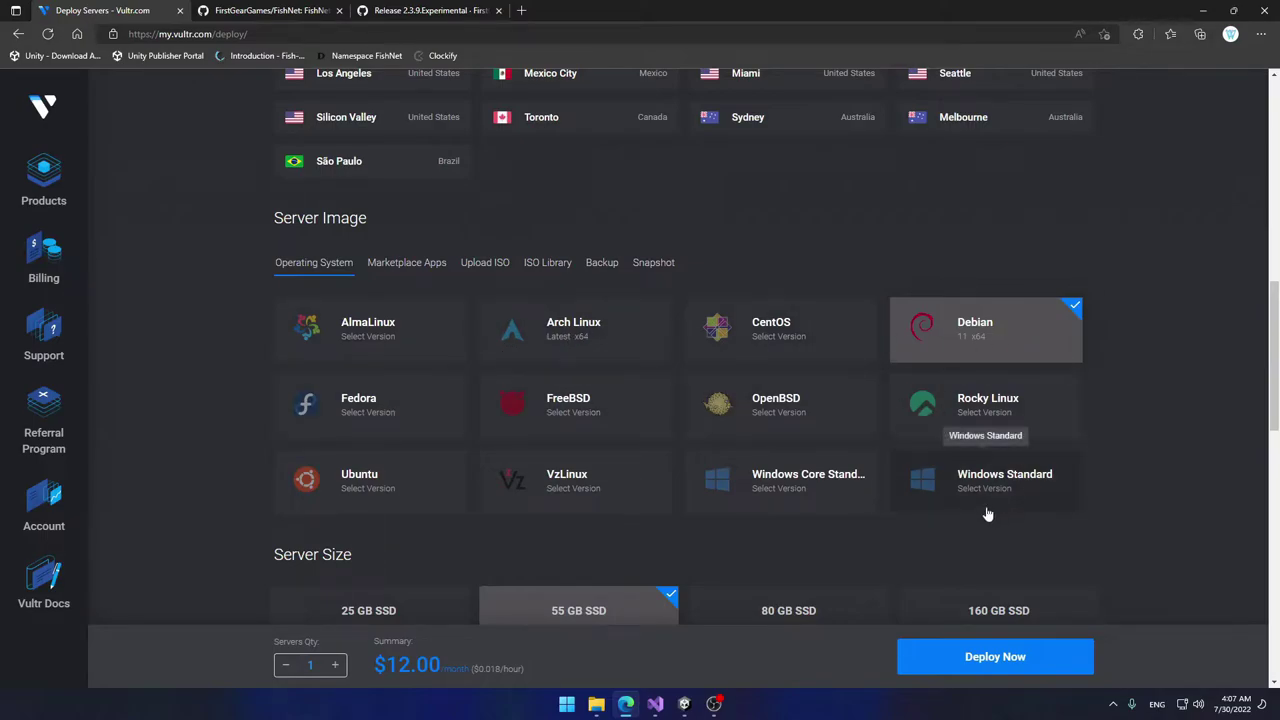
left_click(811, 485)
scroll(810, 350, "down", 2)
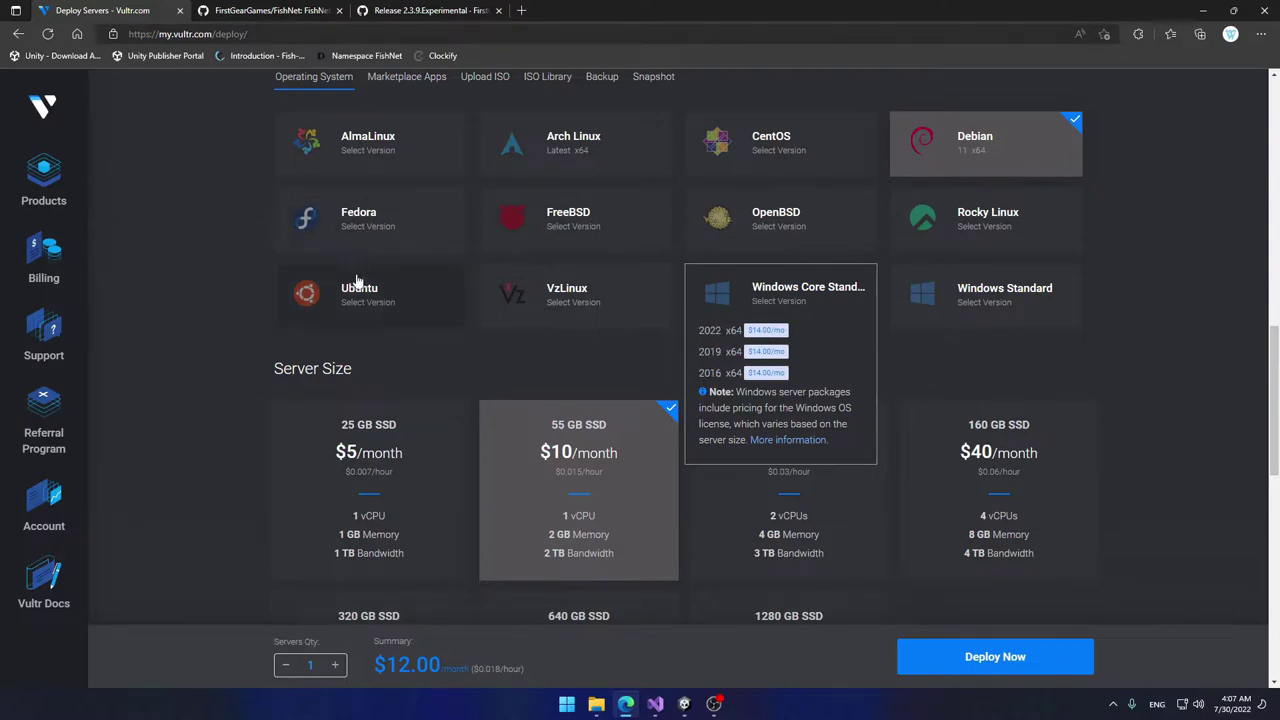
mouse_move(370, 297)
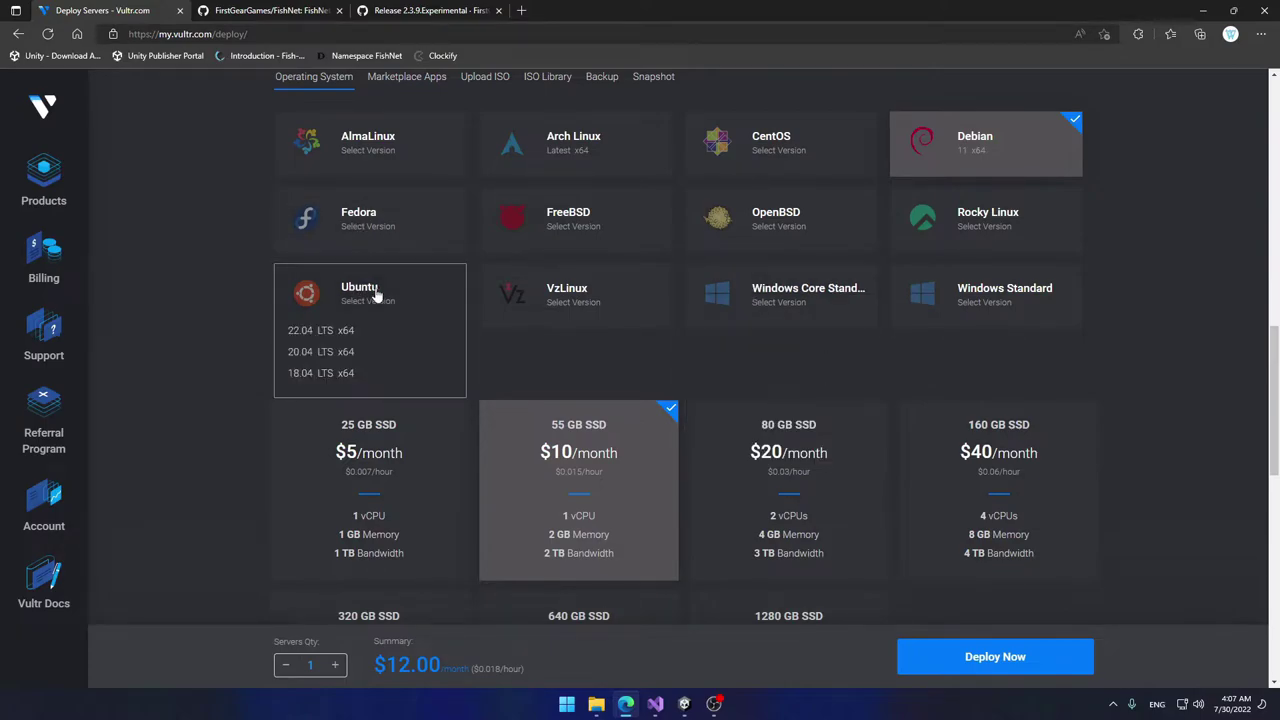
left_click(328, 332)
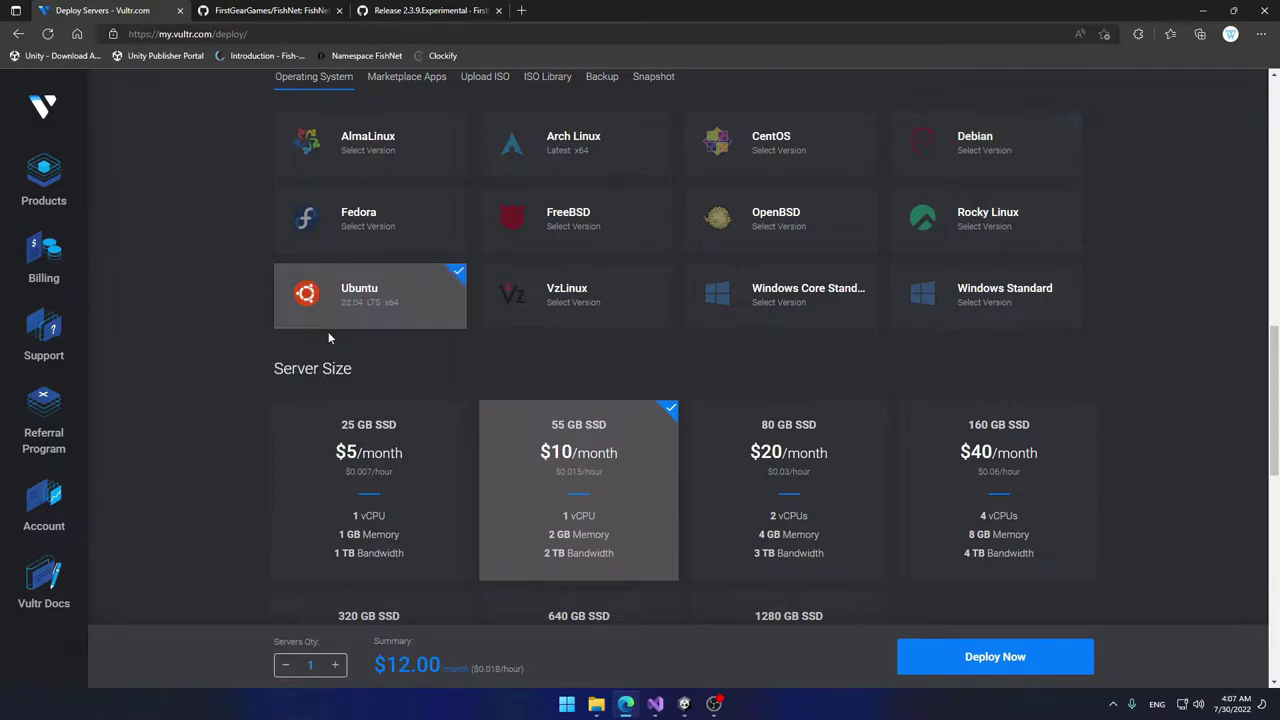
Step: Select the 25 GB SSD server size at $5/month
scroll(250, 323, "down", 2)
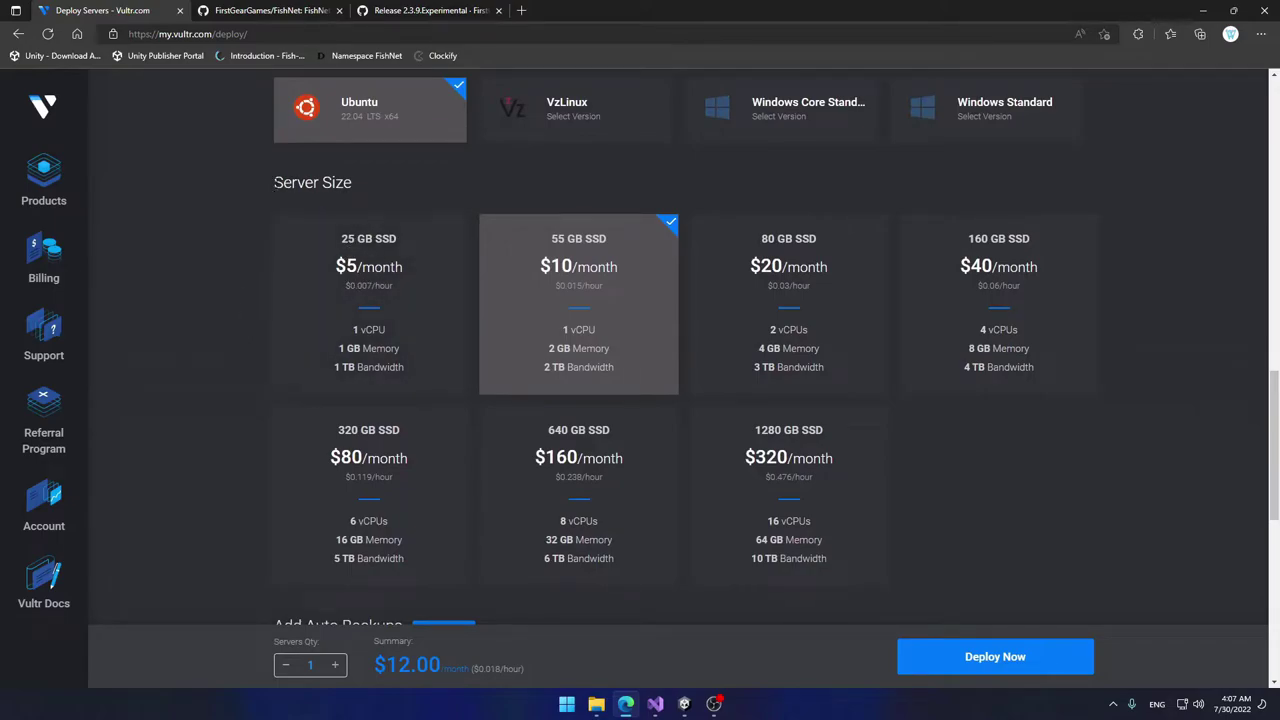
left_click_drag(271, 186, 356, 188)
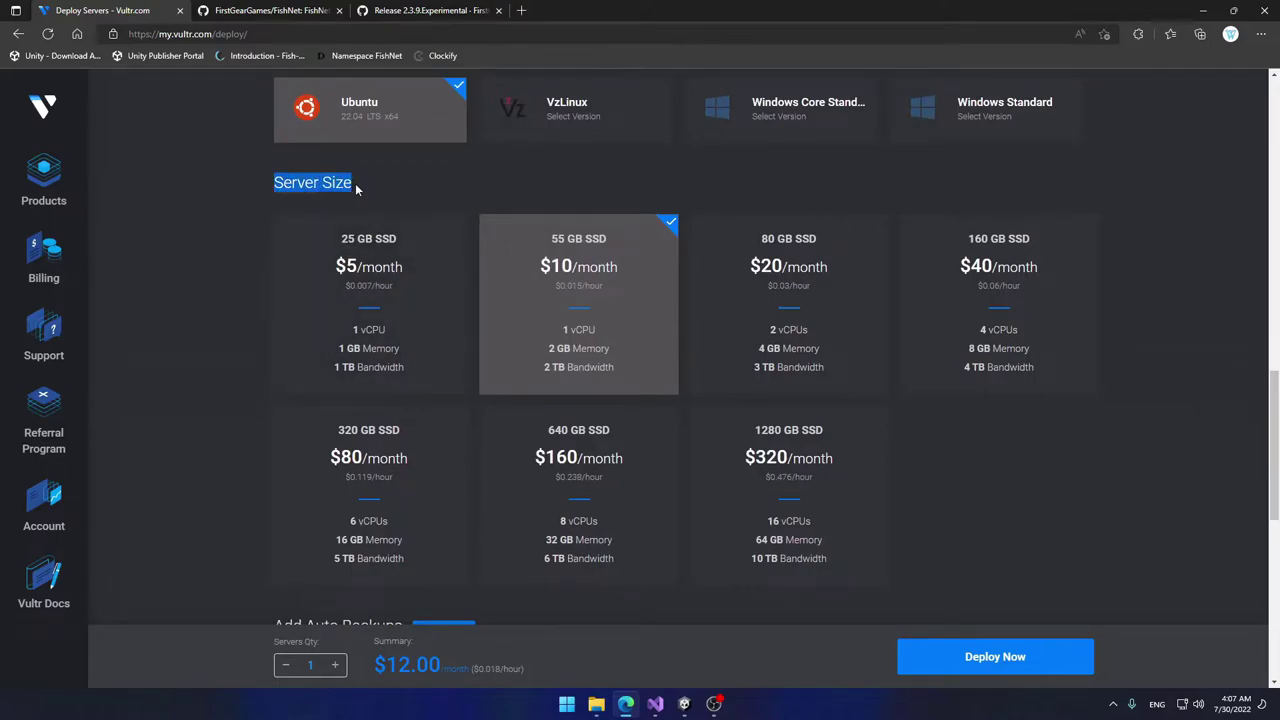
left_click(368, 264)
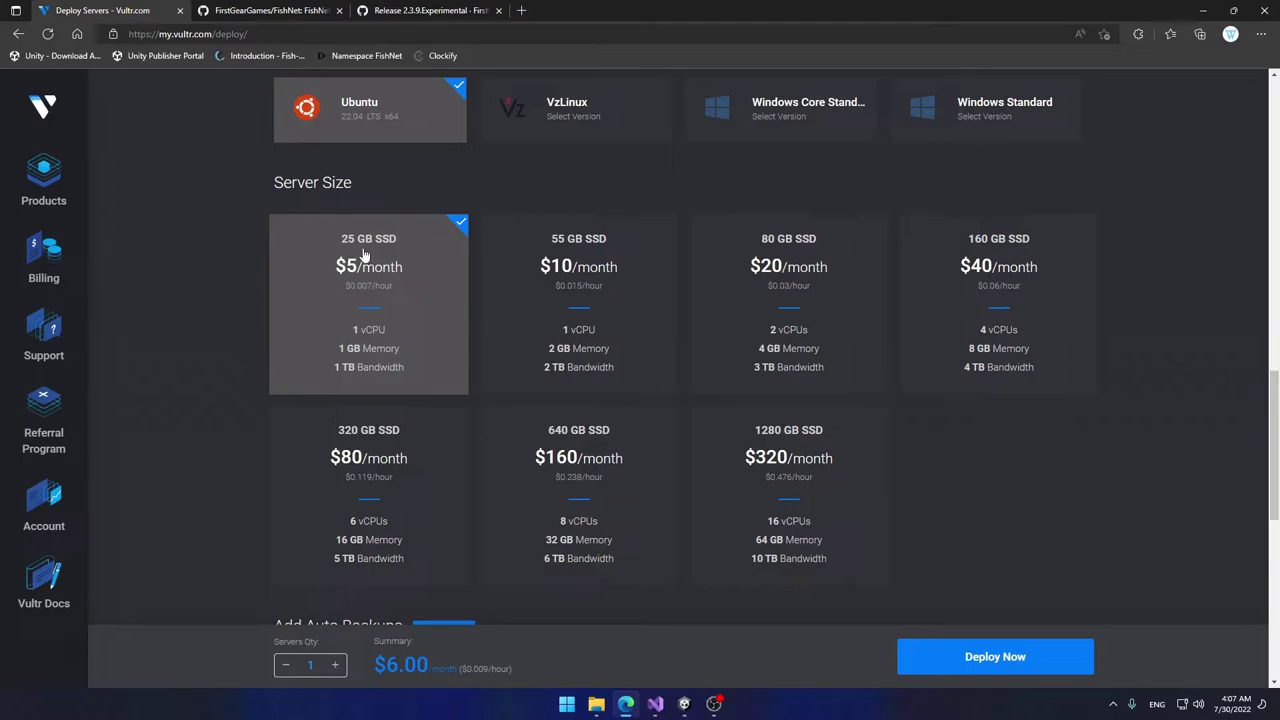
Step: Turn off Auto Backups for the server and review the Additional Features options
scroll(267, 264, "down", 1)
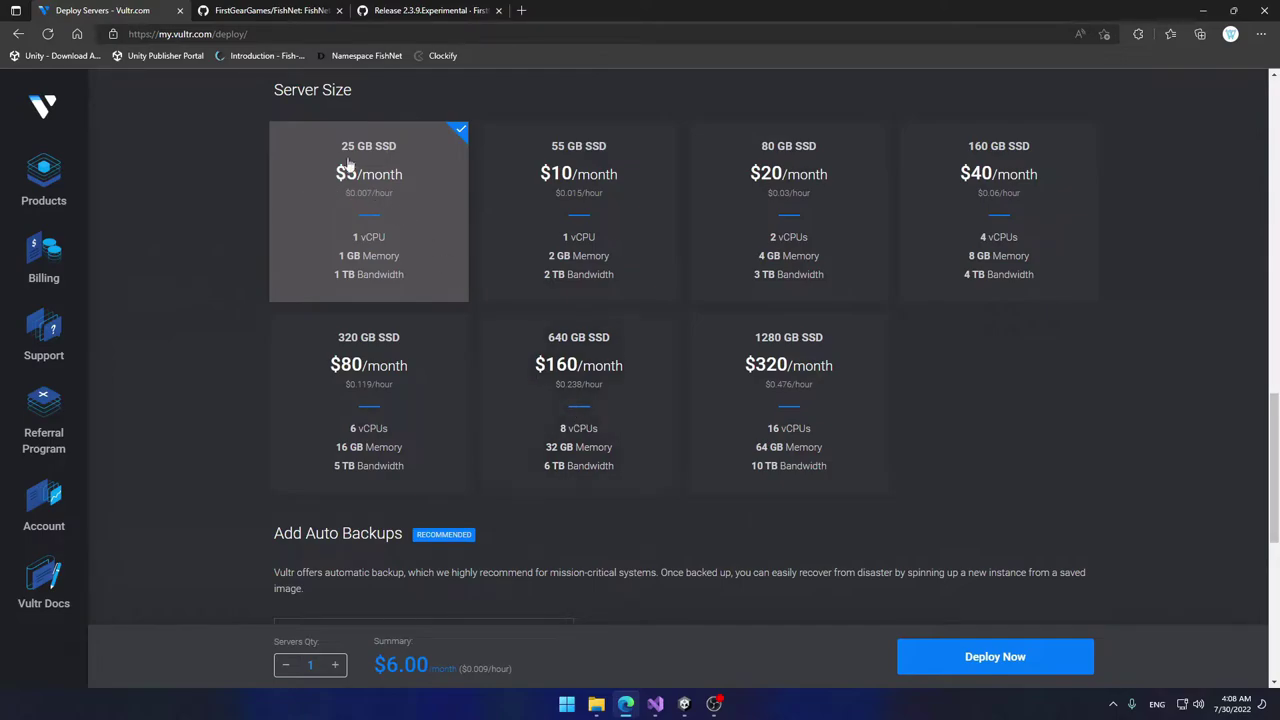
scroll(350, 193, "down", 4)
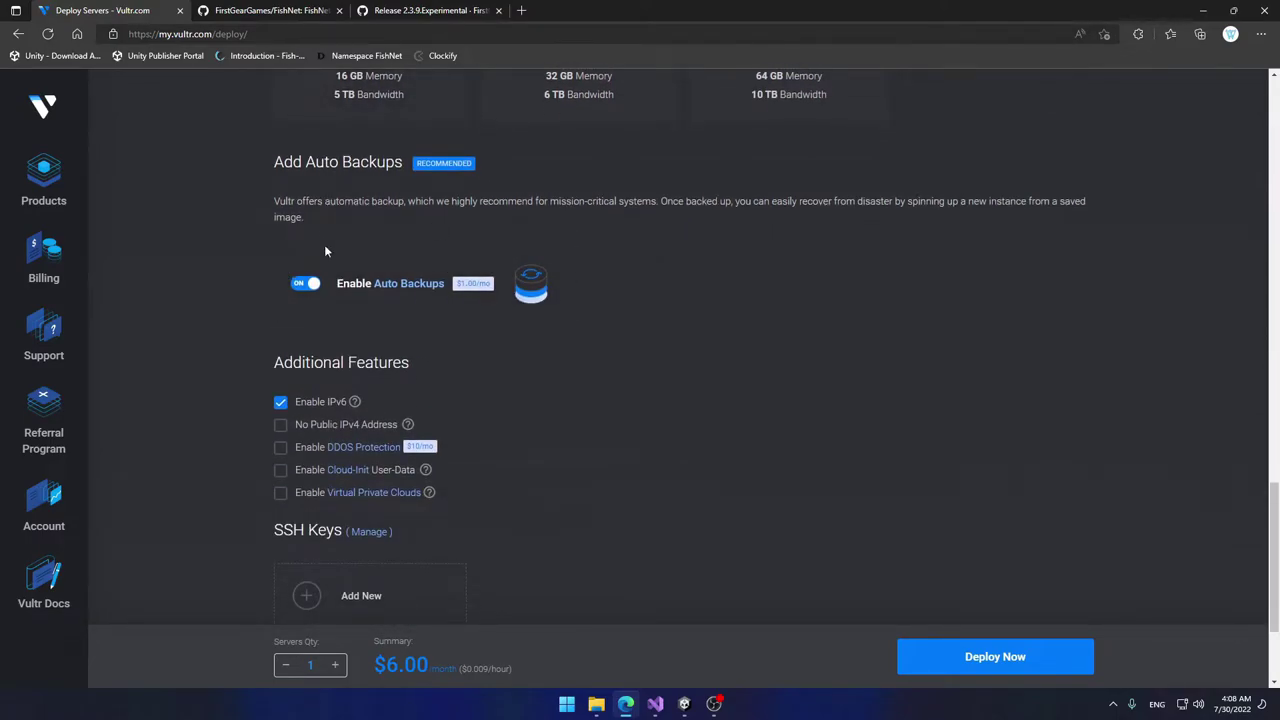
left_click(308, 284)
scroll(423, 298, "down", 1)
left_click_drag(274, 269, 421, 272)
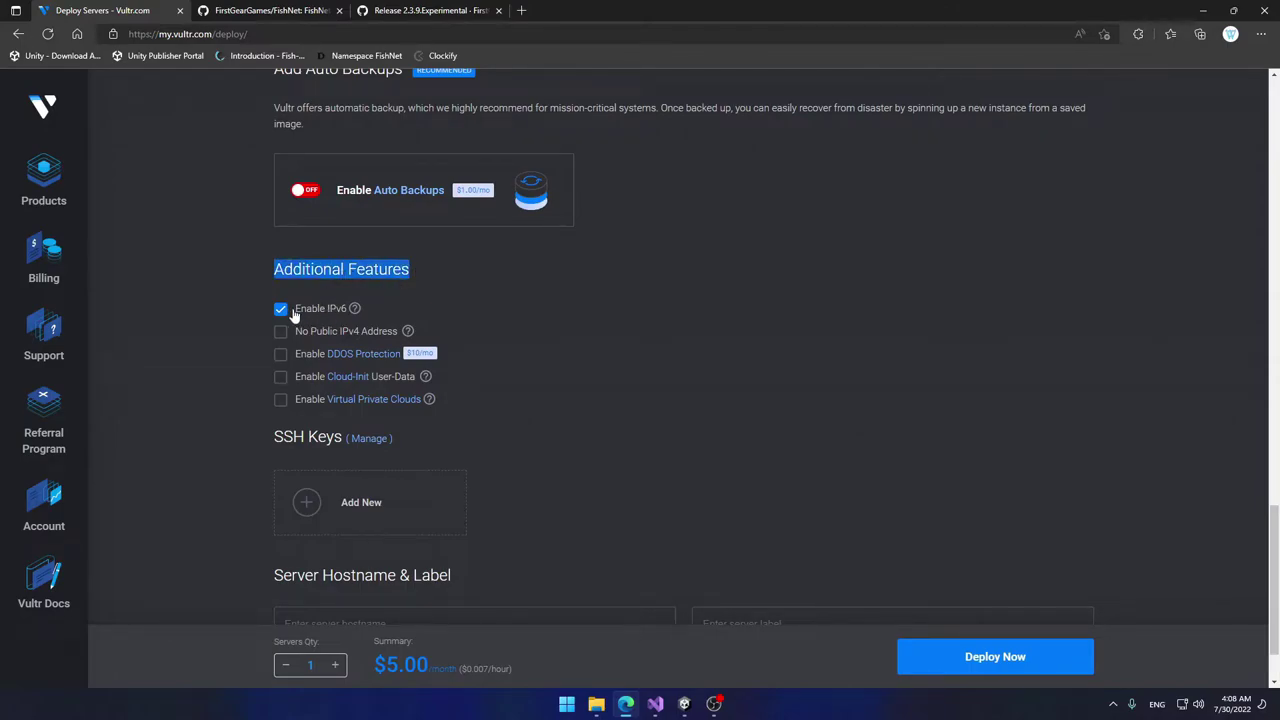
left_click(448, 280)
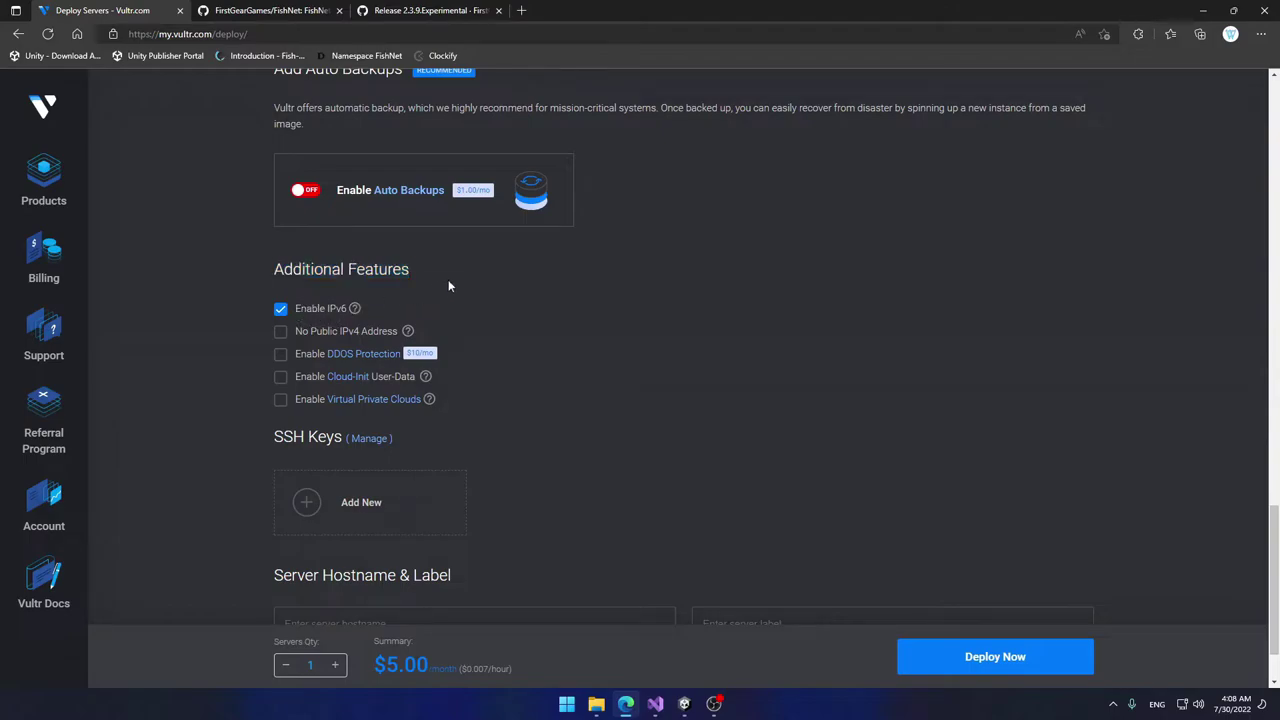
Step: Set the server hostname to test-server-1
scroll(423, 371, "down", 1)
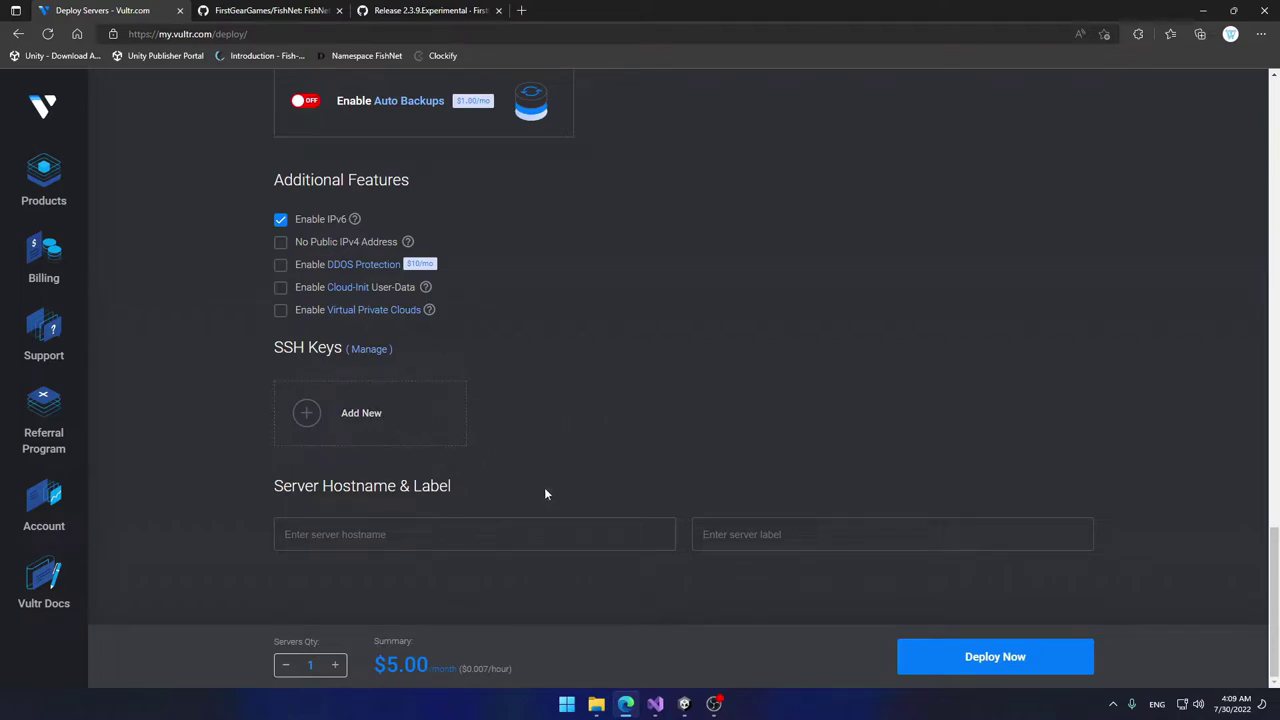
left_click_drag(272, 489, 422, 489)
left_click(447, 538)
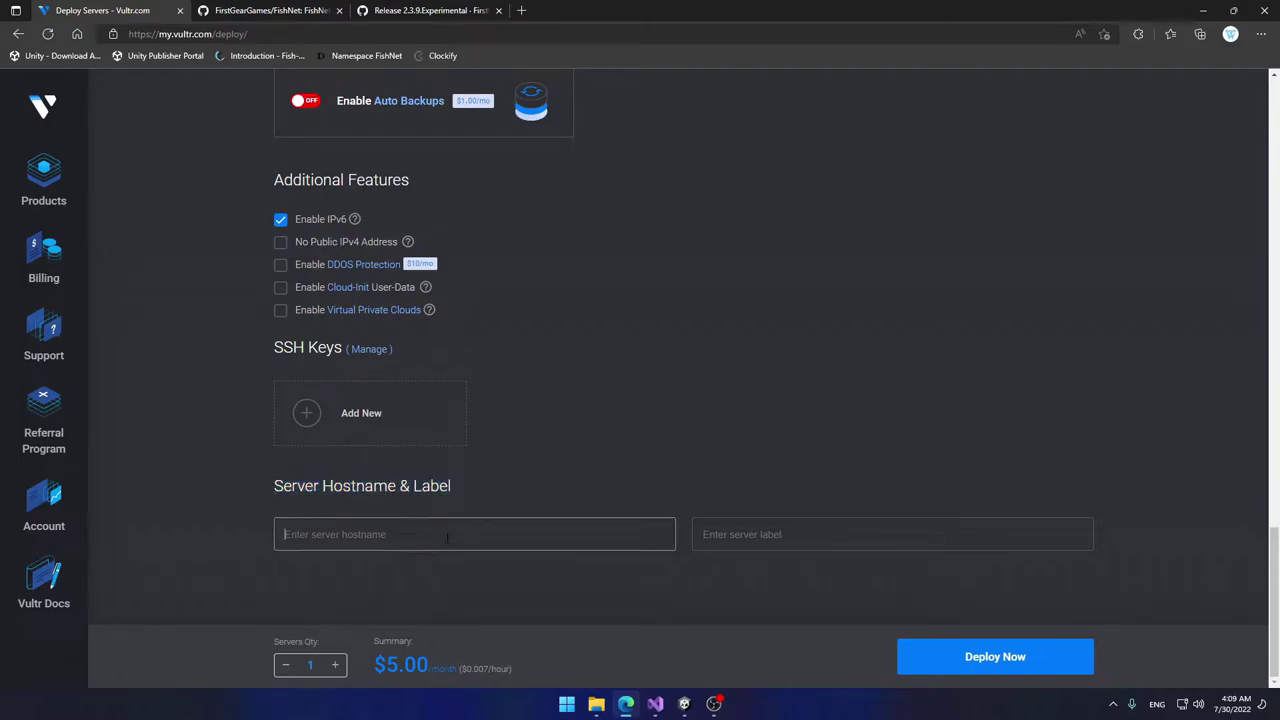
type("test-server-1")
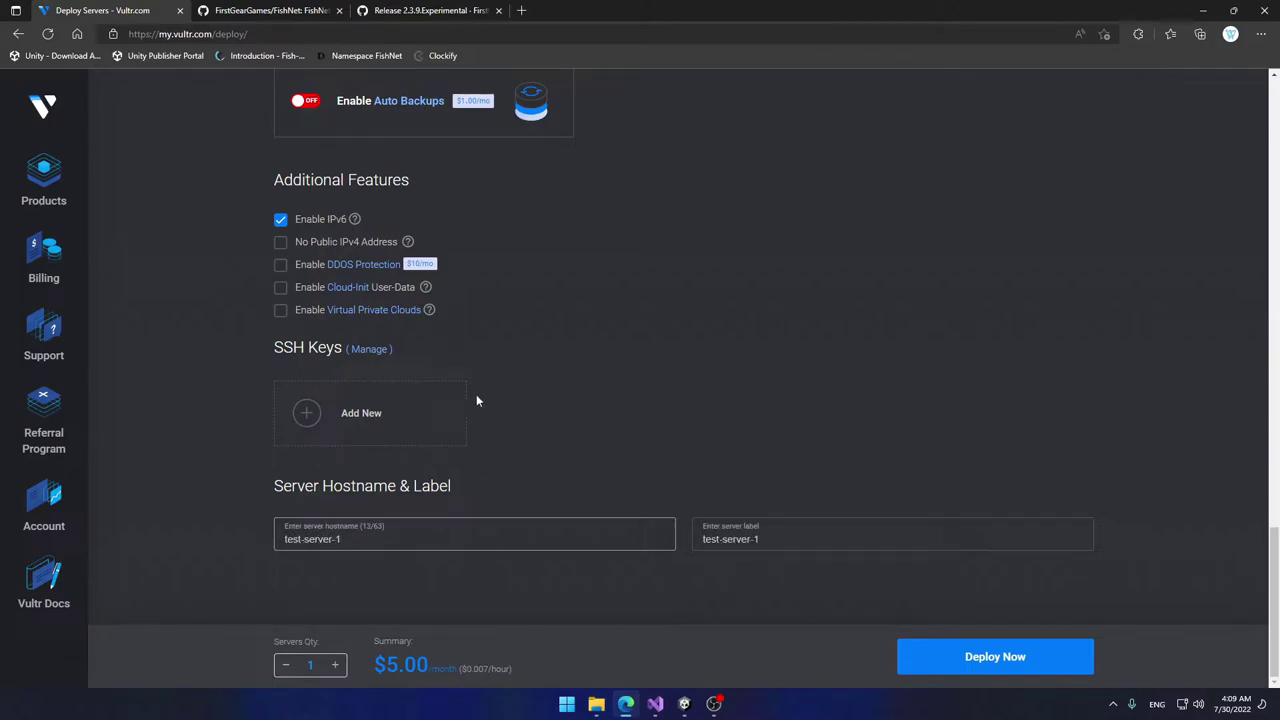
Step: Check the price summary and deploy the configured server
left_click_drag(376, 667, 511, 671)
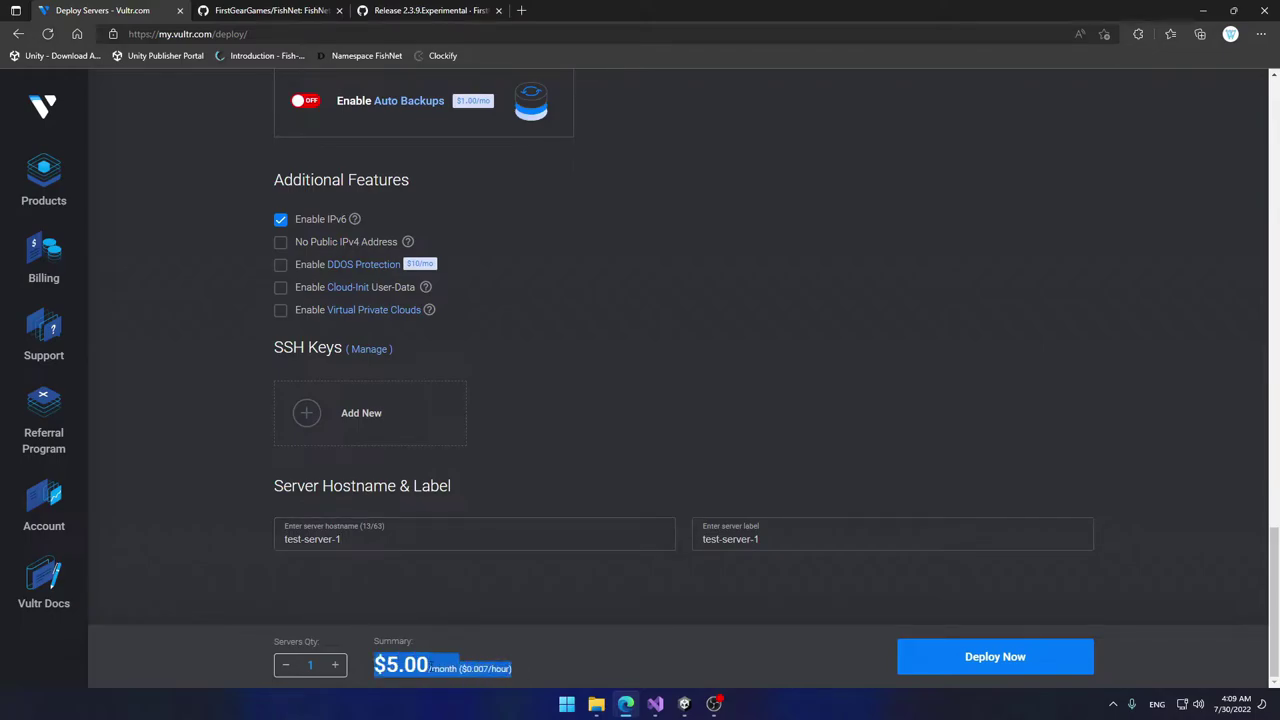
left_click(431, 668)
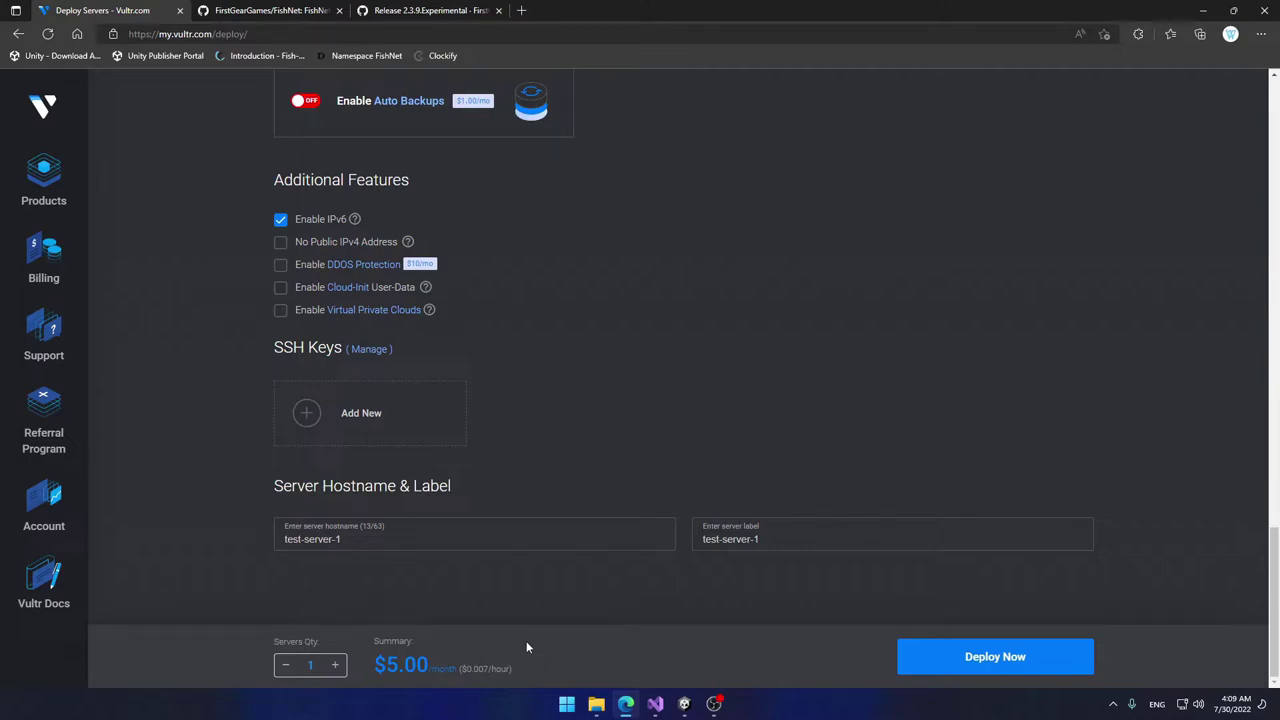
left_click(995, 657)
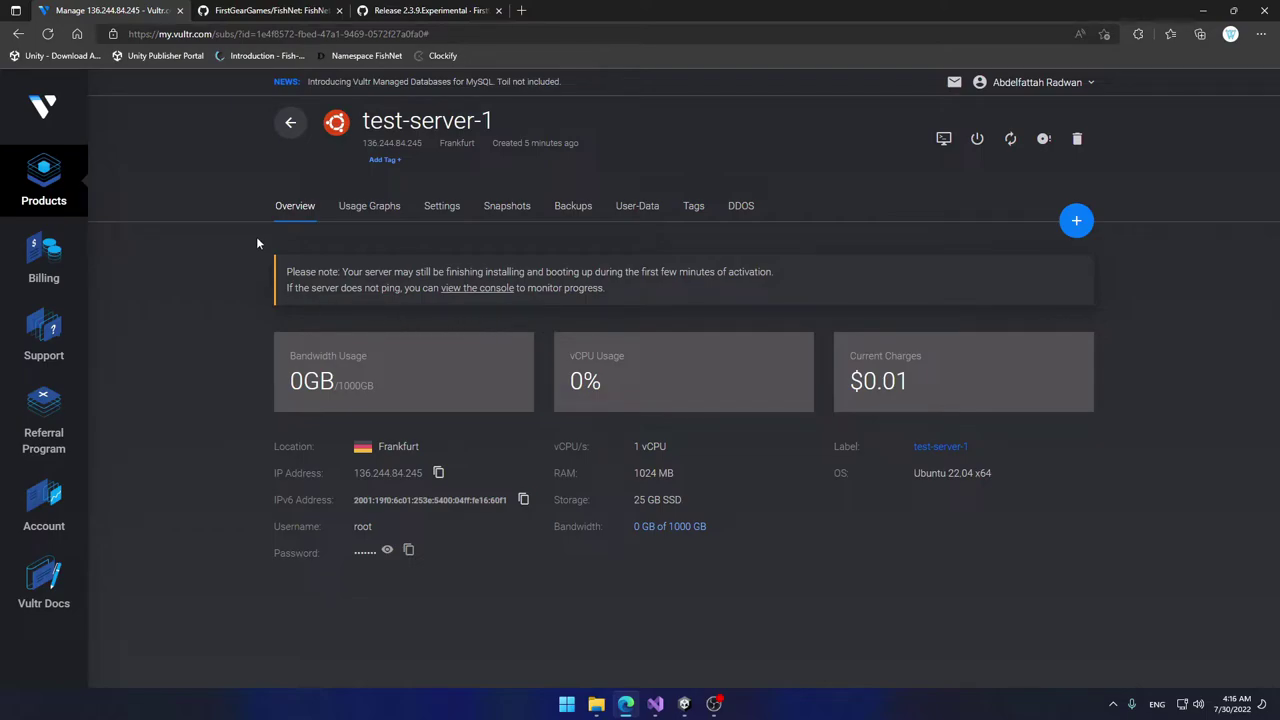
Step: Open test-server-1 from the Products list, launch its console and move the console window clear of the server's login details
left_click(52, 200)
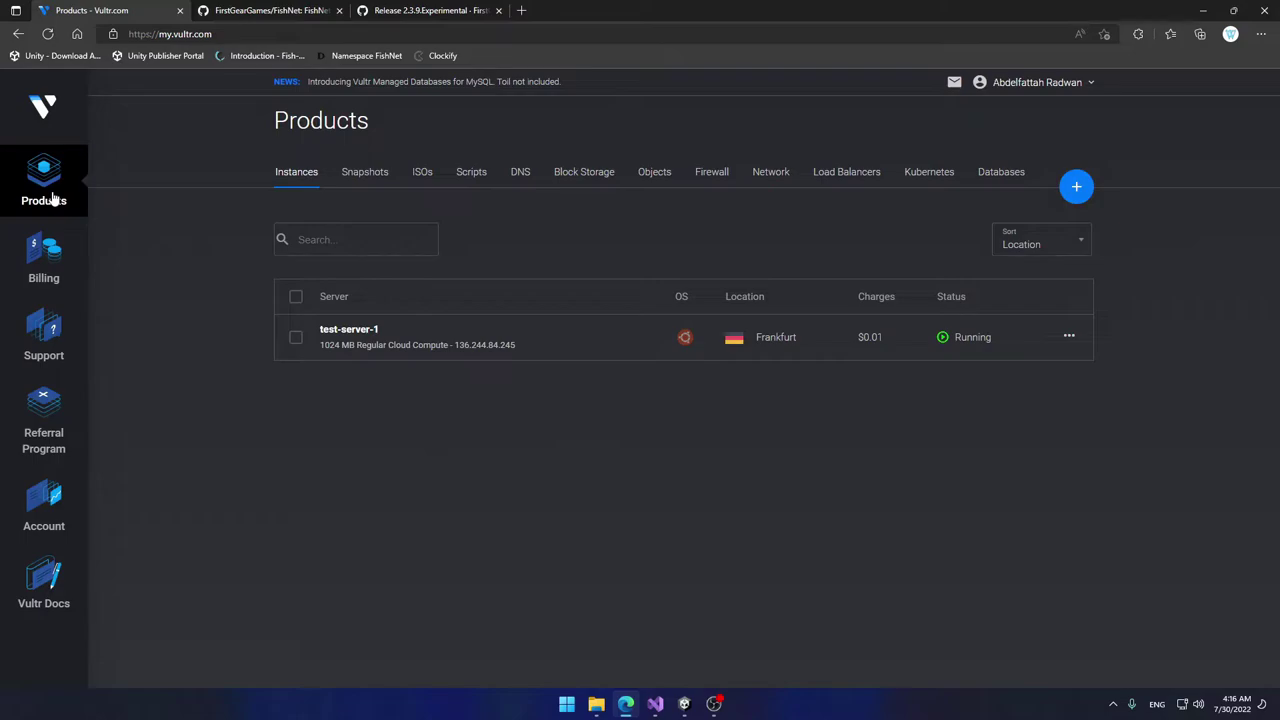
left_click(343, 336)
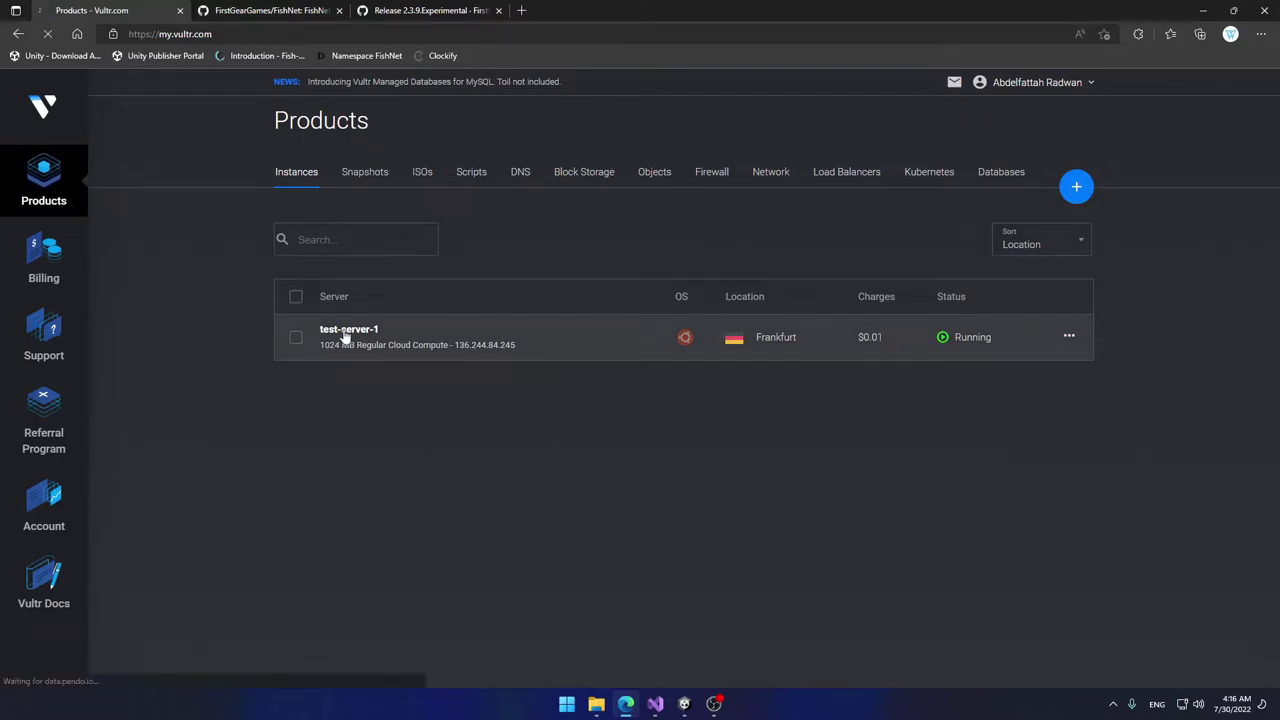
left_click(943, 138)
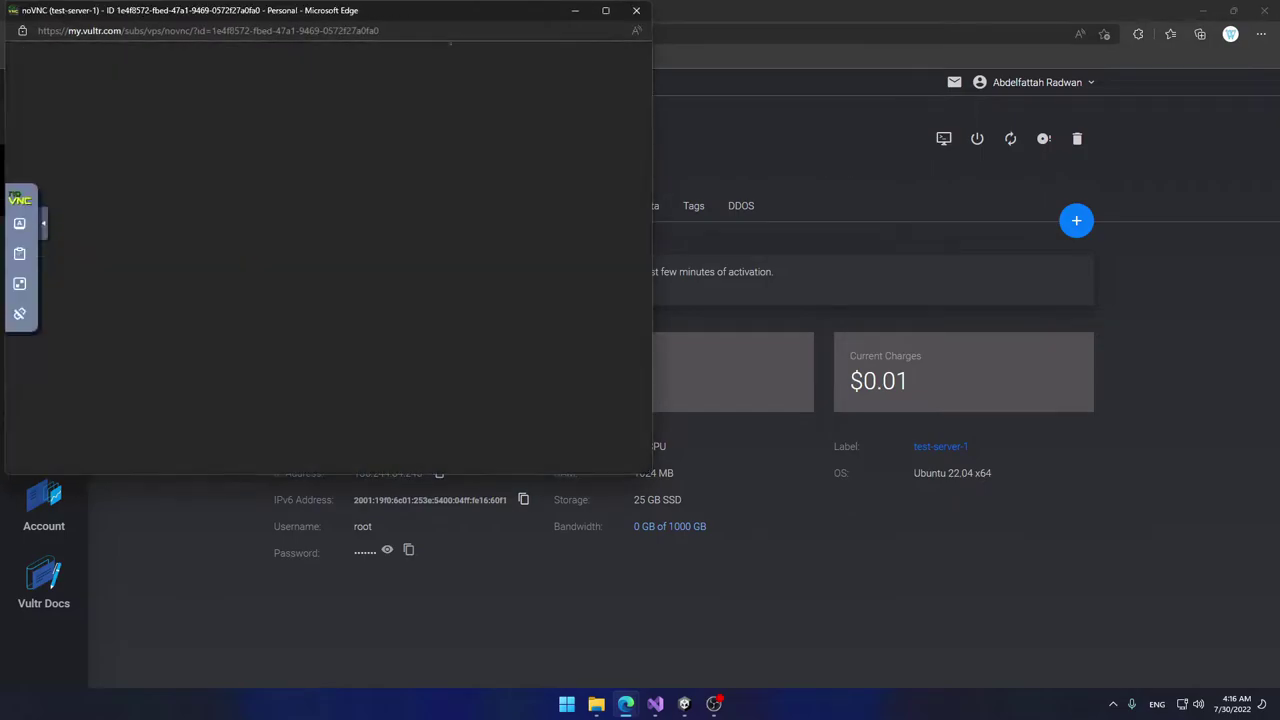
left_click_drag(430, 11, 722, 85)
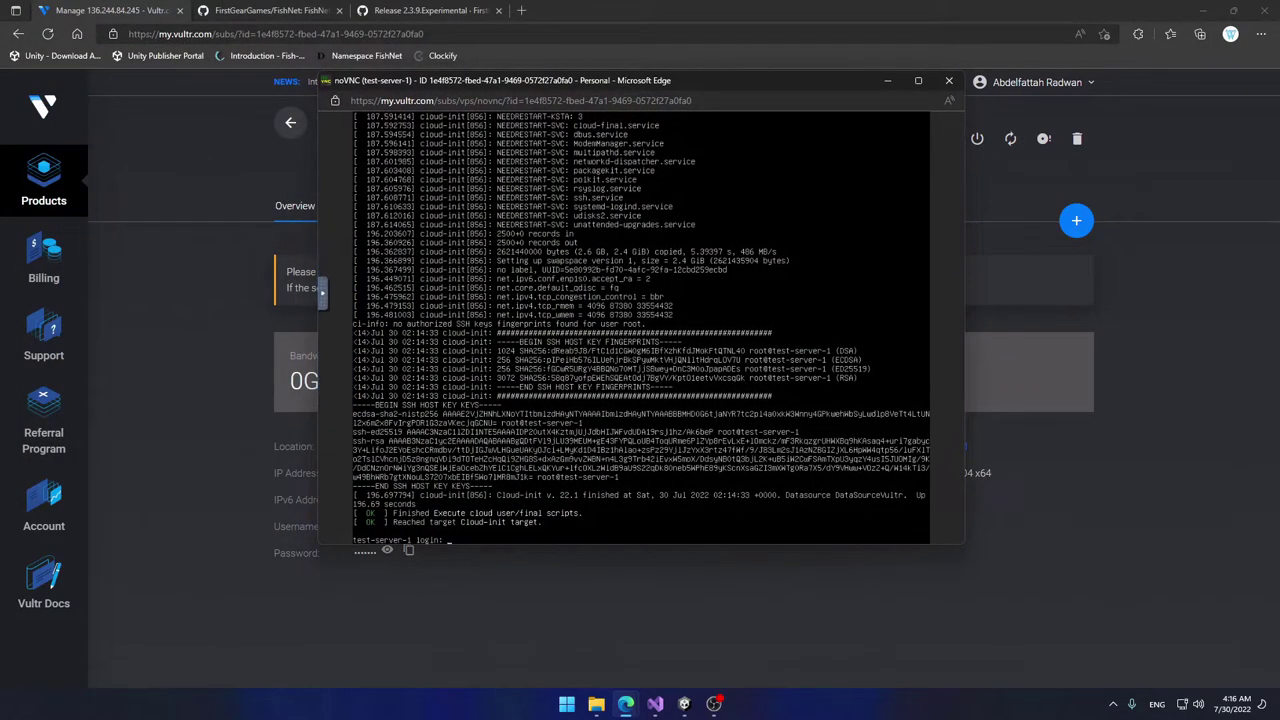
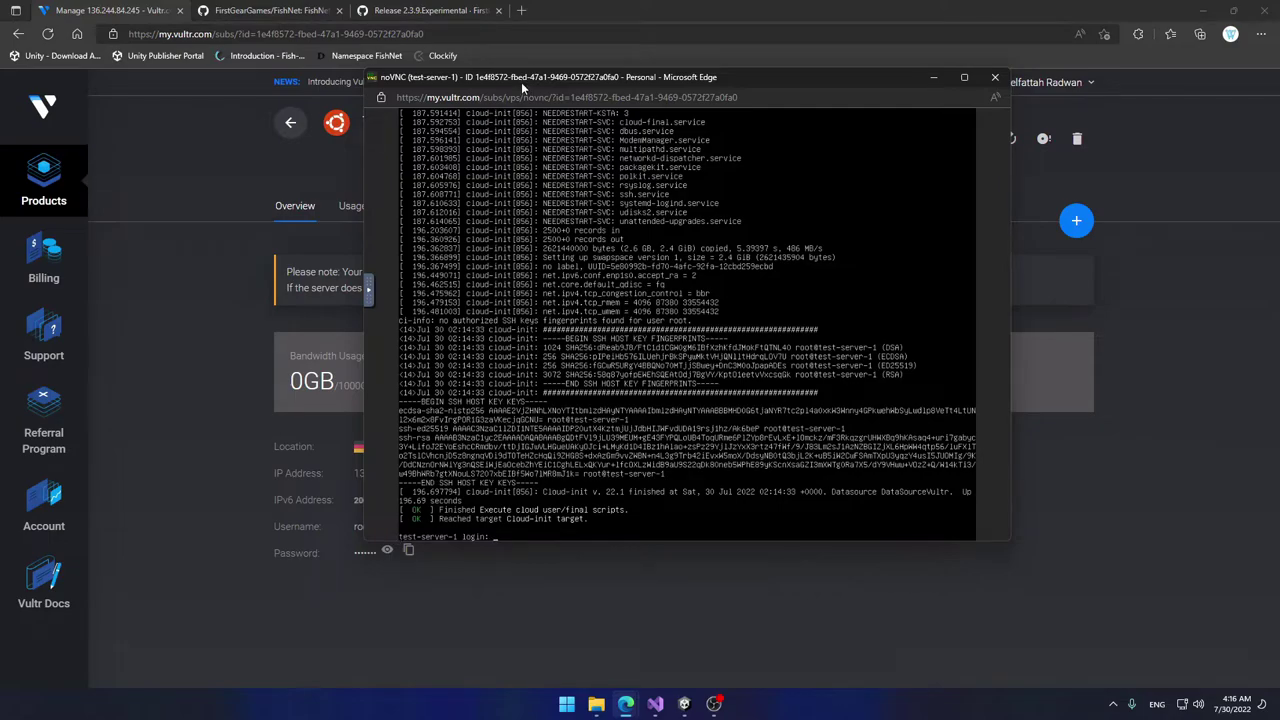
left_click_drag(521, 82, 581, 81)
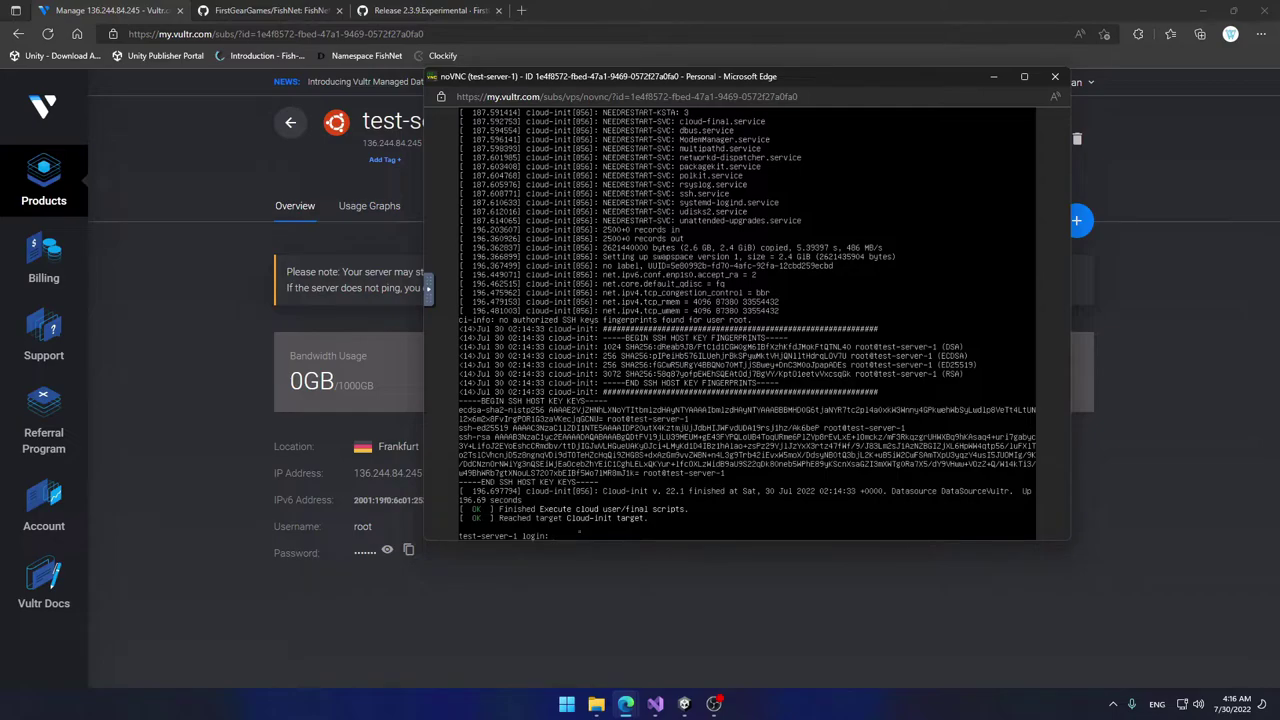
Step: Enter root as the console login name, copy the server's password from its overview page and return to the console window
type("oot")
key("Return")
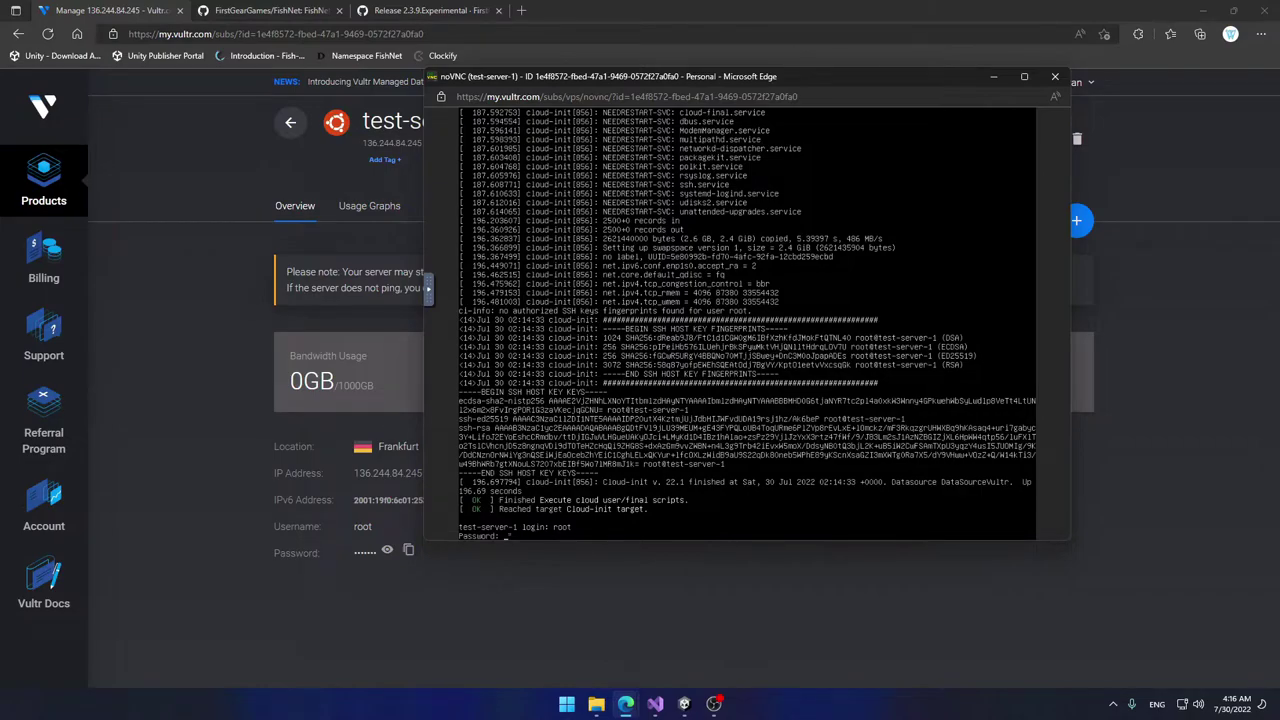
left_click(408, 549)
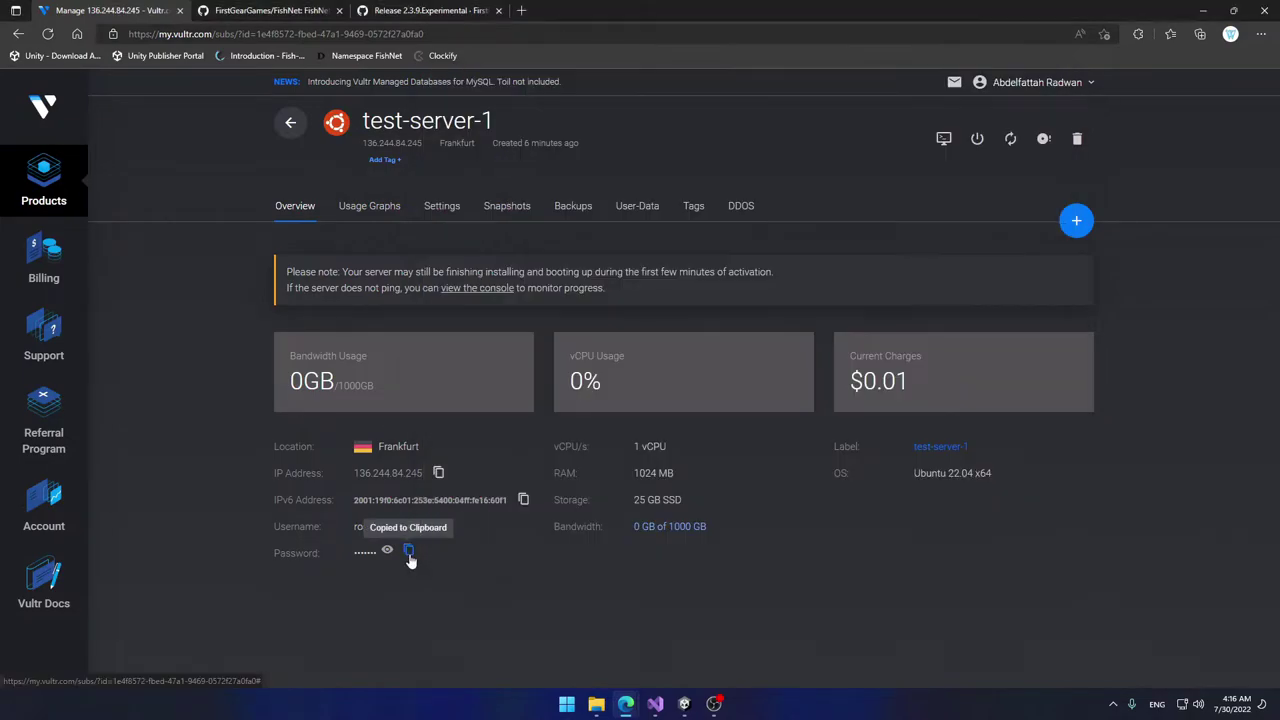
mouse_move(626, 704)
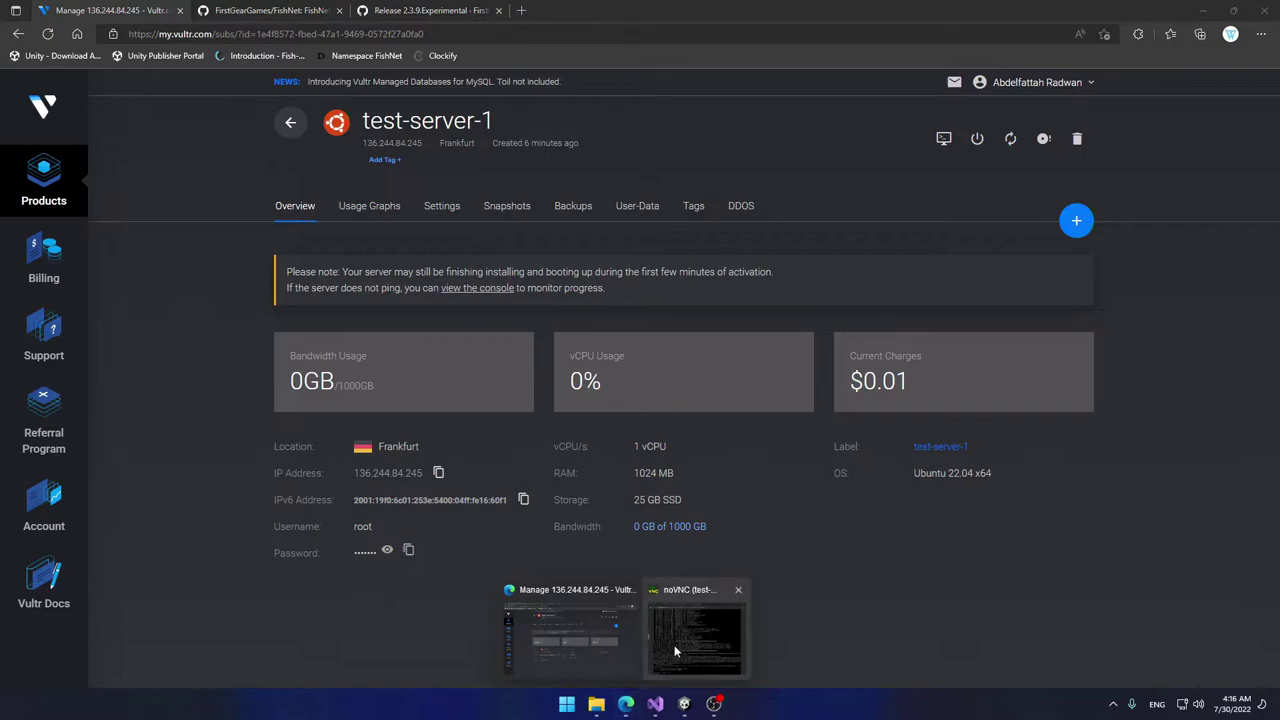
left_click(677, 651)
left_click_drag(572, 84, 415, 77)
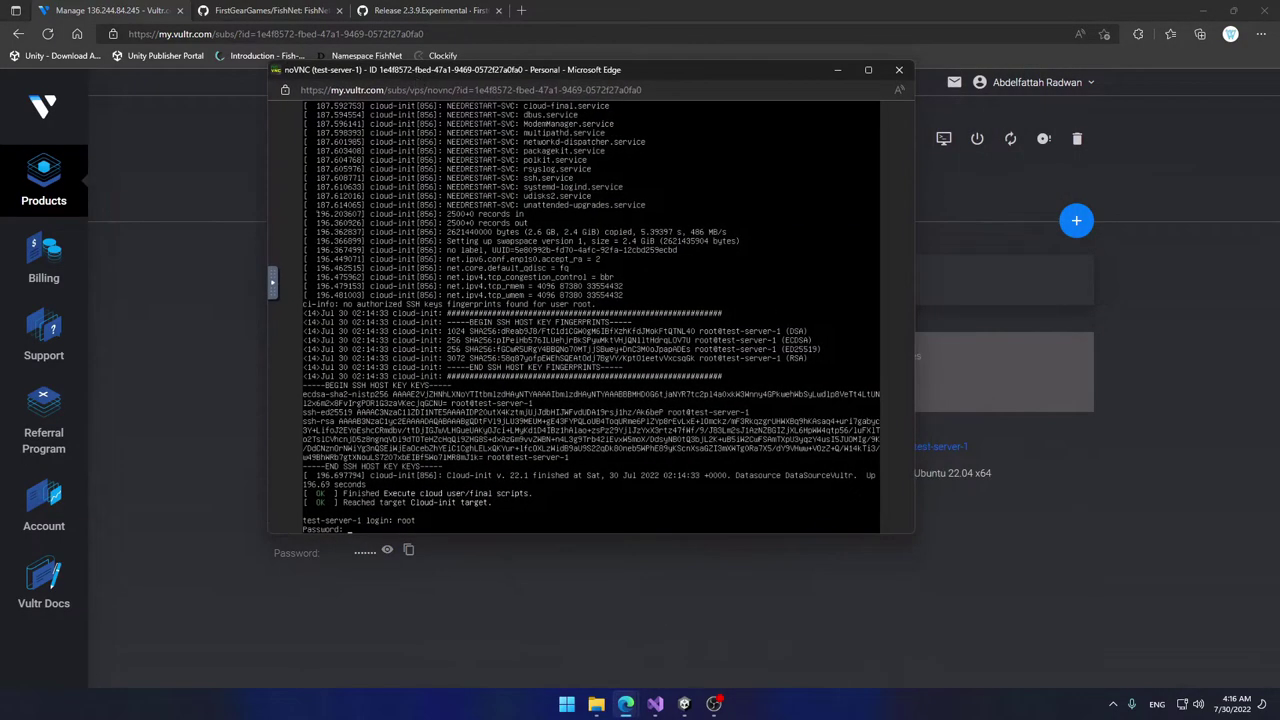
Step: Paste the copied root password into the console through the noVNC clipboard and log in to test-server-1
left_click(273, 287)
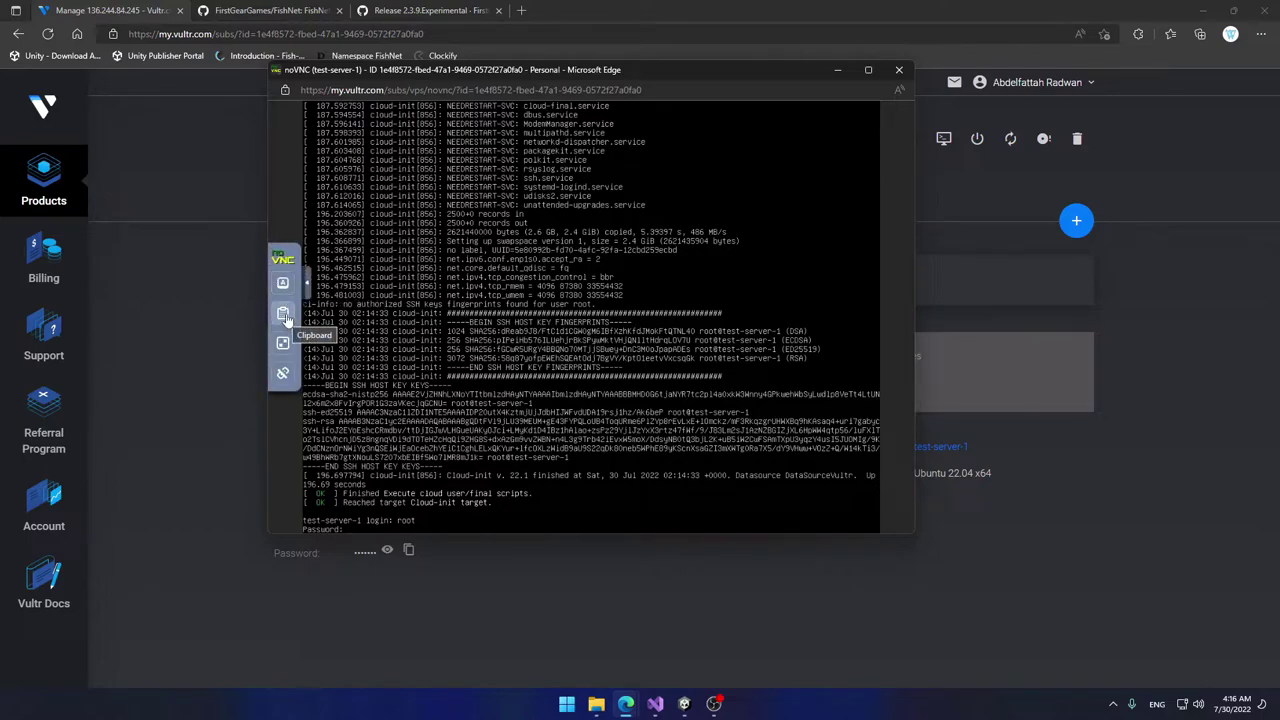
left_click(284, 316)
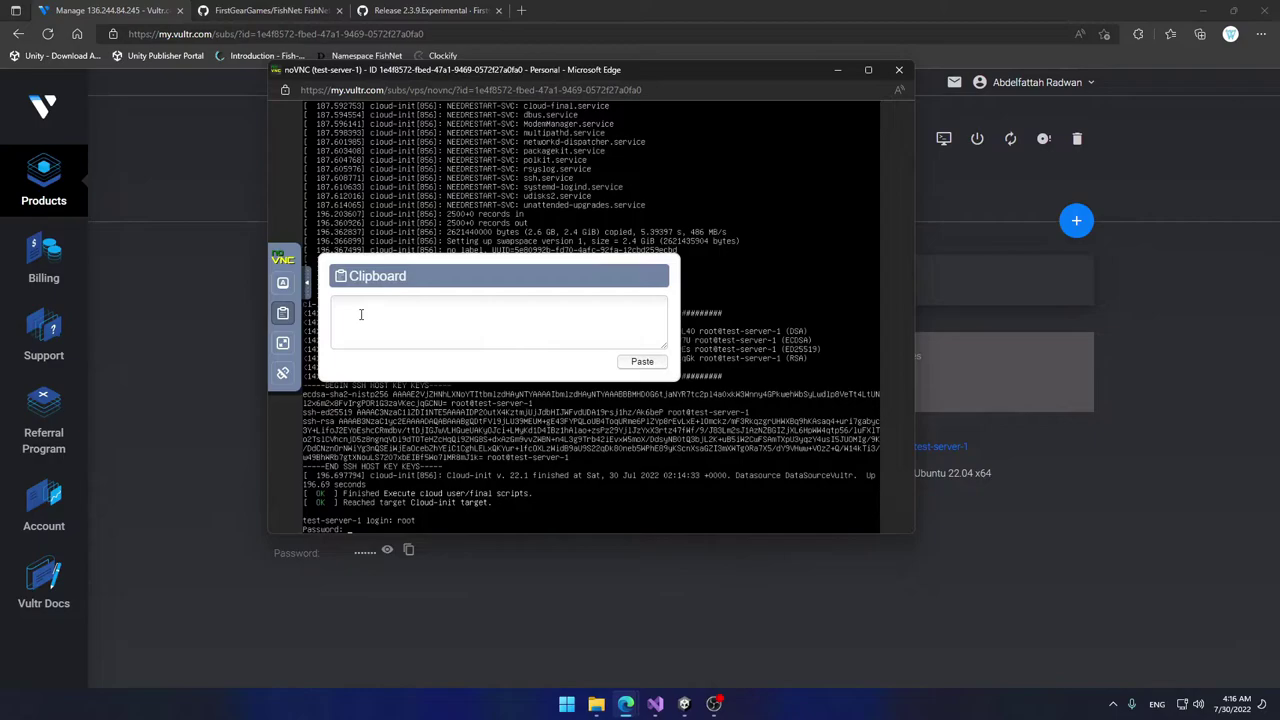
left_click(361, 314)
right_click(361, 313)
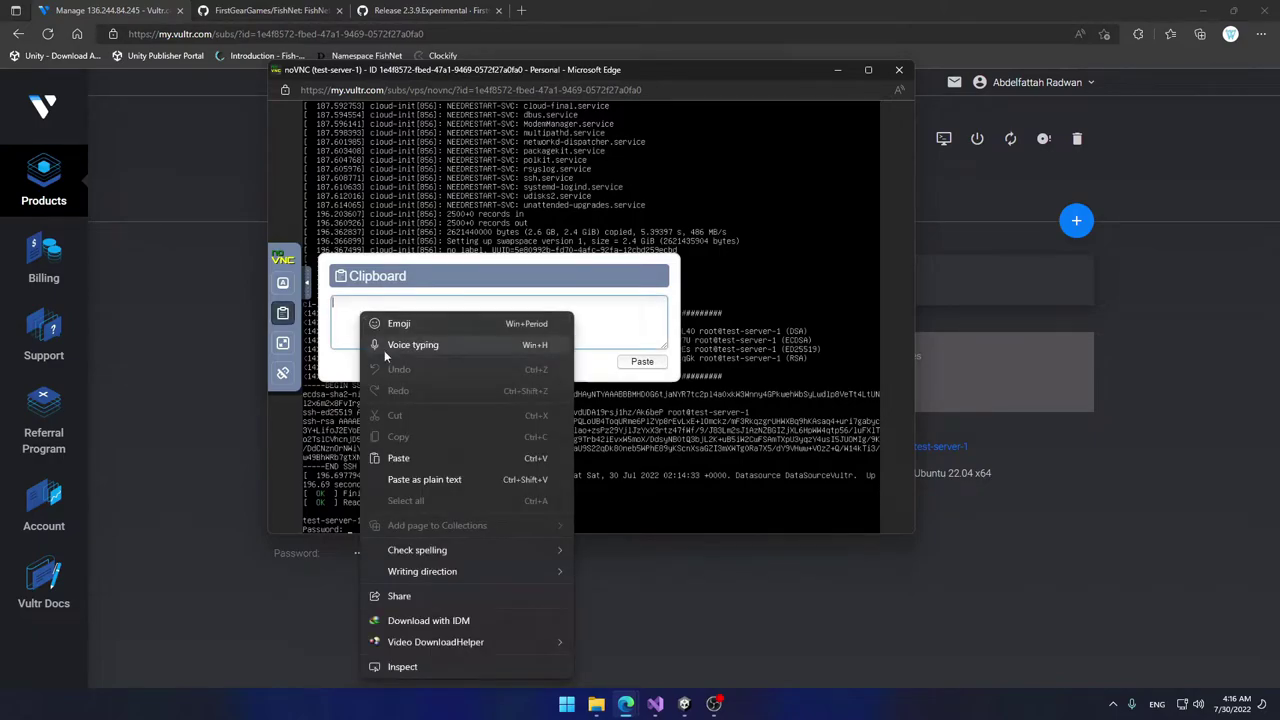
left_click(400, 456)
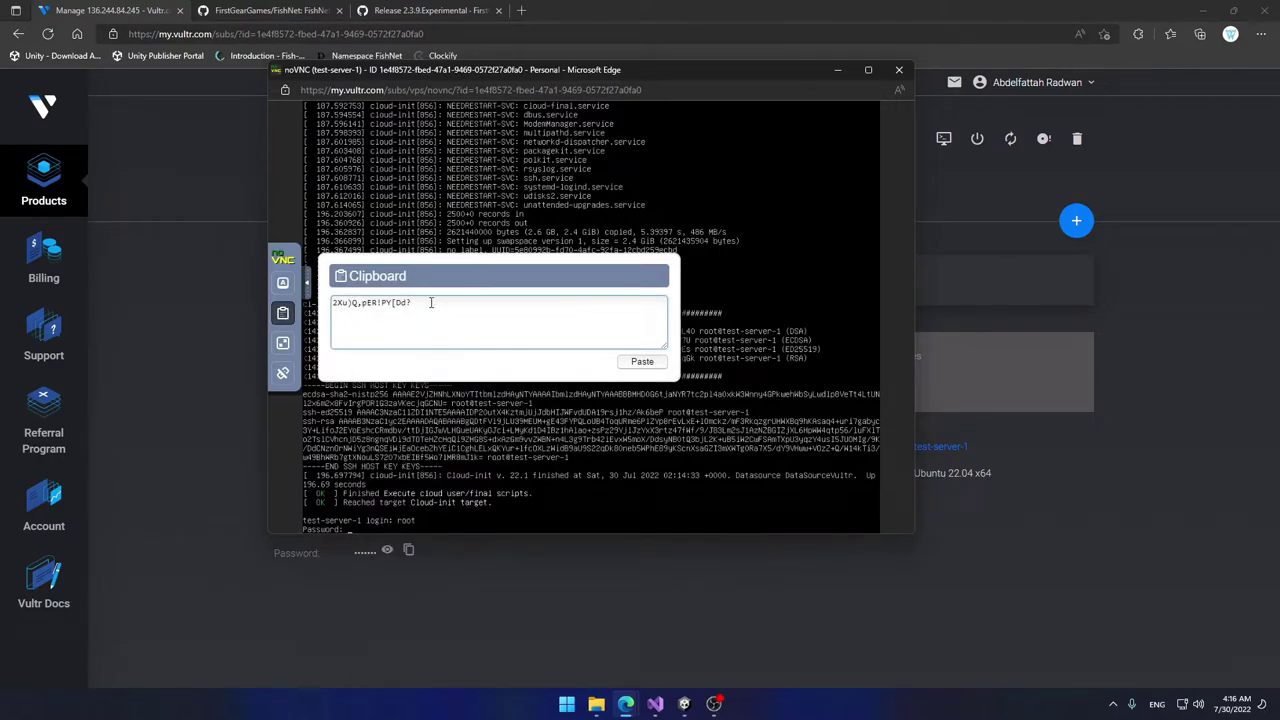
left_click(641, 362)
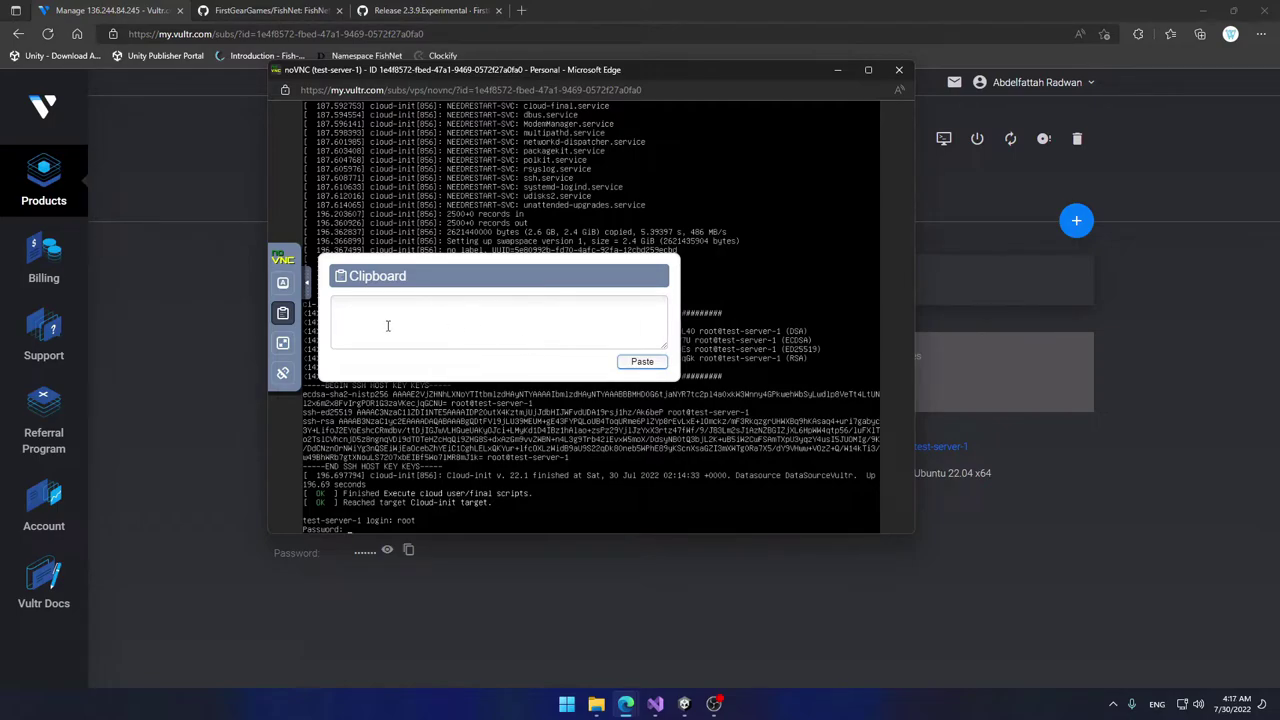
left_click(284, 314)
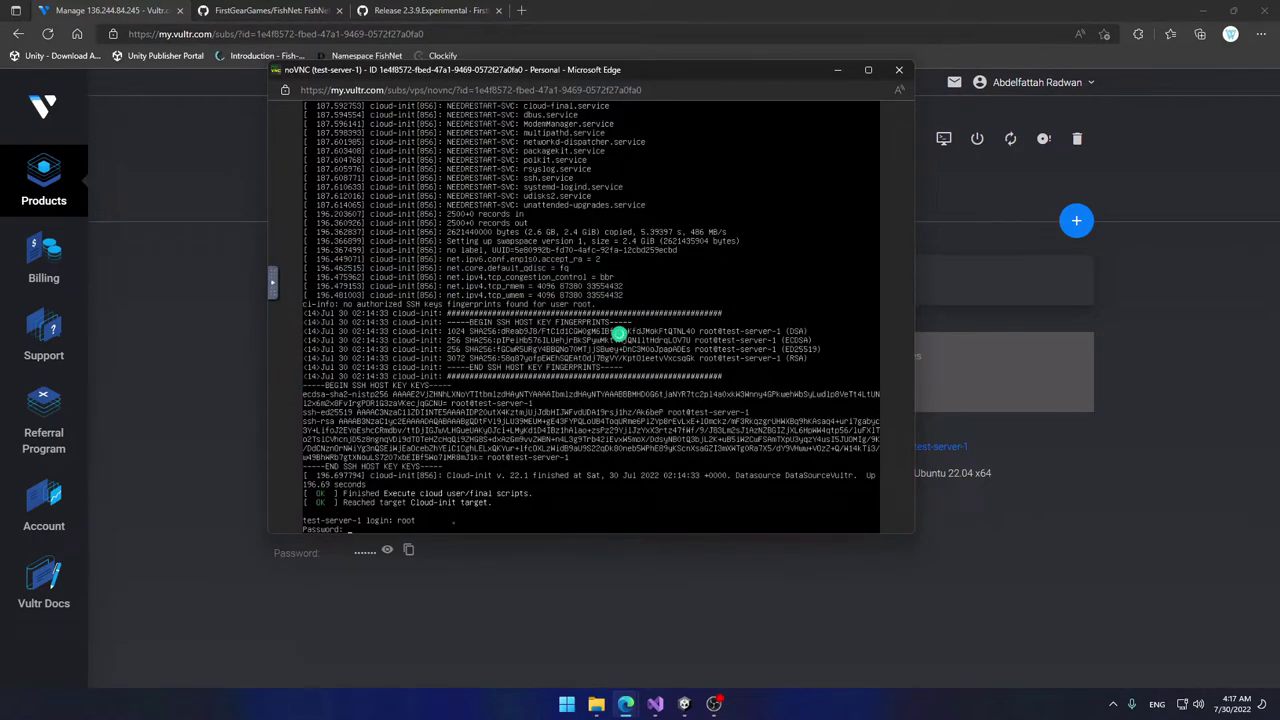
key("Return")
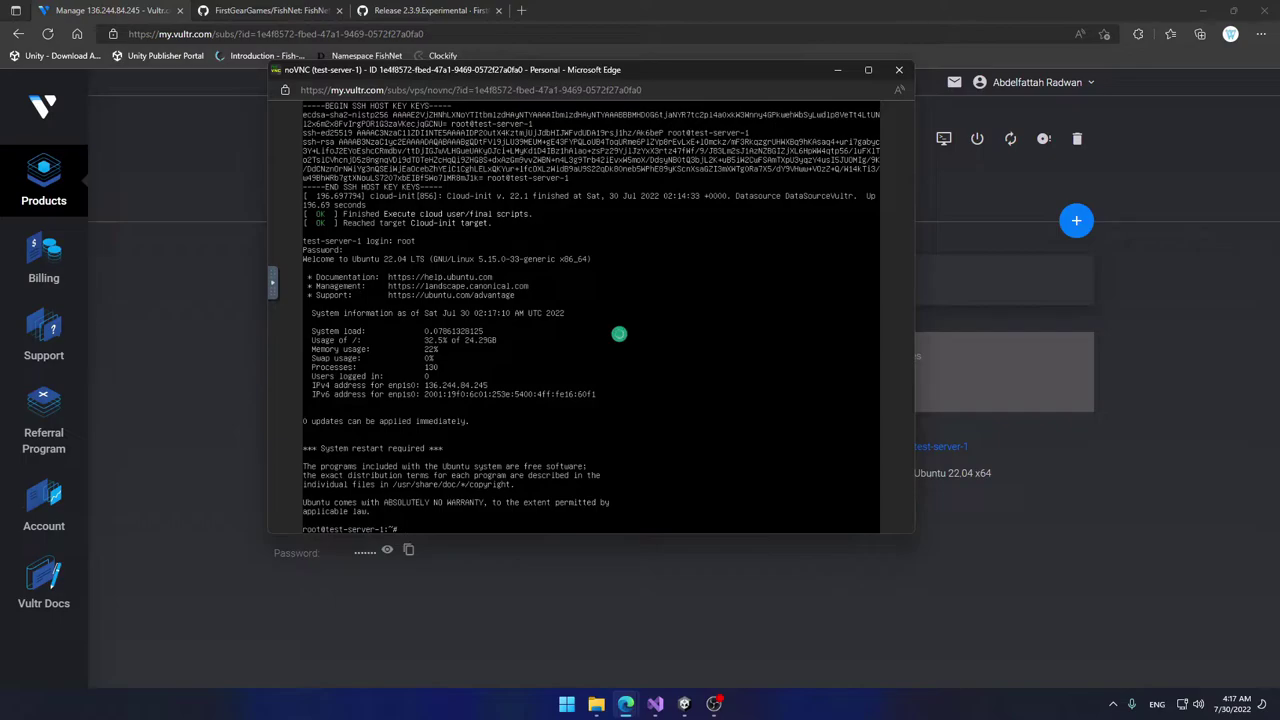
Step: Clear the console, refresh the server's package lists with sudo apt-get update and clear the output
type("clear")
key("Return")
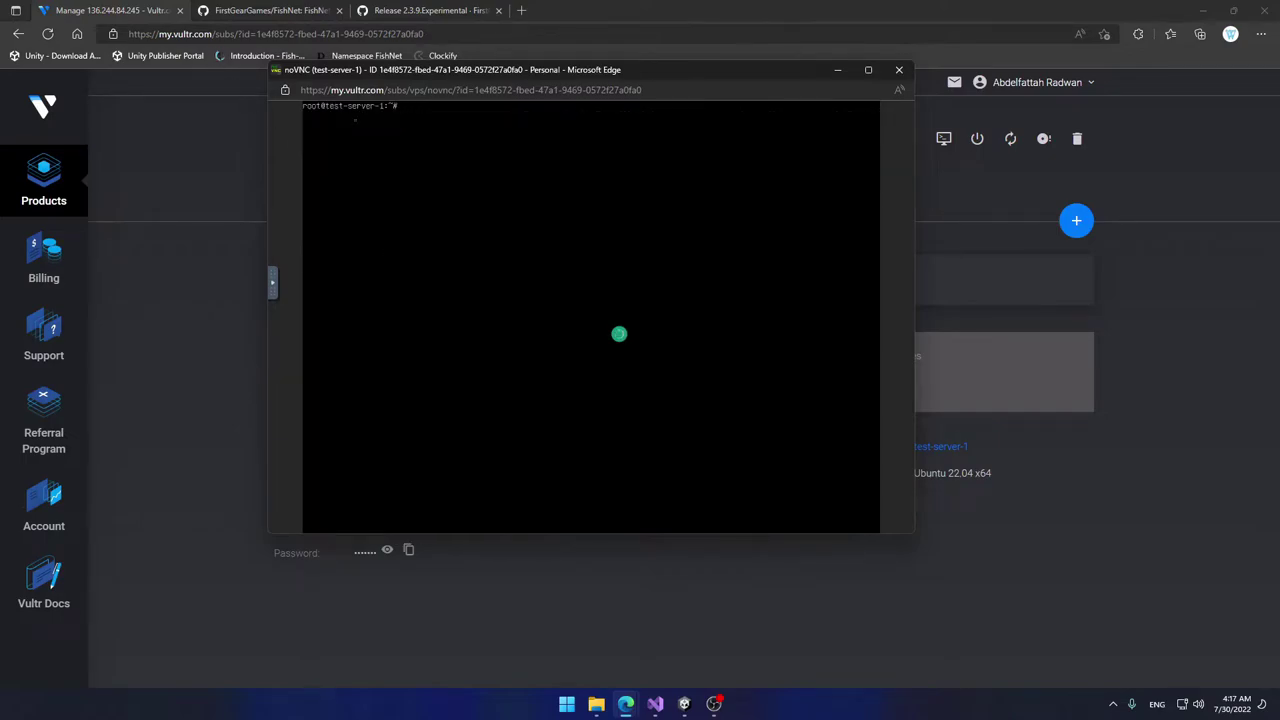
left_click_drag(436, 73, 486, 107)
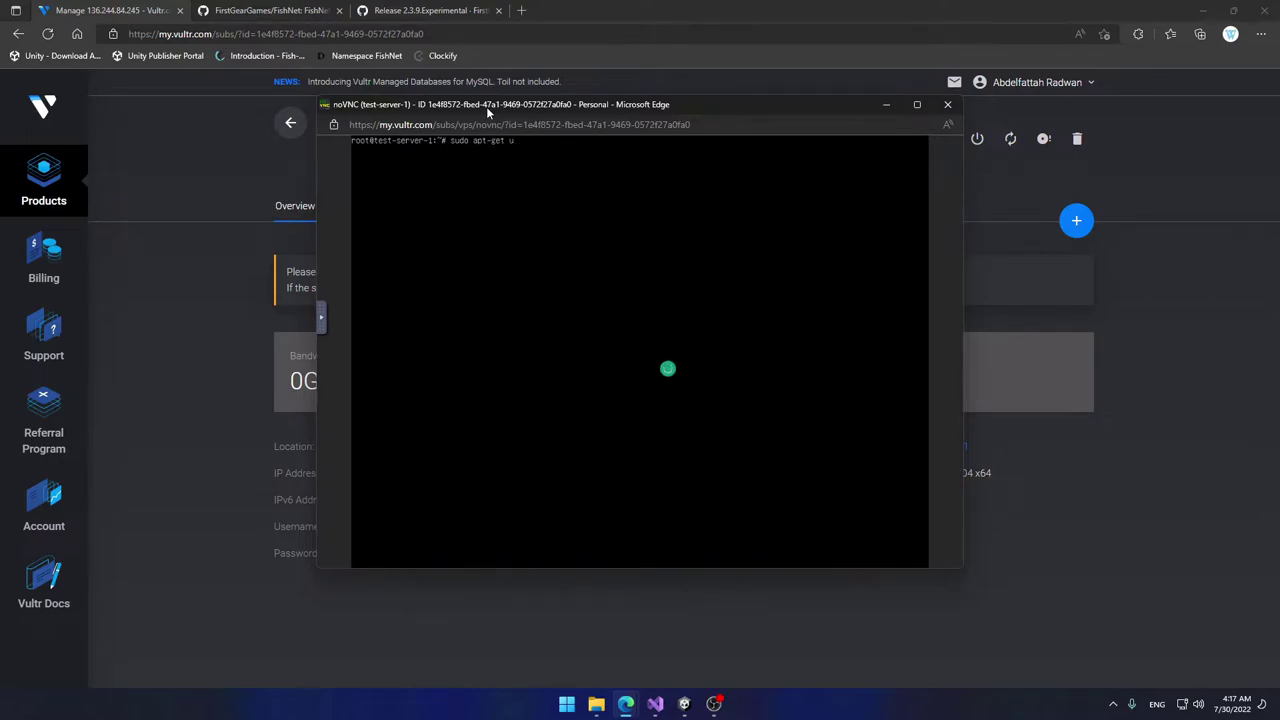
type("pdate")
key("Return")
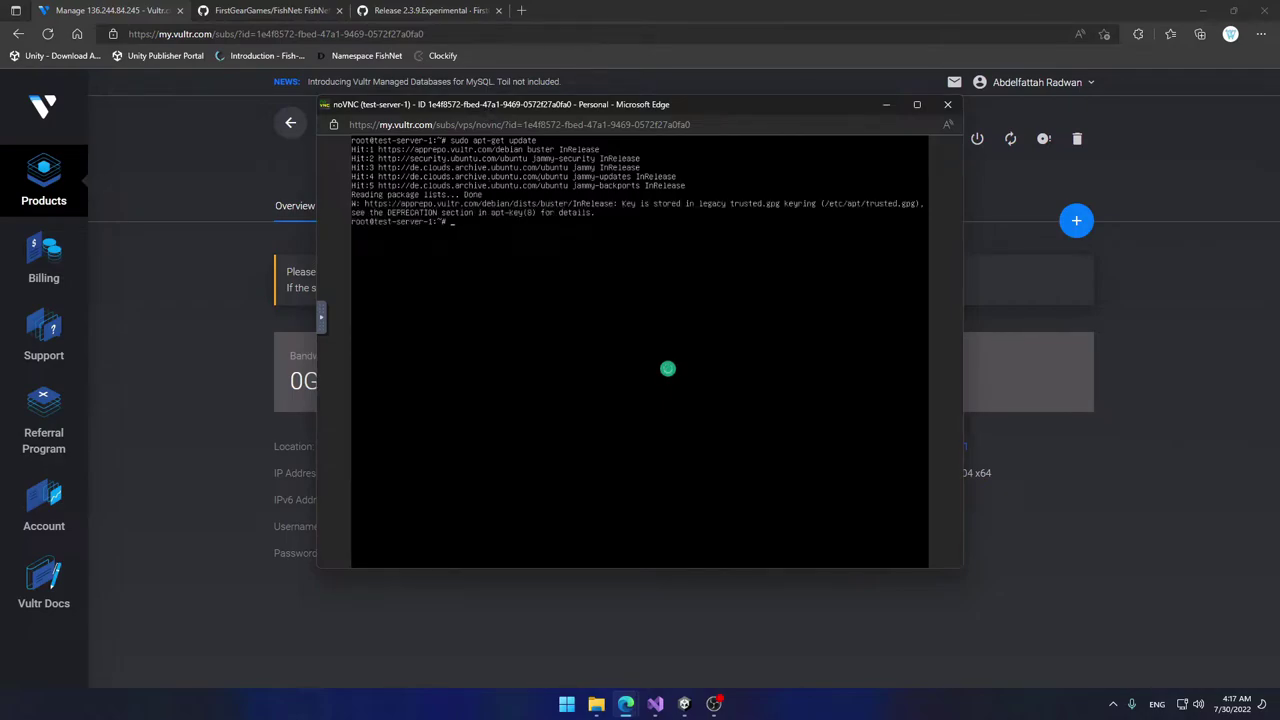
type("clear")
key("Return")
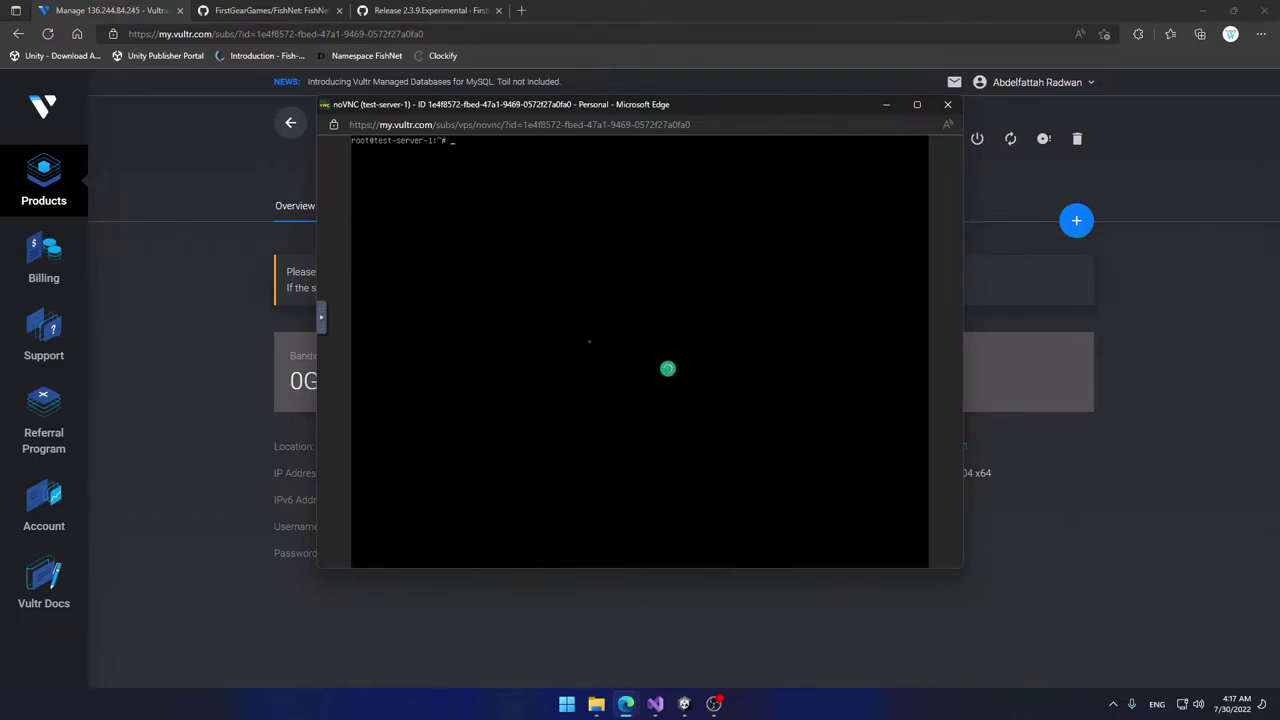
Step: Switch to the Unity editor, deselect the Network_Manager object and open the project's Build Settings
left_click(684, 703)
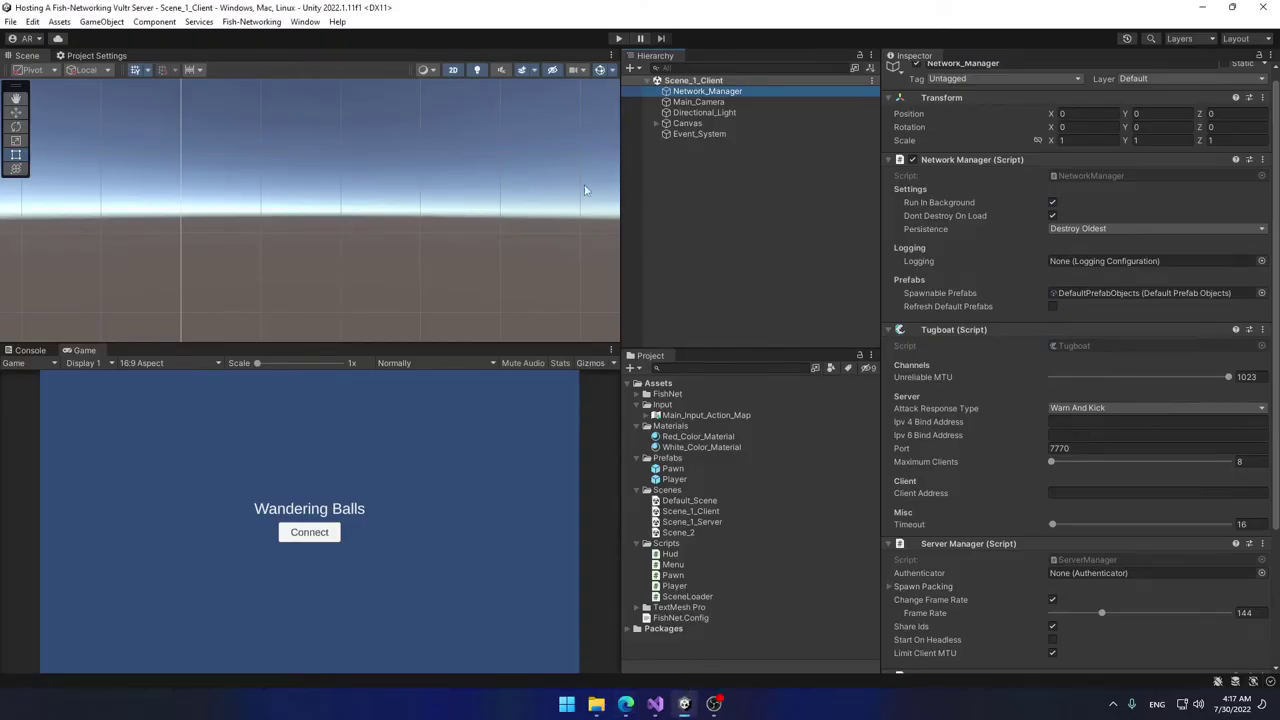
left_click(751, 247)
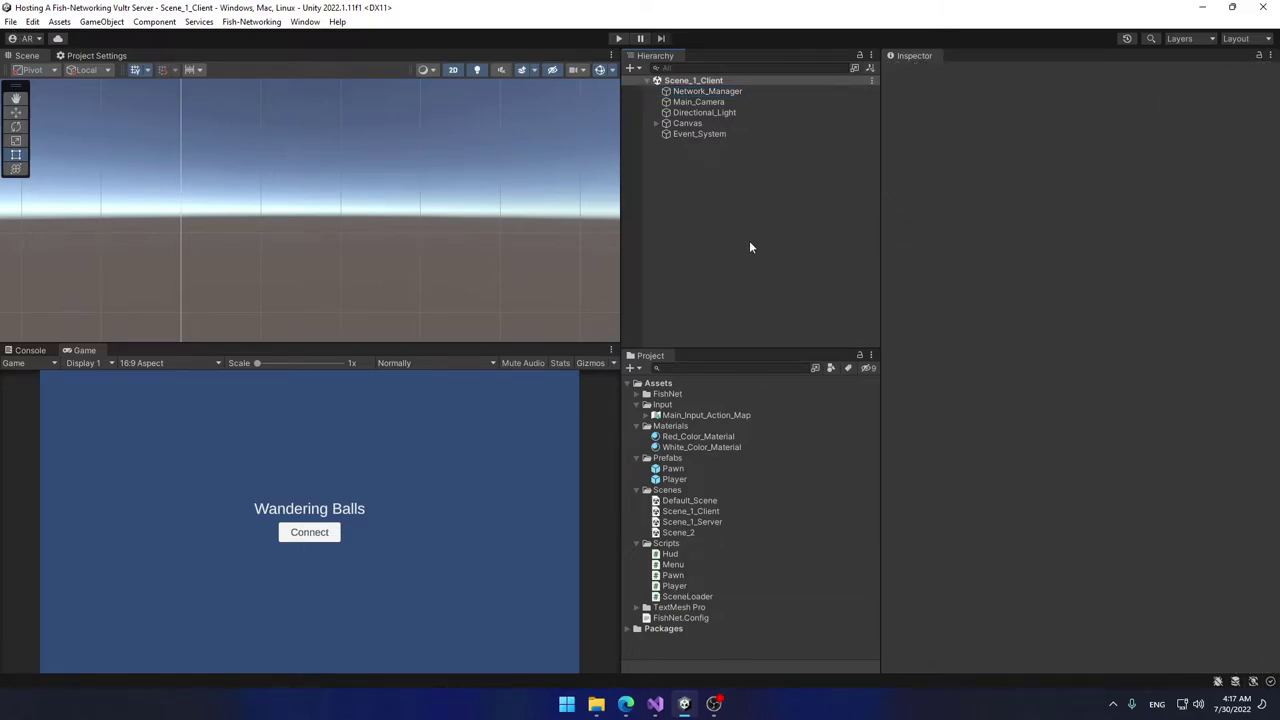
left_click(10, 22)
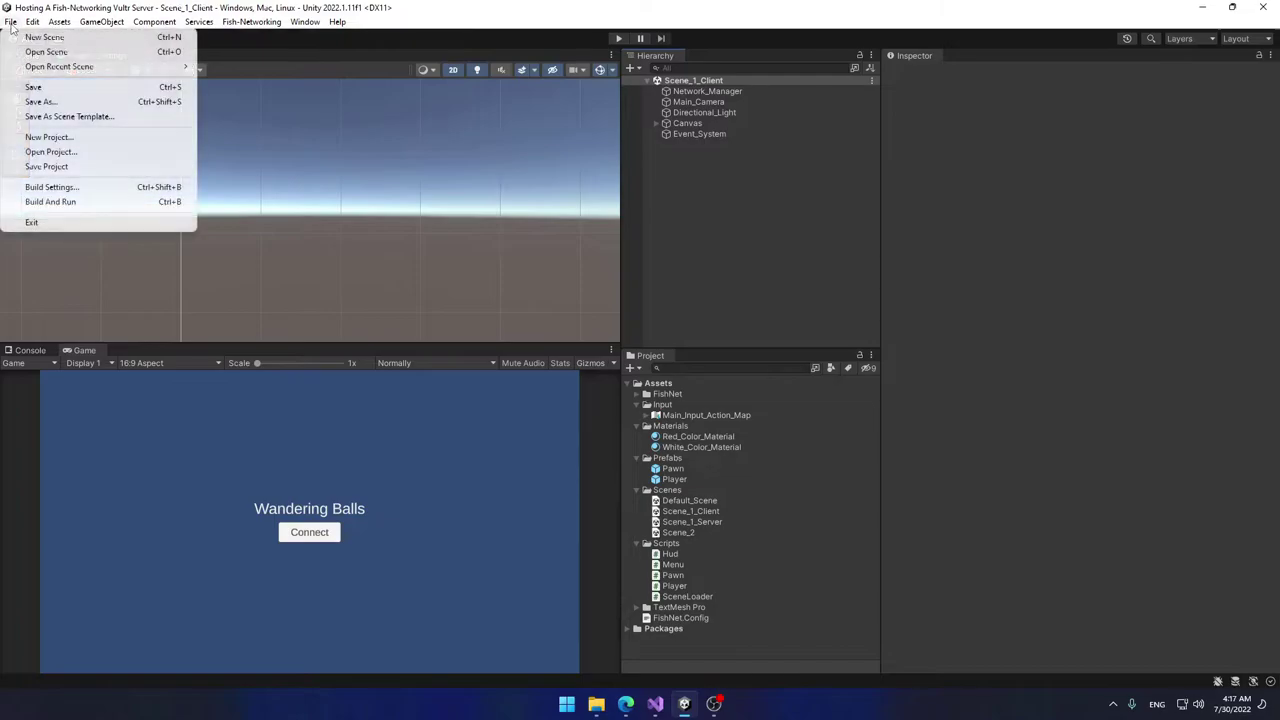
left_click(45, 189)
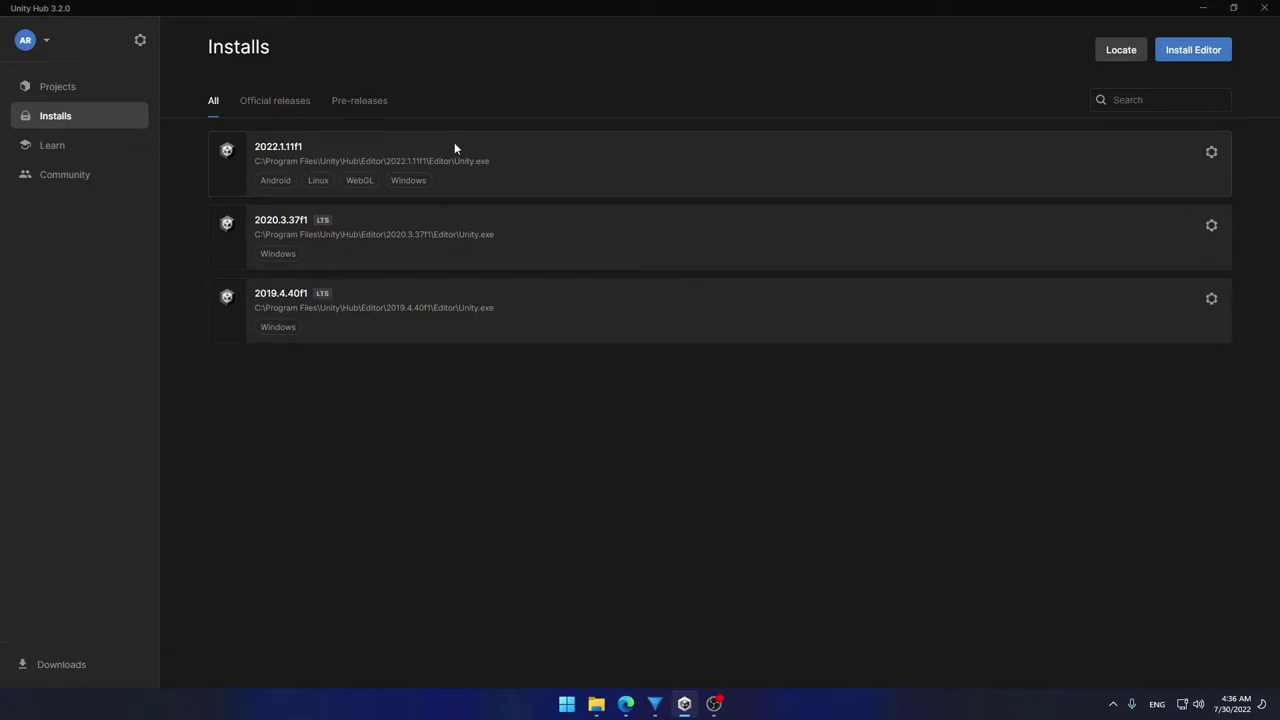
Step: Open the add-modules list for Unity 2022.1.11f1 in Unity Hub, deselect Microsoft Visual Studio Community 2019 and check the Linux build support modules
left_click(1209, 160)
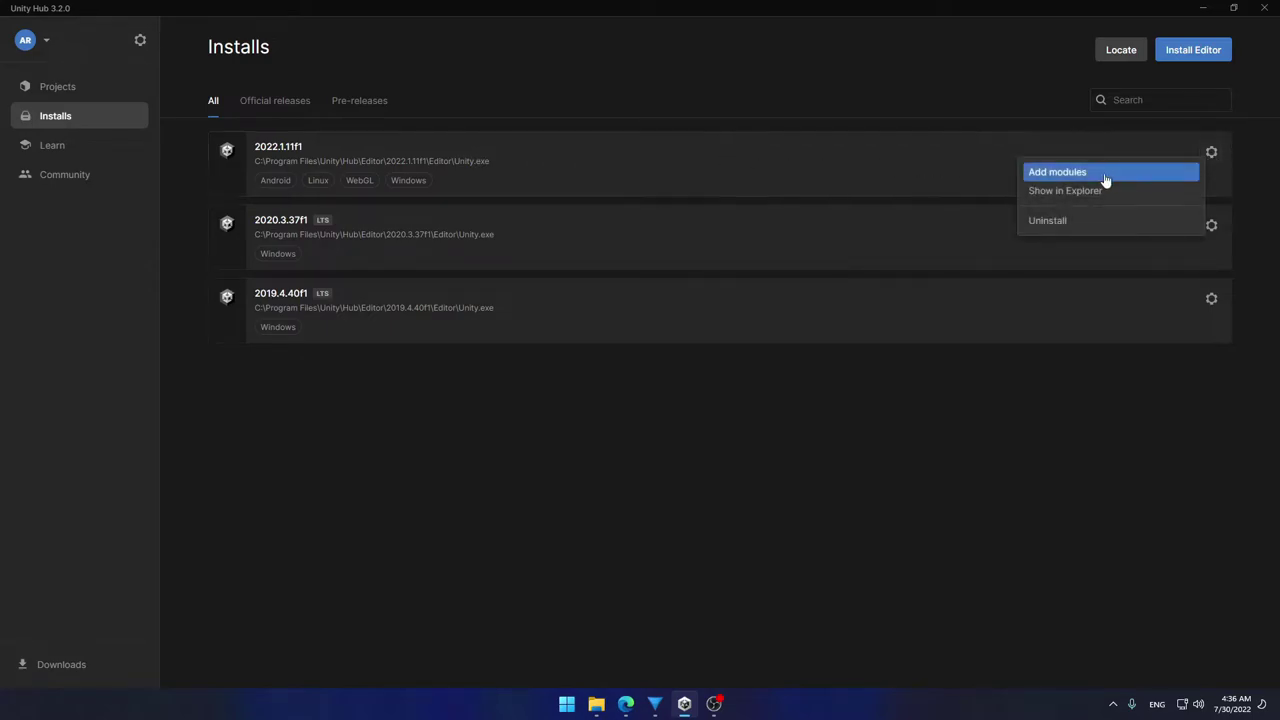
left_click(1069, 176)
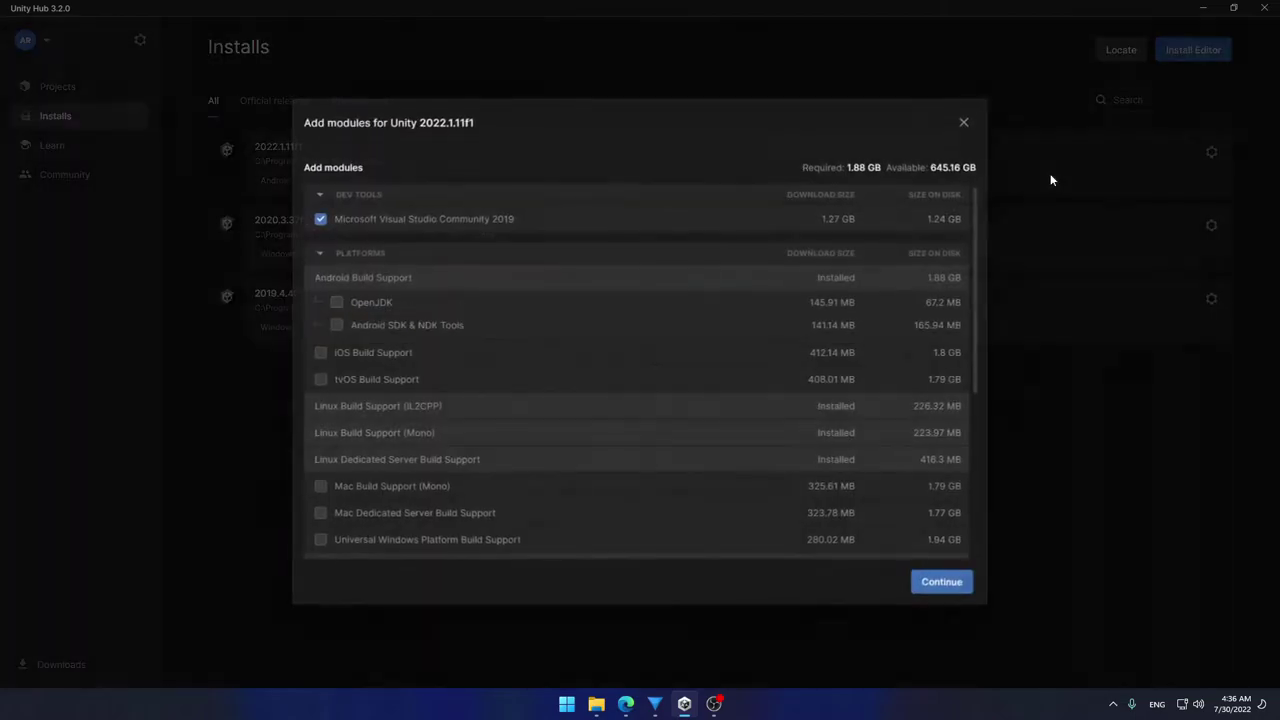
left_click(402, 221)
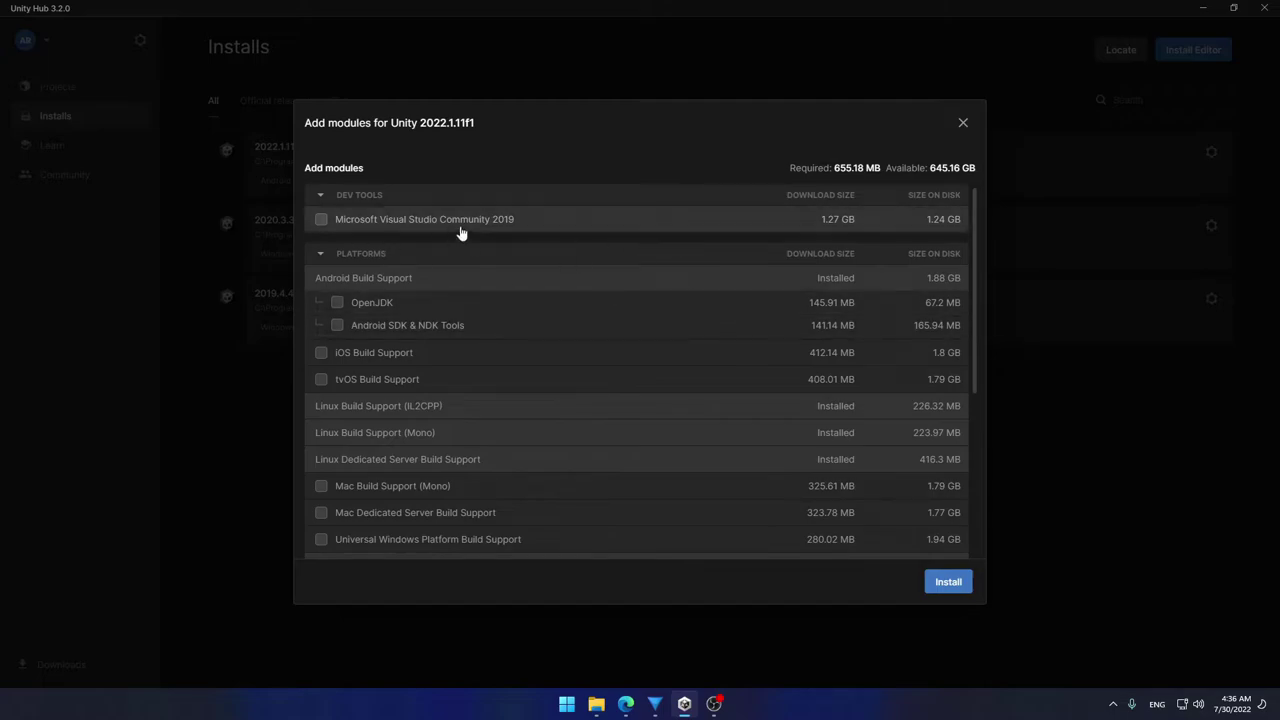
scroll(368, 258, "down", 2)
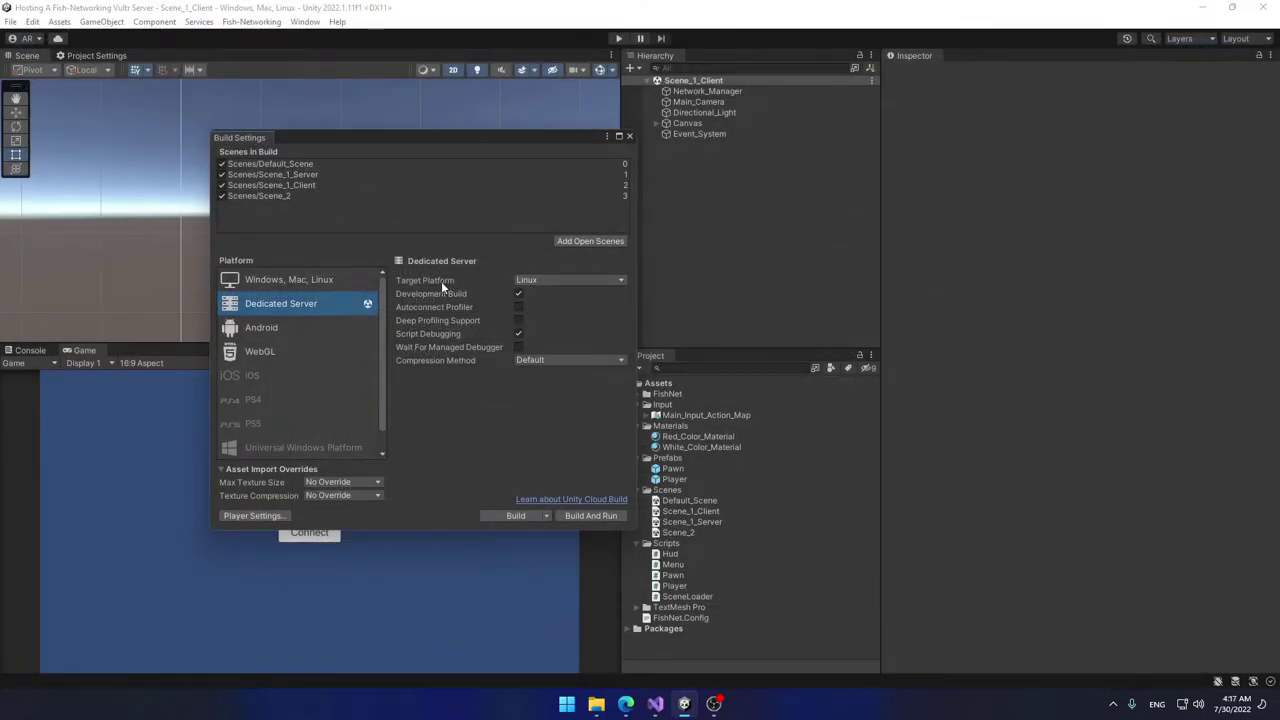
Step: Set the Dedicated Server target platform to Linux and make a clean build named my_game in the Linux_Server folder
left_click(536, 281)
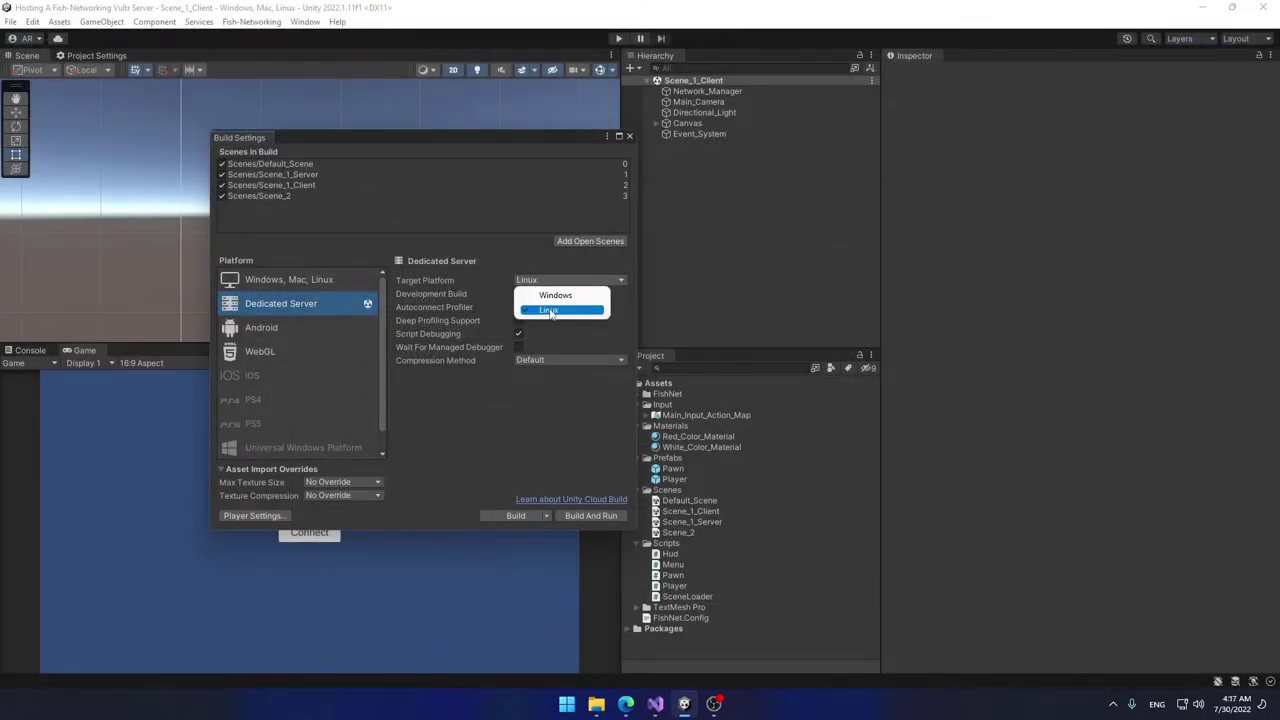
left_click(548, 310)
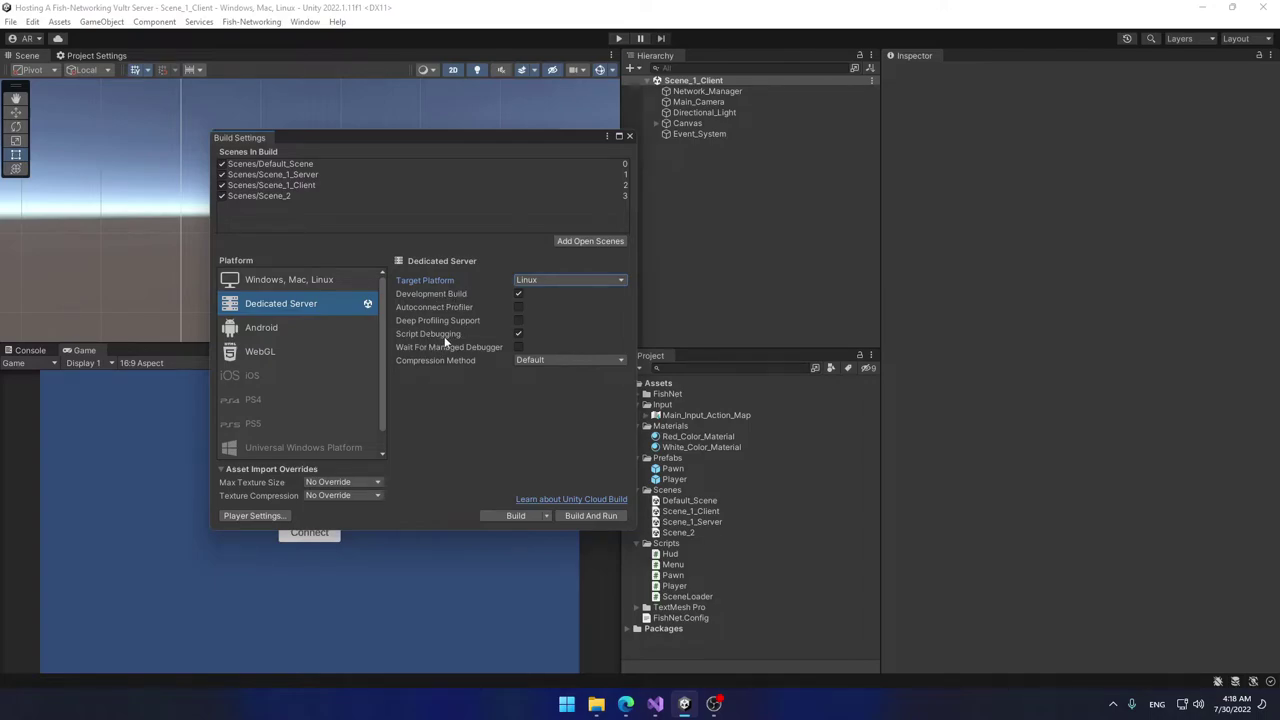
left_click(548, 516)
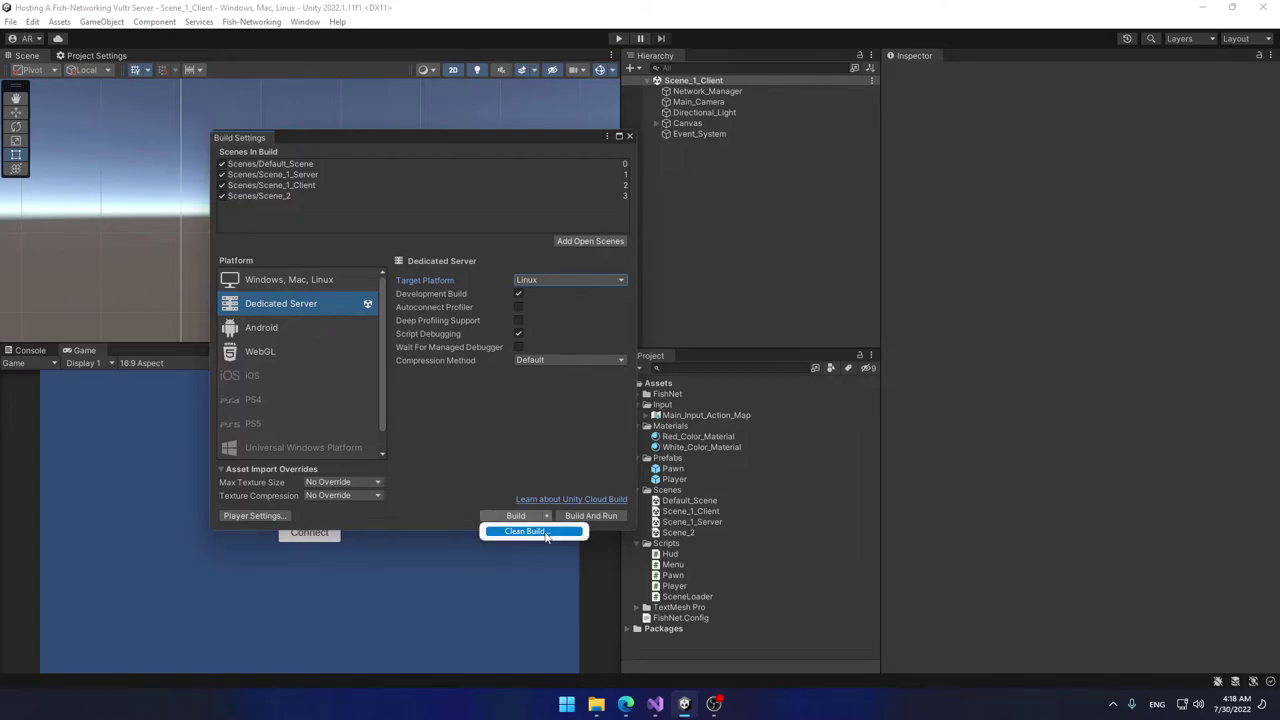
left_click(545, 531)
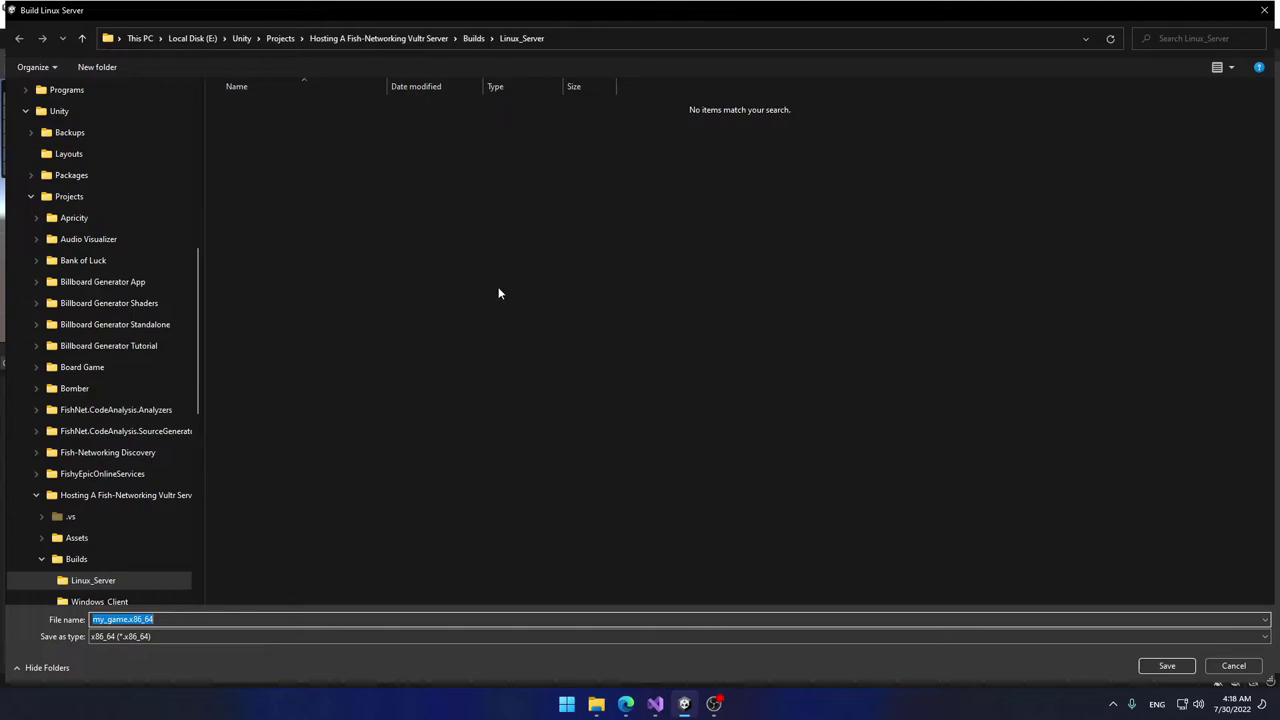
type("my_game")
key("Return")
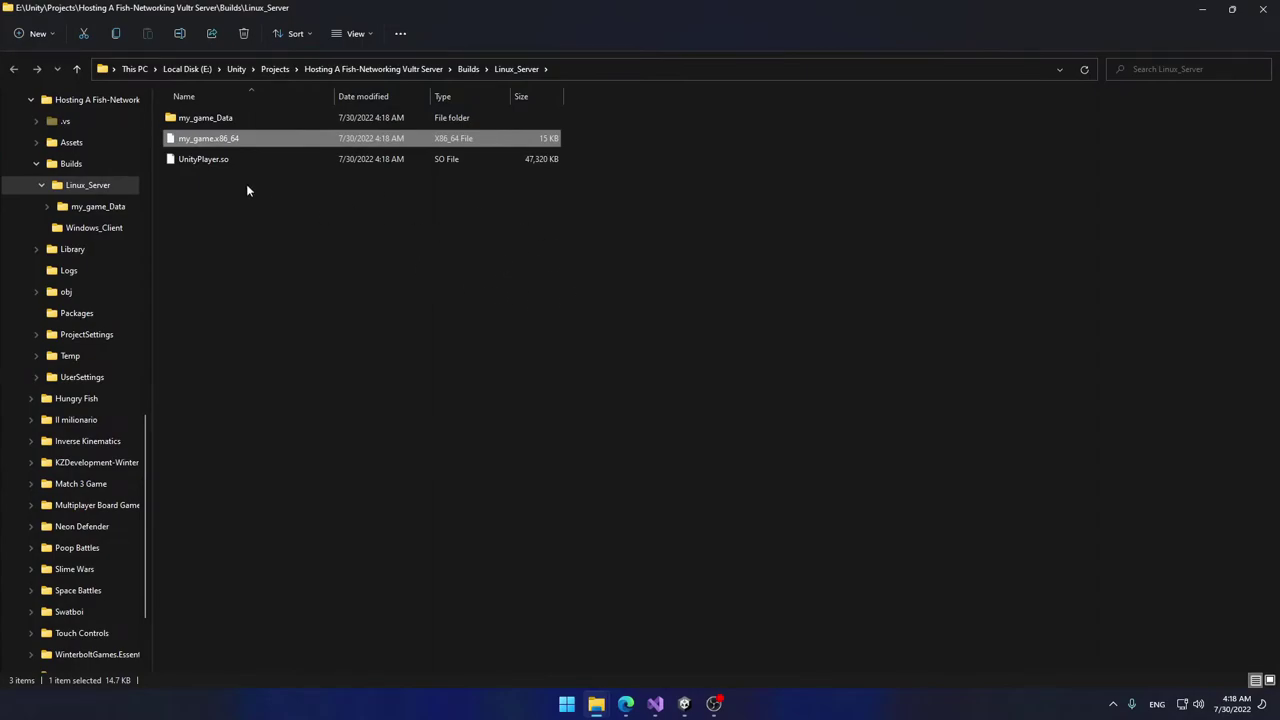
Step: Compress my_game_Data, my_game.x86_64 and UnityPlayer.so from the Linux_Server folder together into a ZIP archive
left_click_drag(237, 228, 251, 116)
right_click(251, 116)
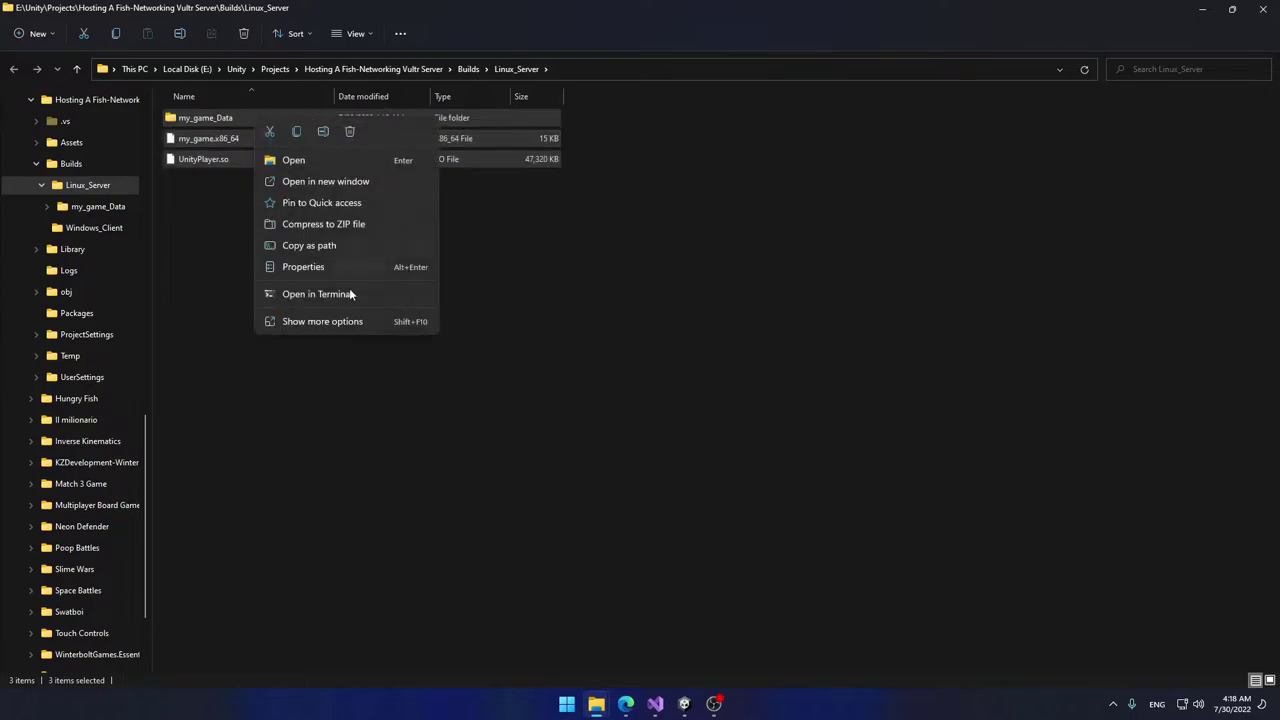
left_click(348, 321)
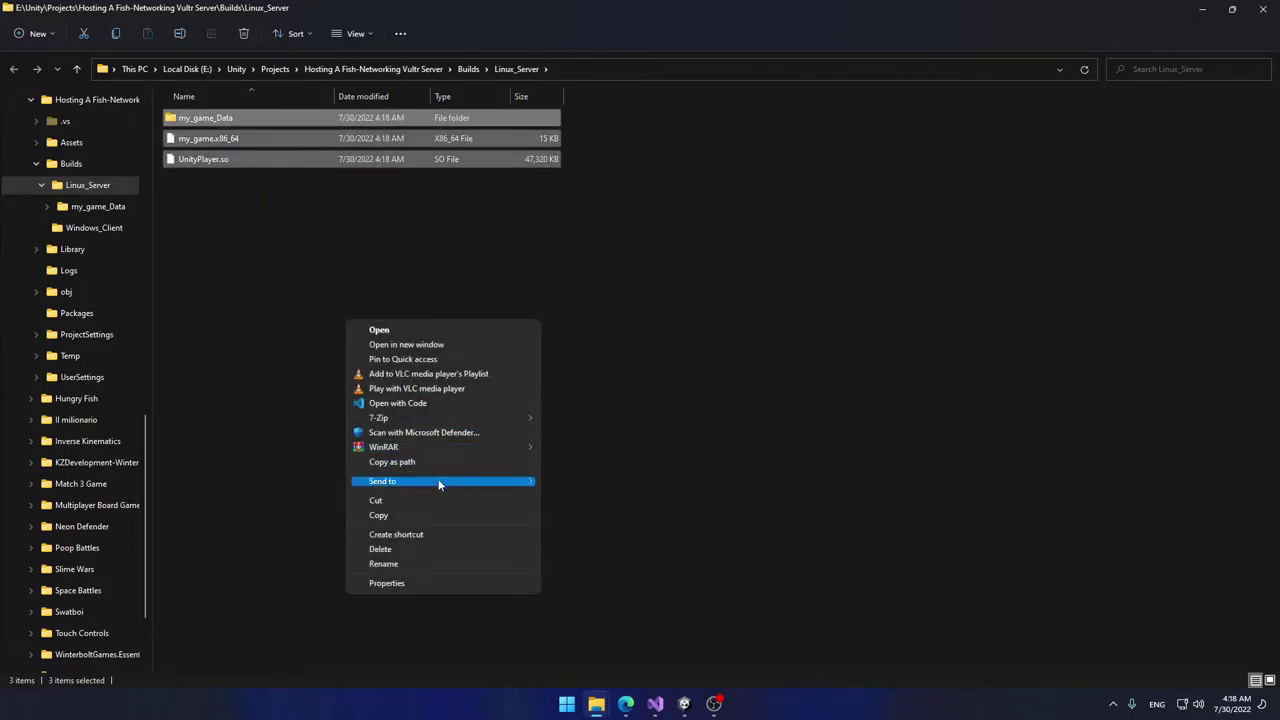
mouse_move(456, 482)
left_click(569, 483)
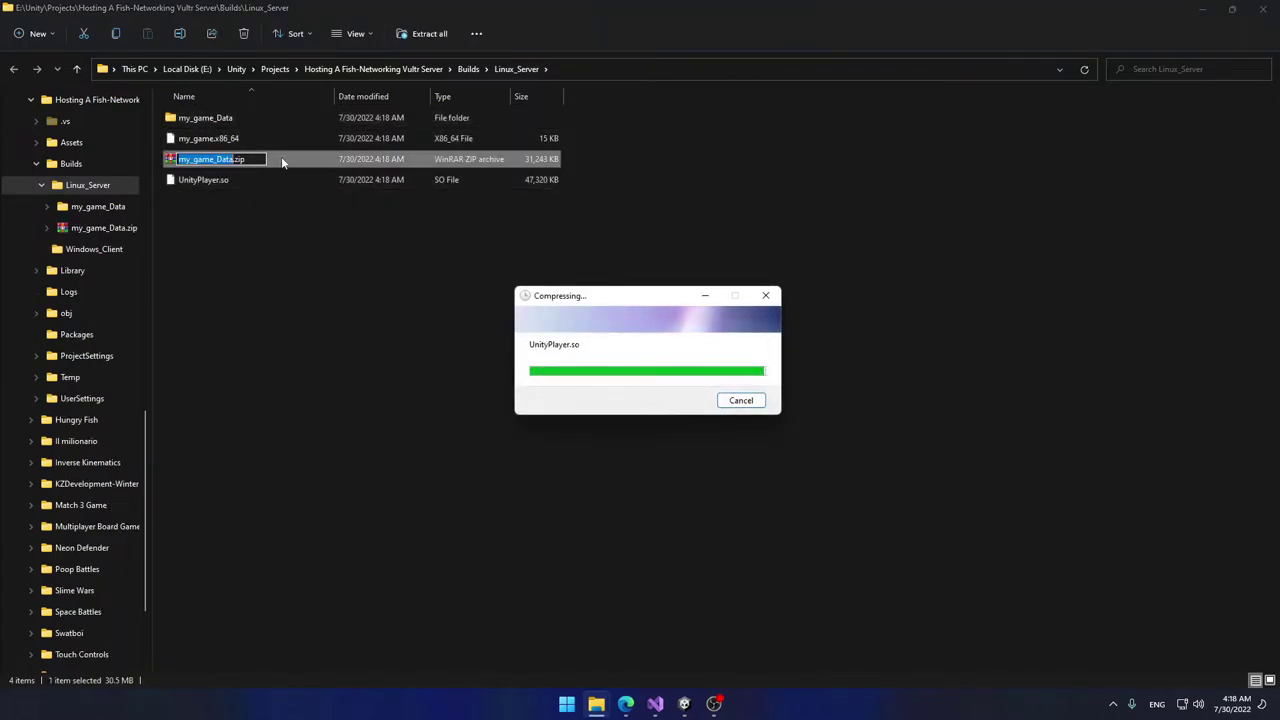
Step: Rename the new ZIP archive as my_game.zip
key("Right")
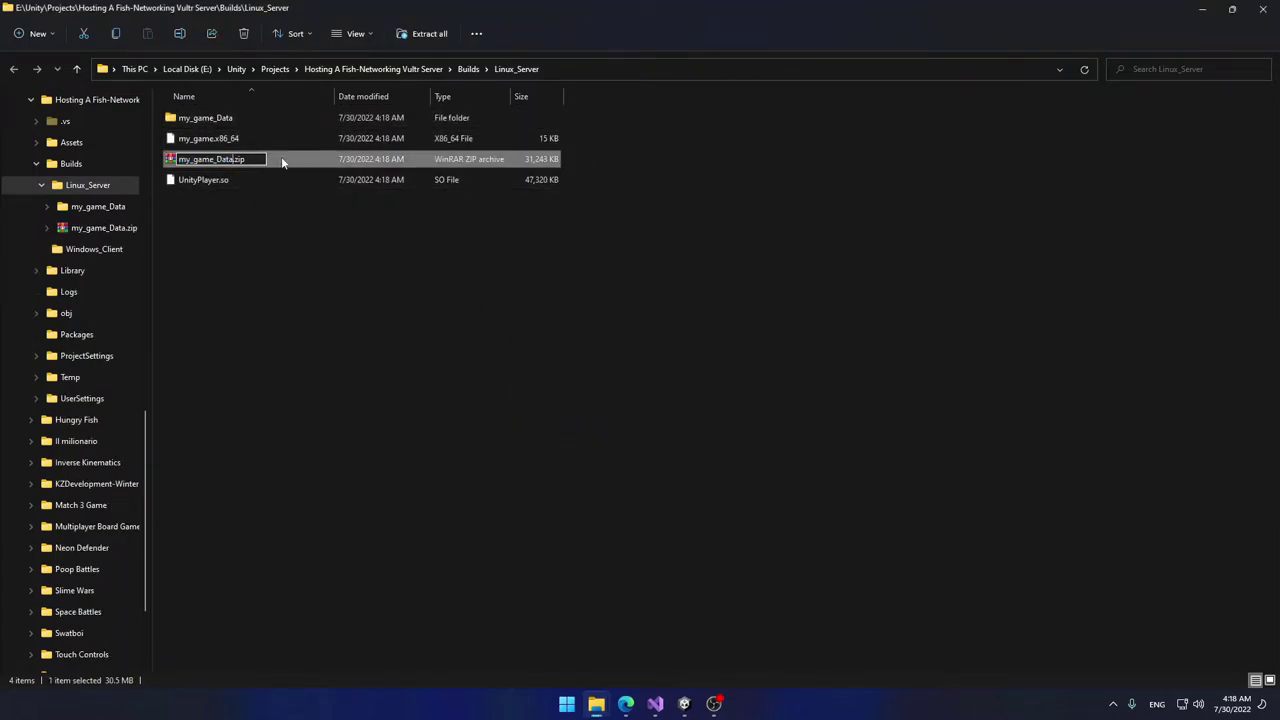
key("BackSpace")
key("BackSpace")
key("BackSpace")
key("BackSpace")
key("BackSpace")
key("Return")
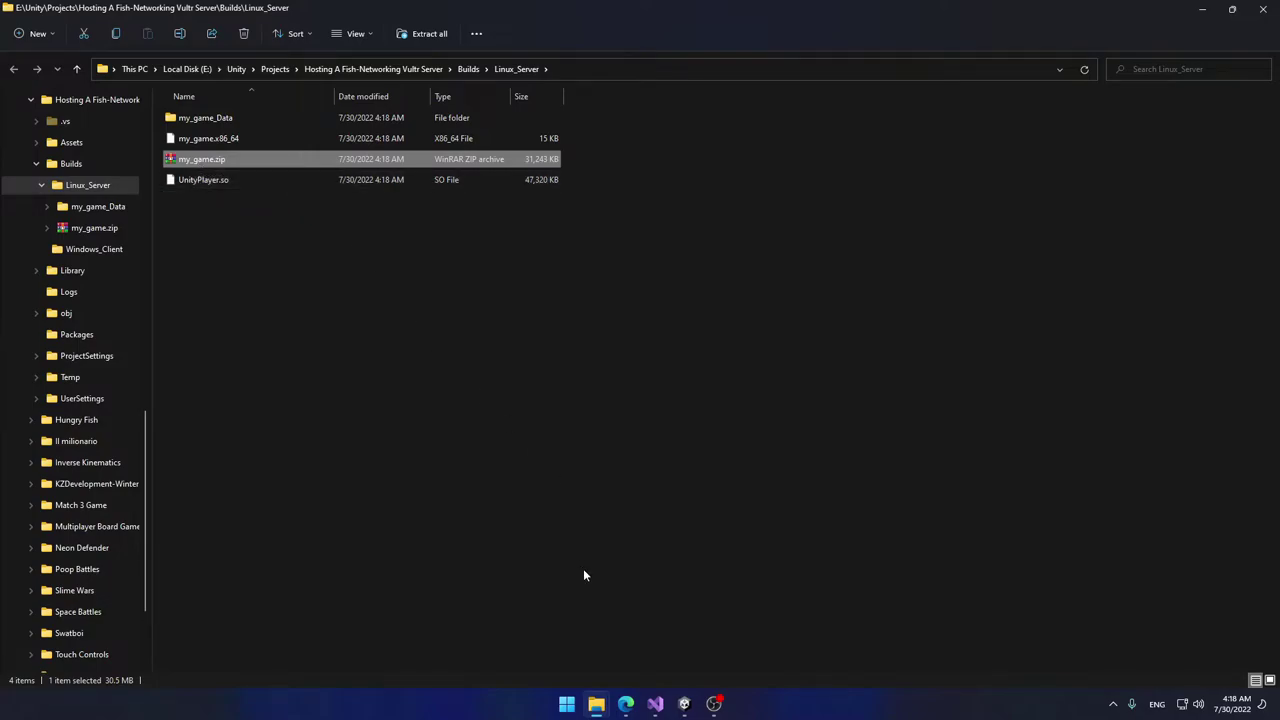
Step: Search for WinSCP on the computer and launch it
mouse_move(626, 703)
left_click(669, 646)
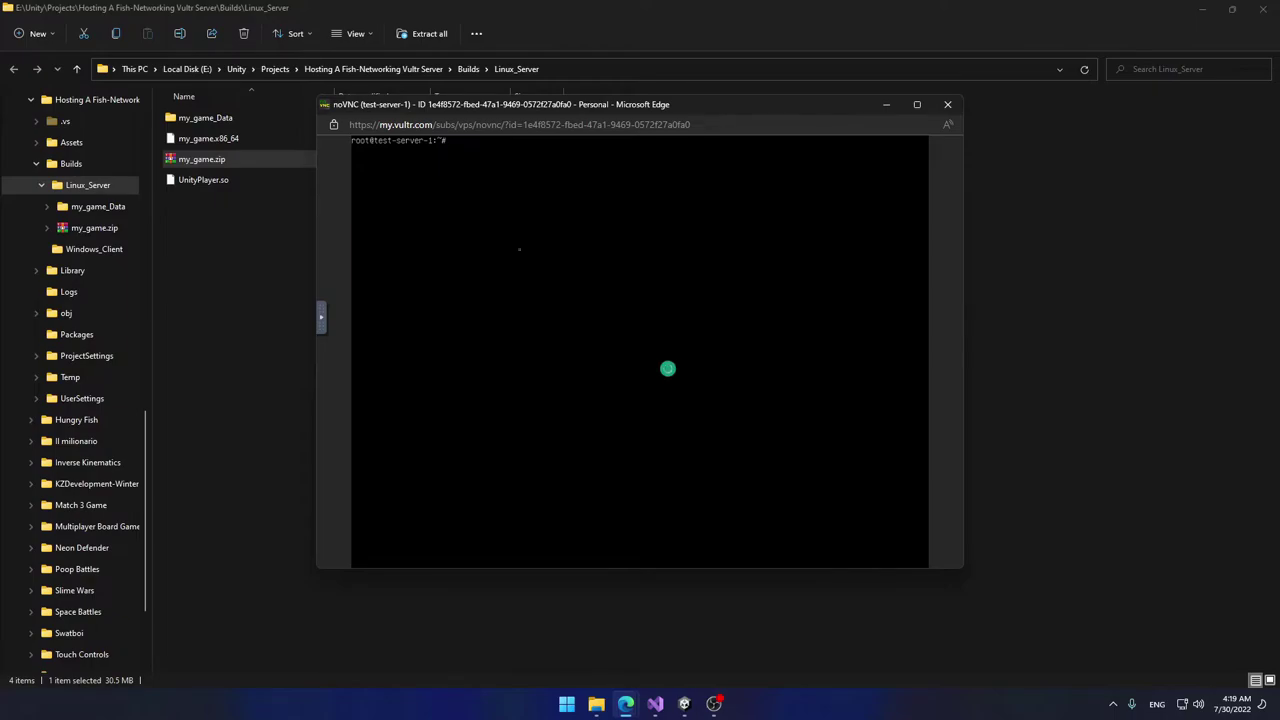
key("super")
type("wins")
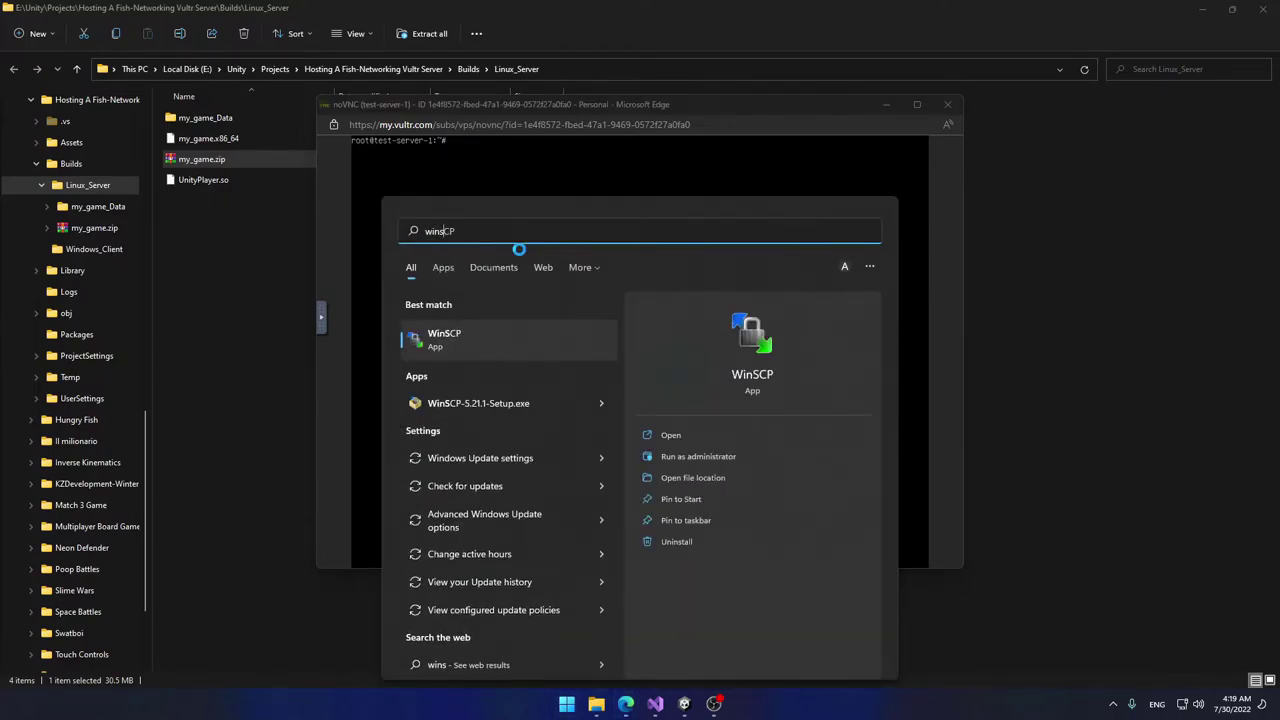
key("Return")
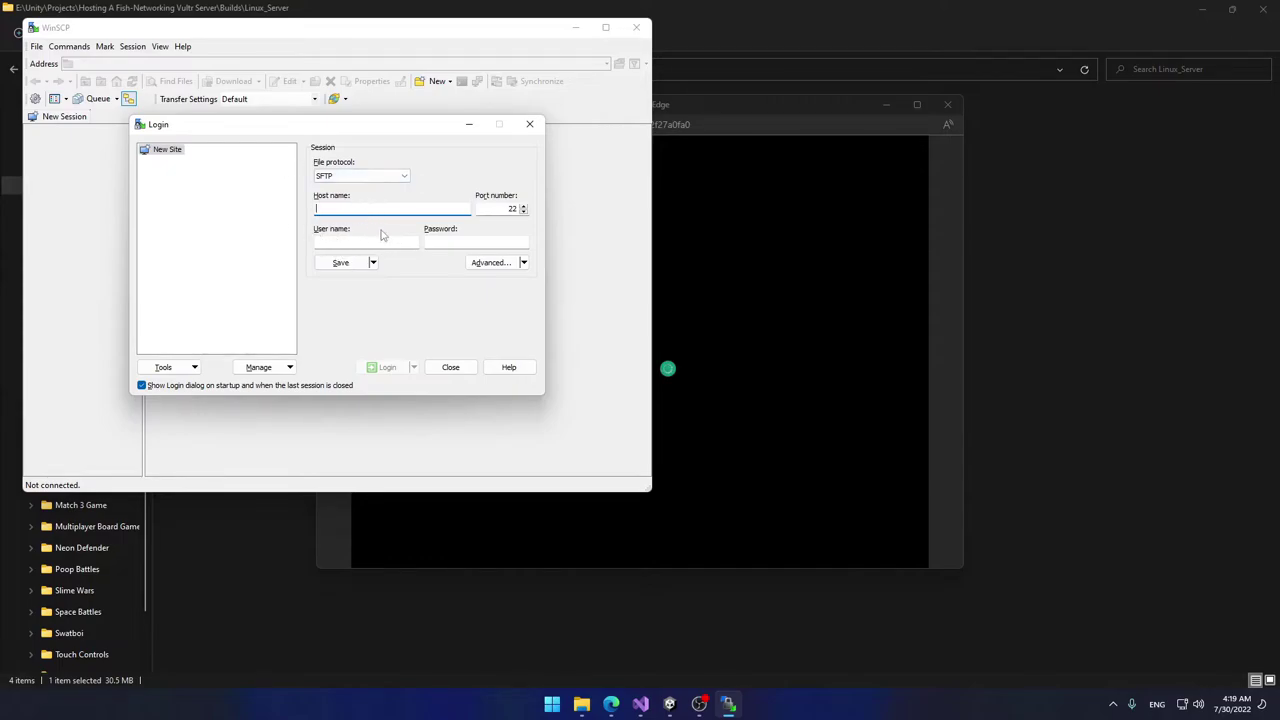
Step: Copy the server's IP address, 136.244.84.245, from the Vultr instance page into WinSCP's host name for the new site
mouse_move(611, 704)
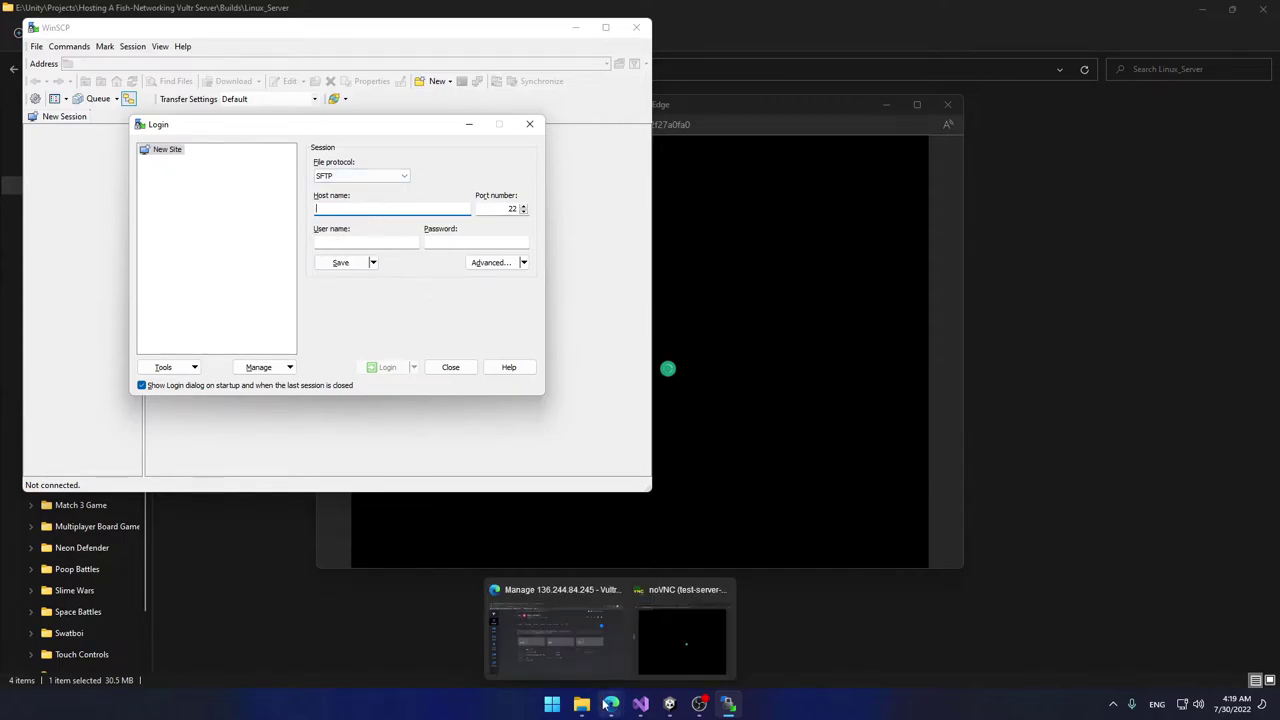
left_click(590, 645)
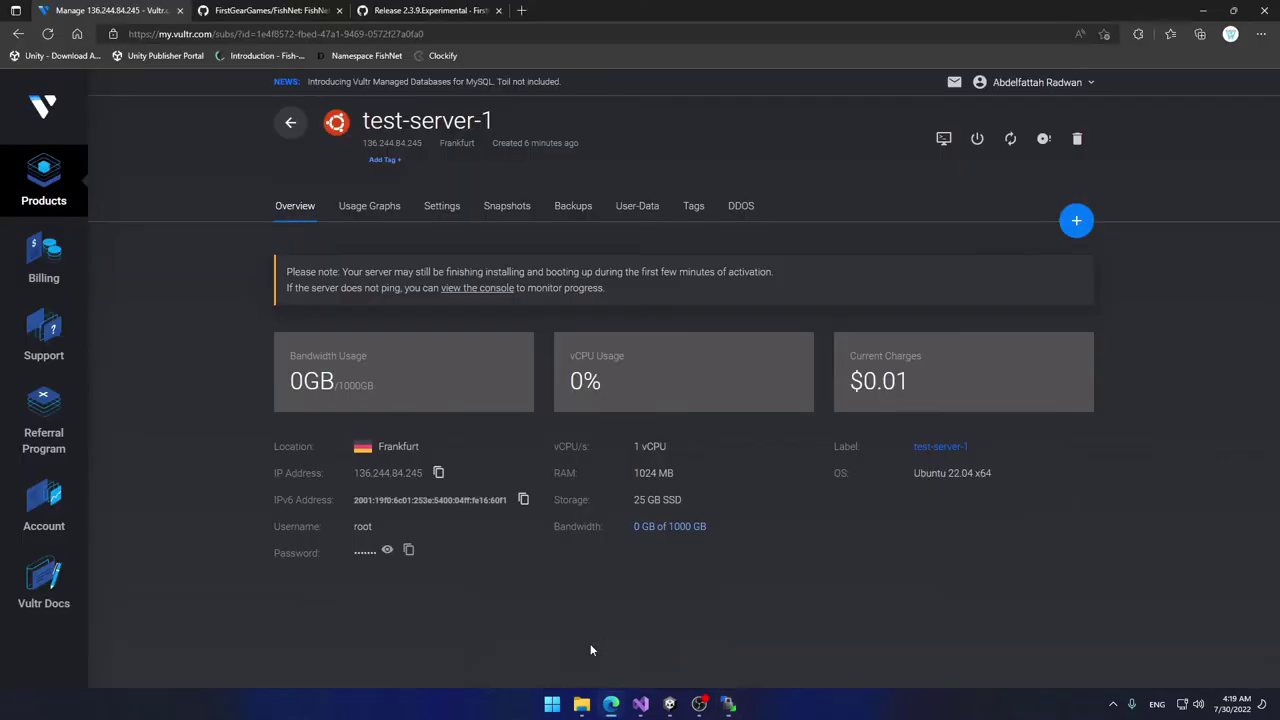
left_click(438, 474)
left_click(728, 704)
right_click(356, 212)
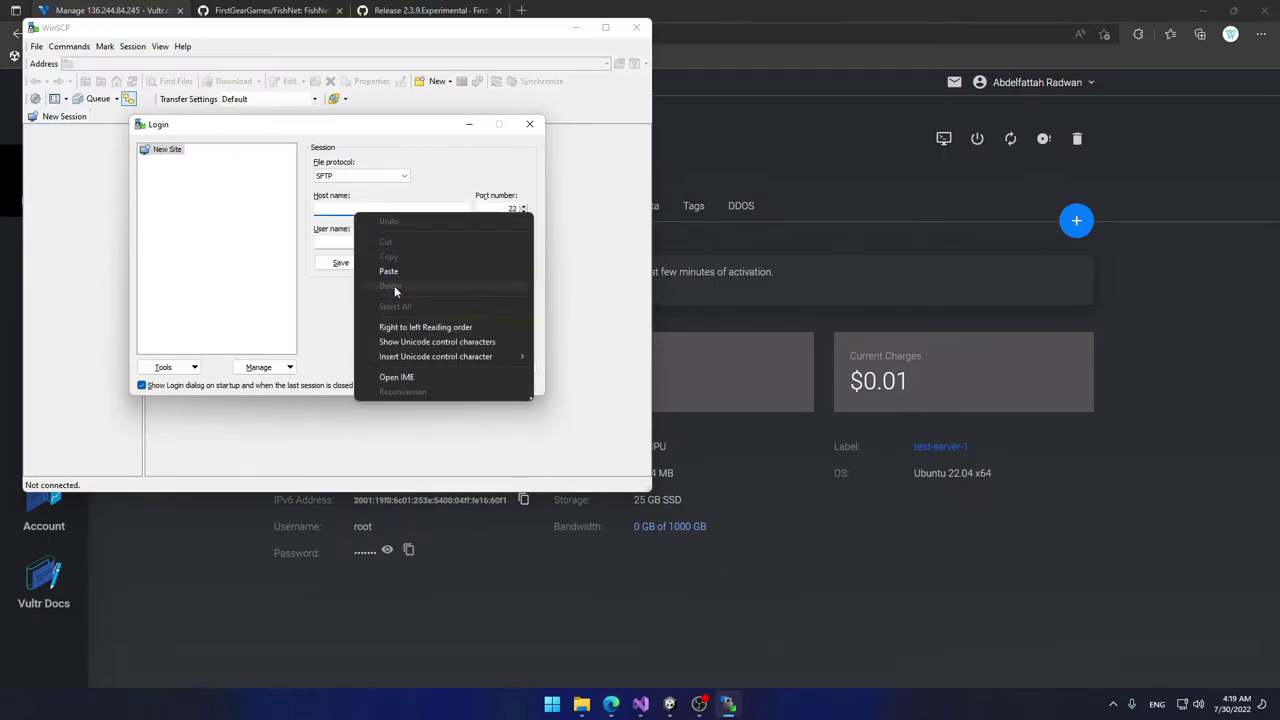
left_click(389, 271)
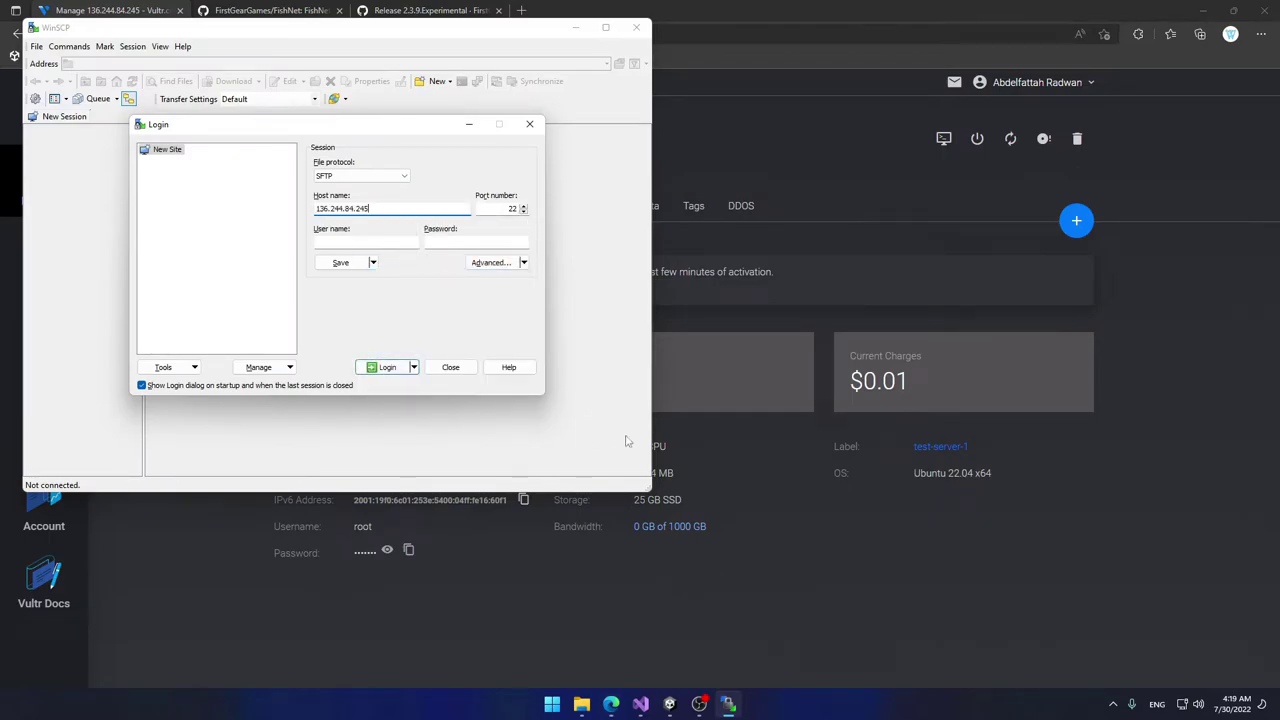
Step: Check the instance's username on the Vultr page and set the WinSCP login user name to root
left_click(531, 594)
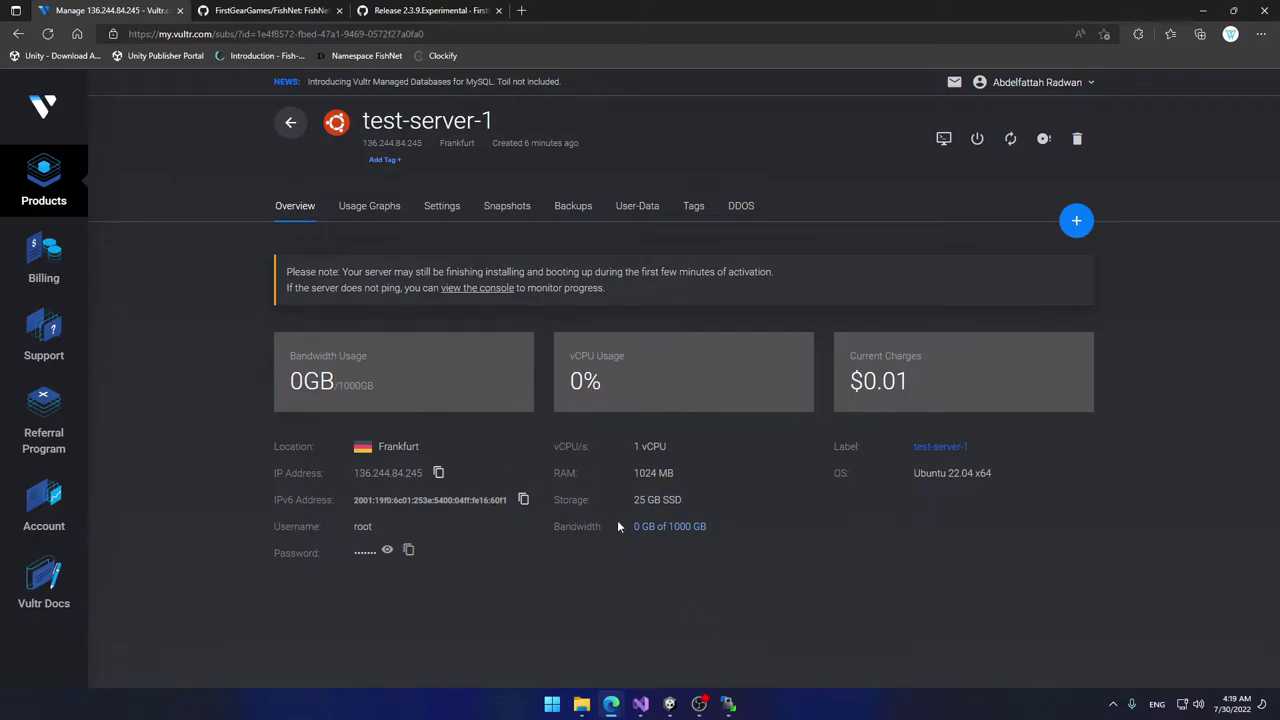
left_click(728, 704)
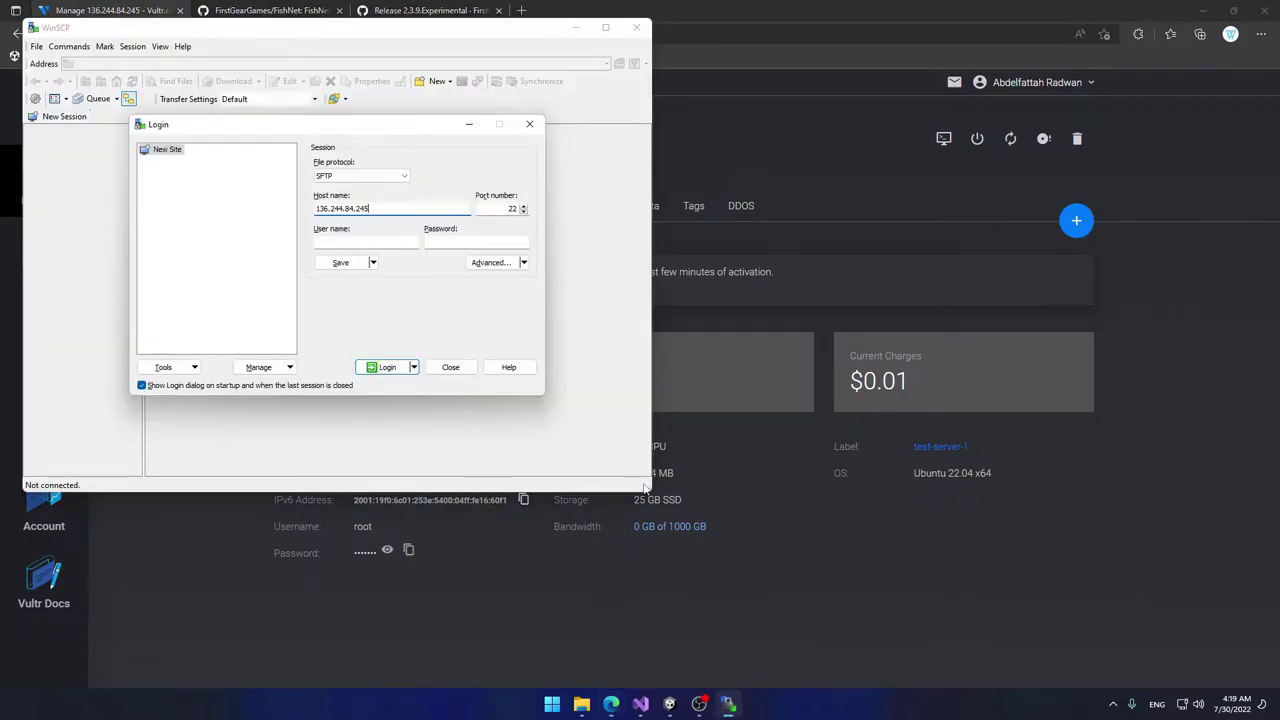
left_click(329, 241)
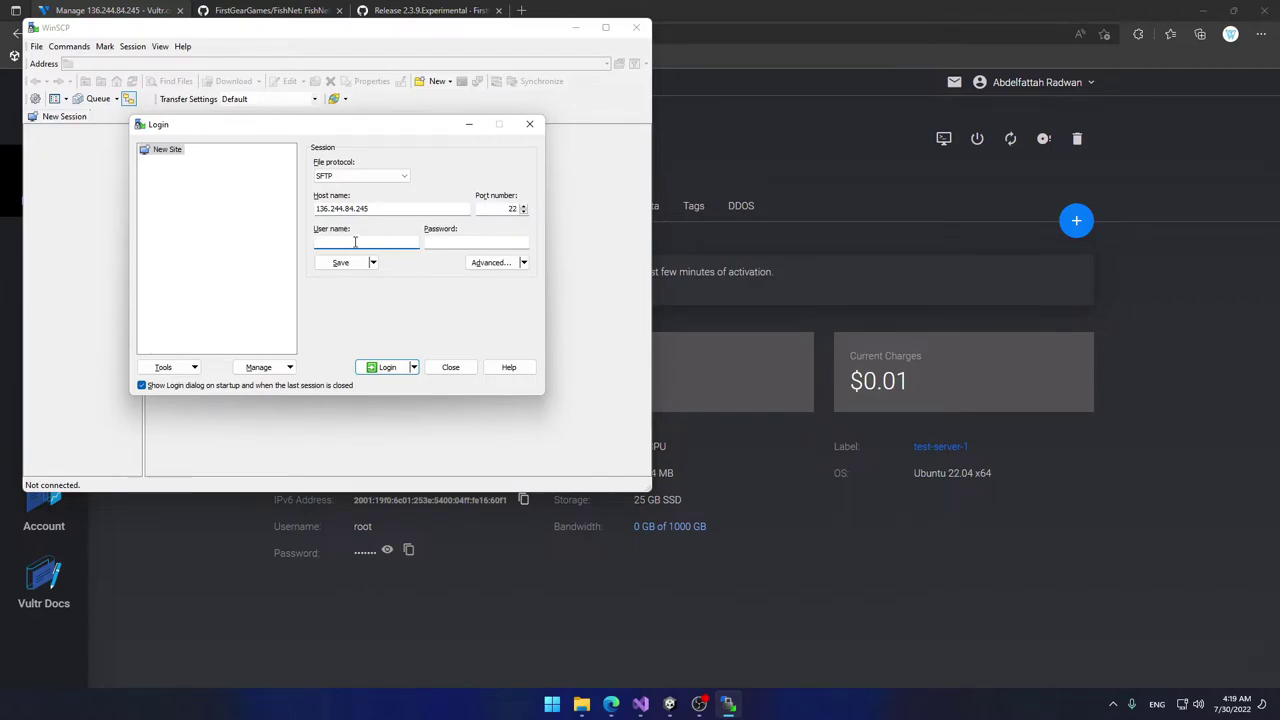
type("root")
Step: Copy the server password from Vultr into WinSCP's password field, log in and accept the unknown server's host key
left_click(451, 244)
left_click(392, 574)
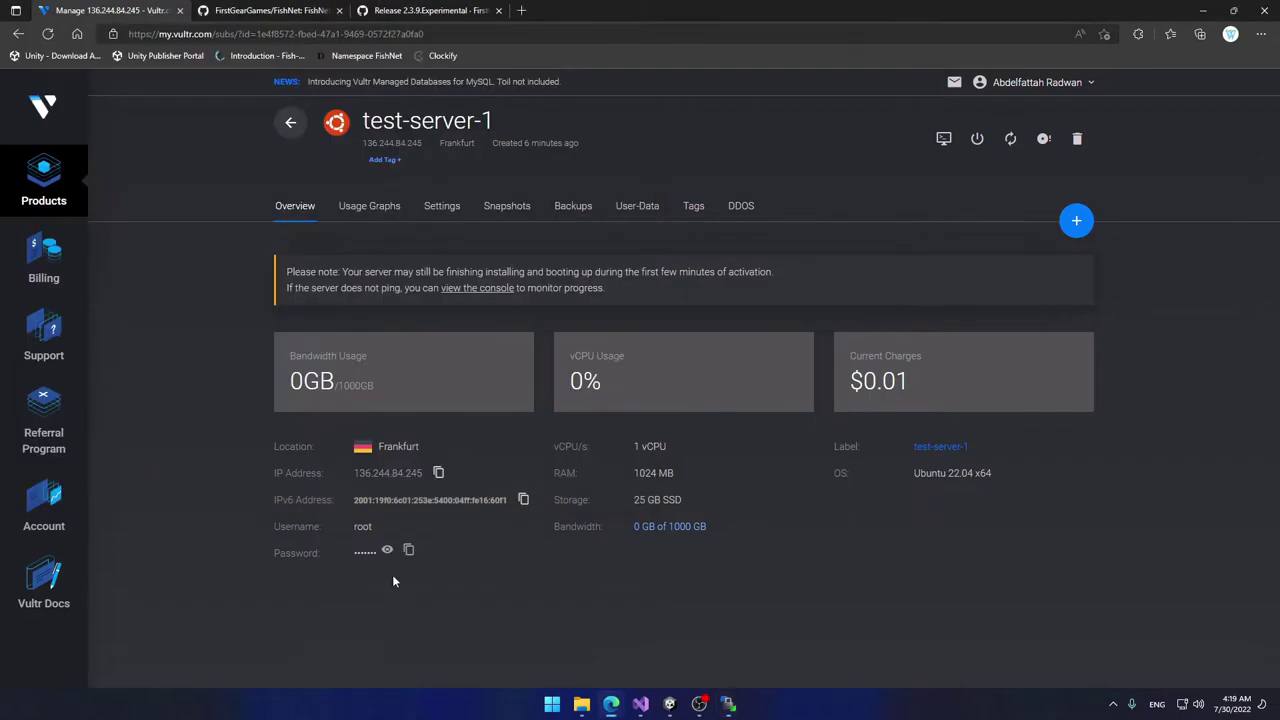
left_click(408, 549)
left_click(728, 704)
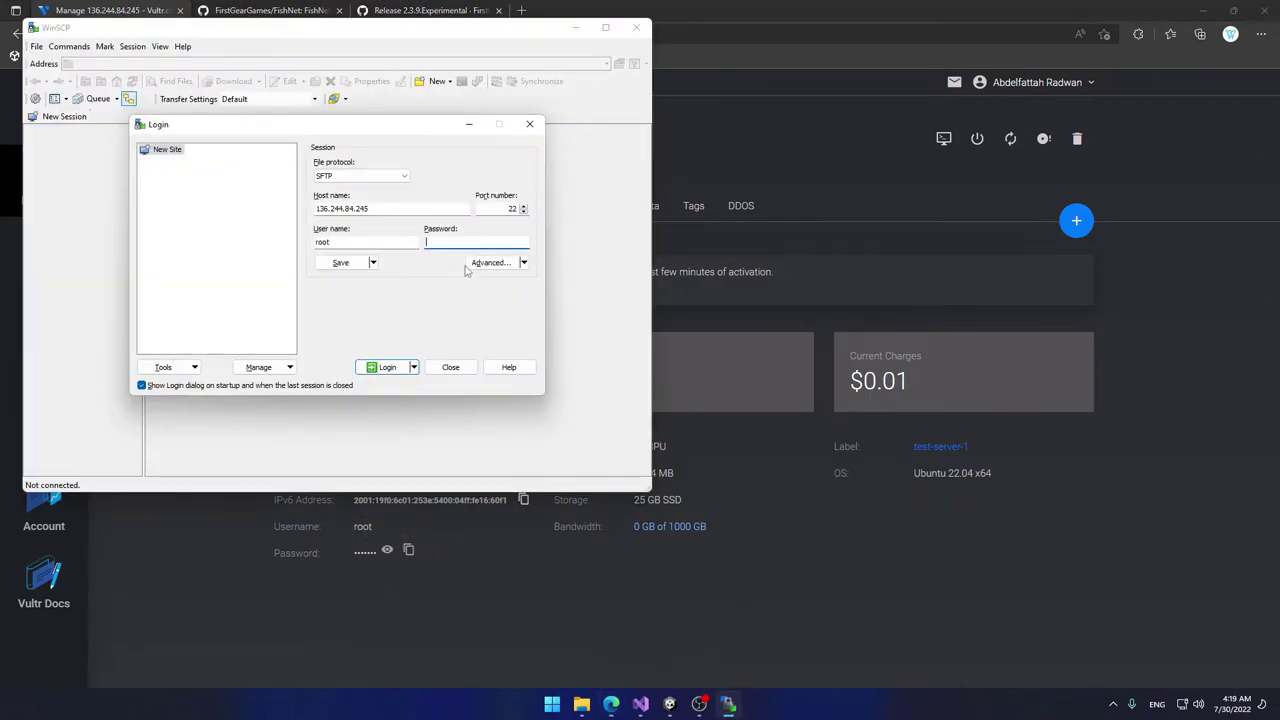
right_click(460, 244)
left_click(470, 297)
left_click(384, 369)
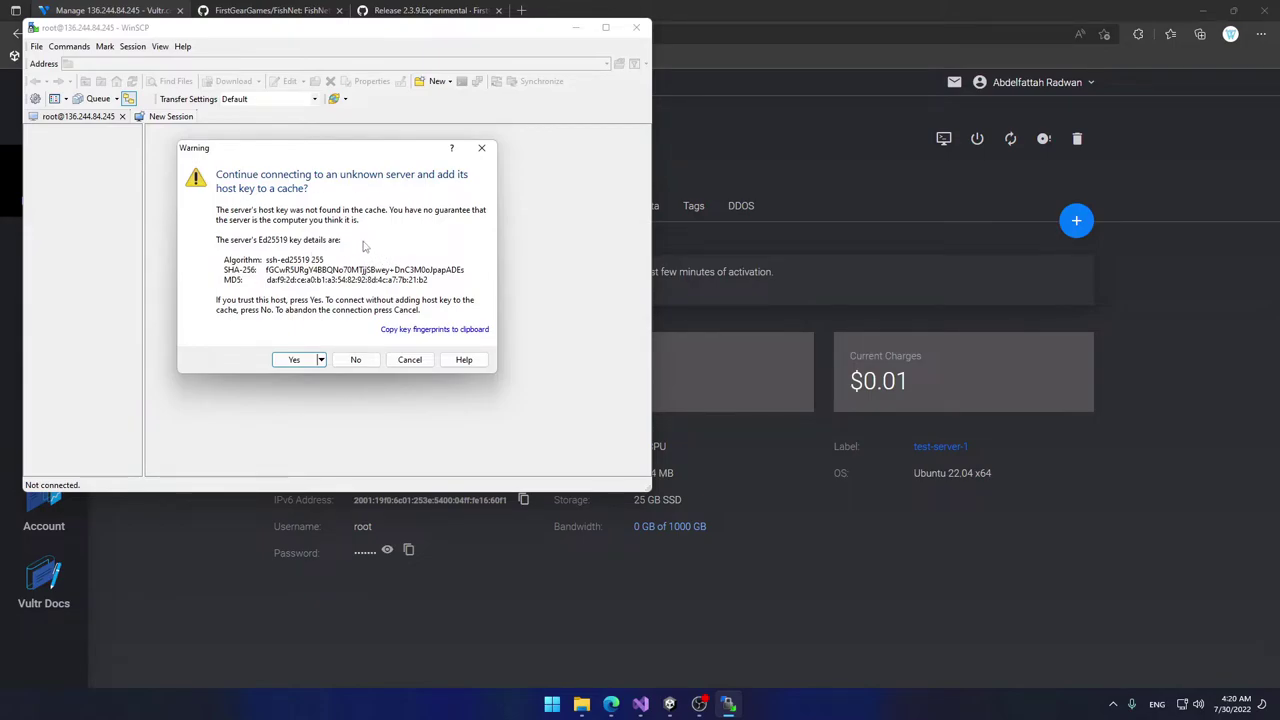
left_click(294, 361)
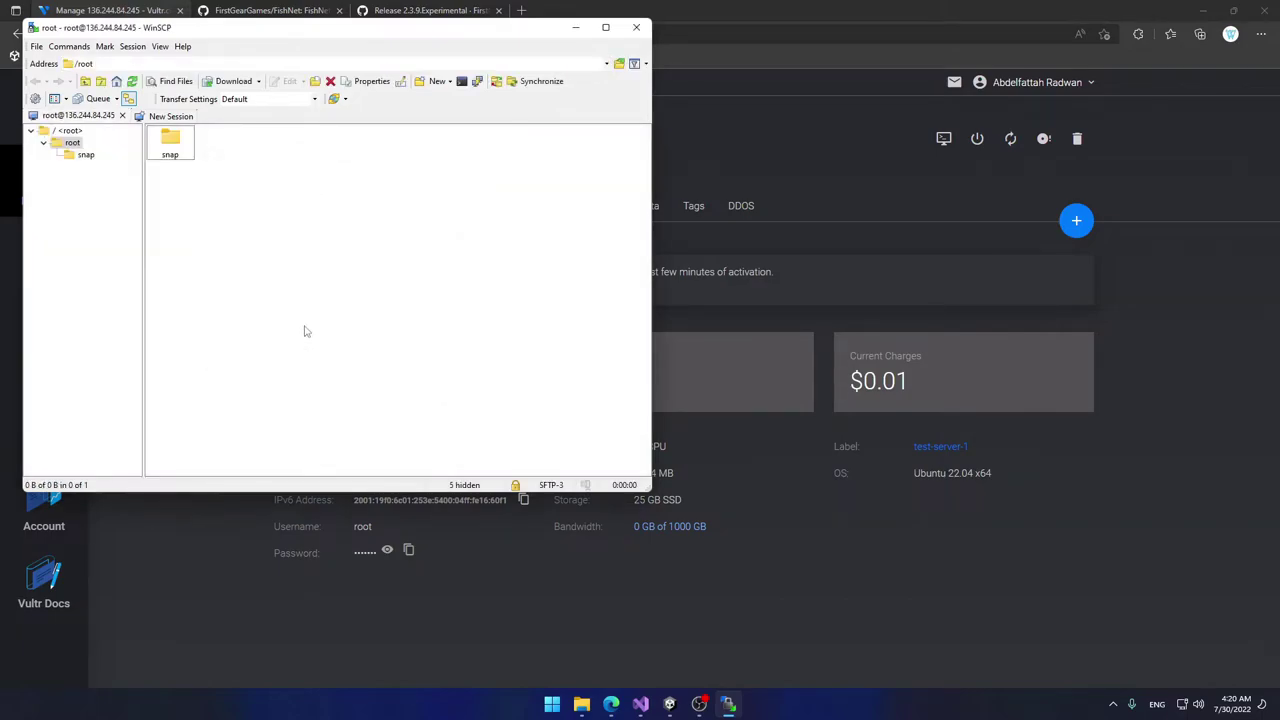
left_click_drag(213, 31, 472, 116)
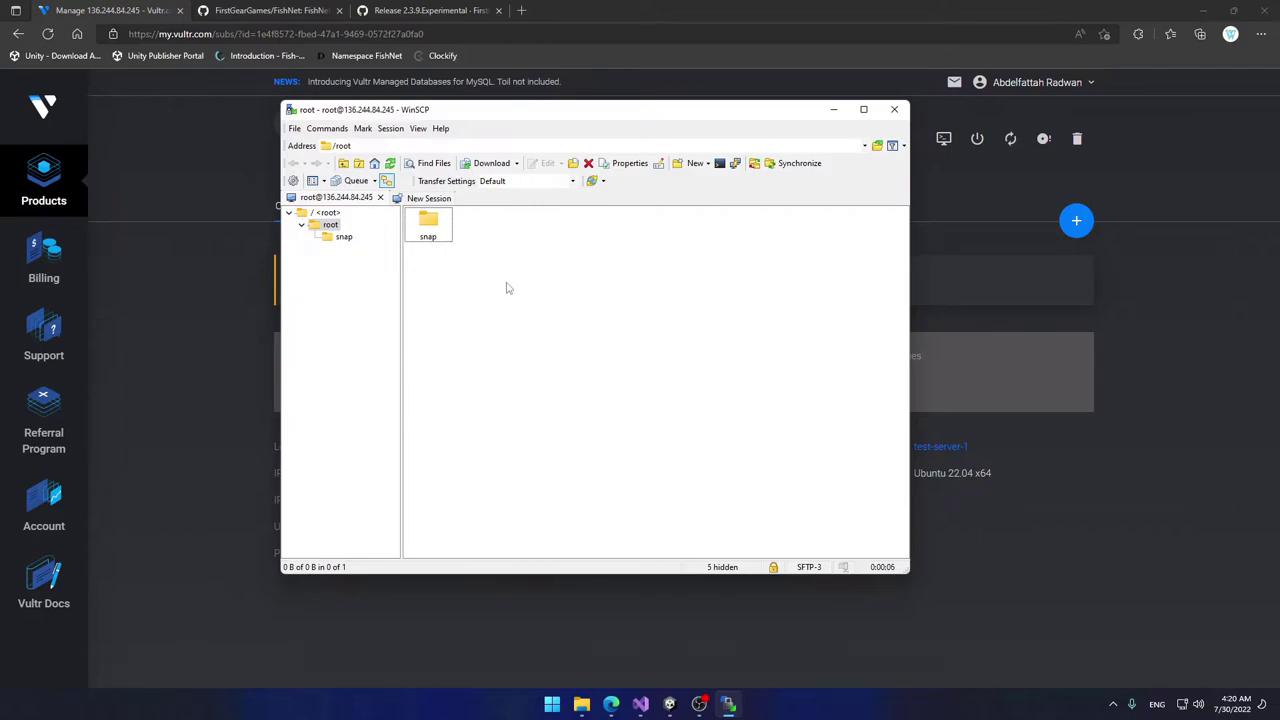
Step: In the noVNC console, create a directory named game_server with mkdir and change into it with cd
mouse_move(612, 704)
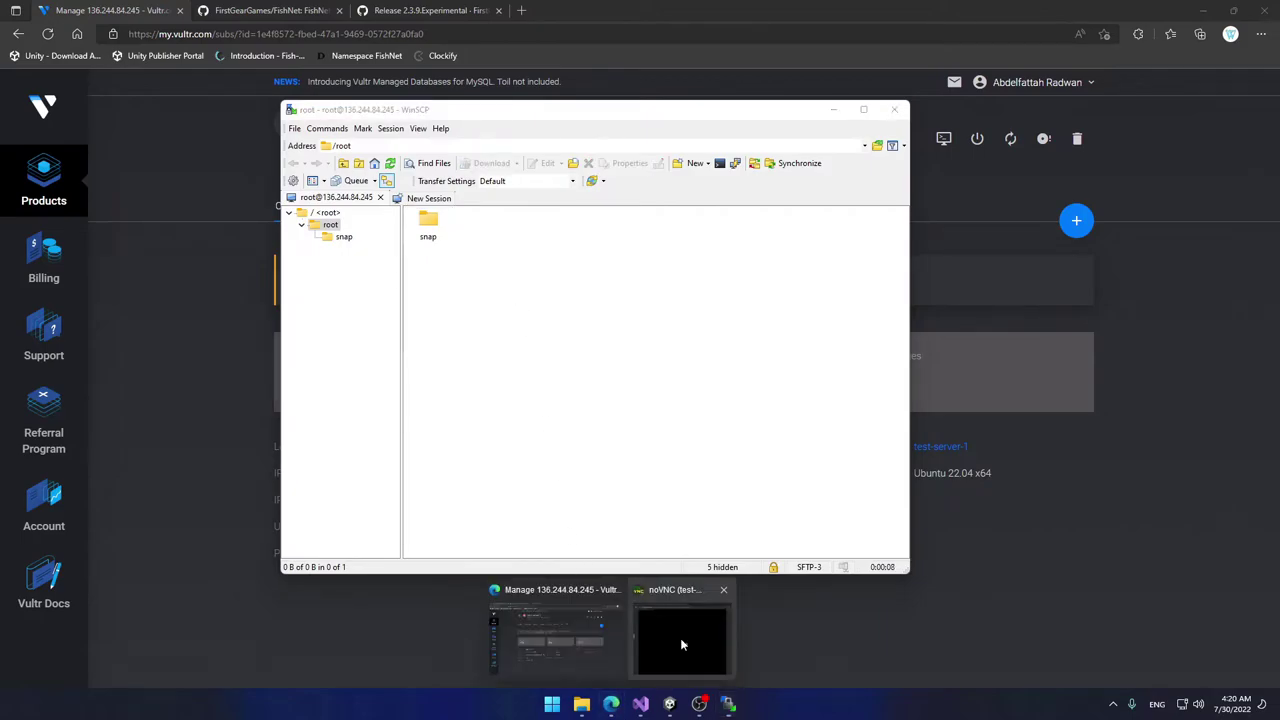
left_click(680, 642)
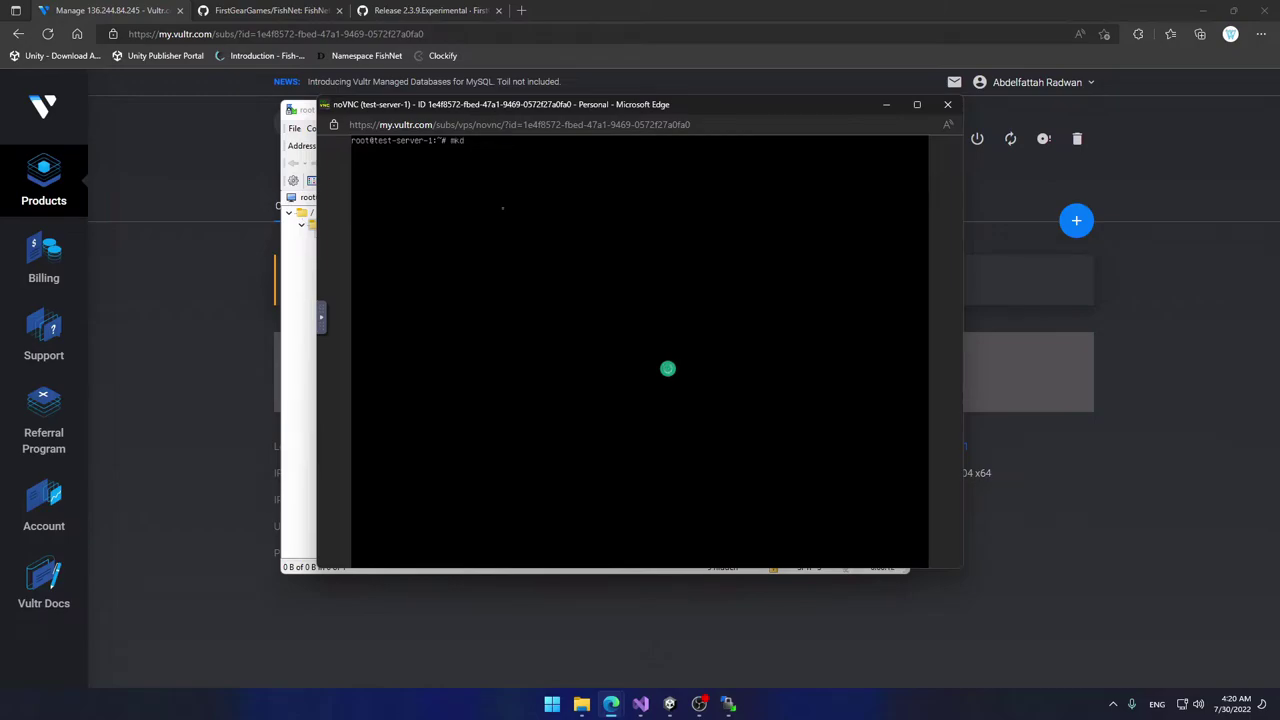
type("mkdir game_server")
key("Return")
type("cd game")
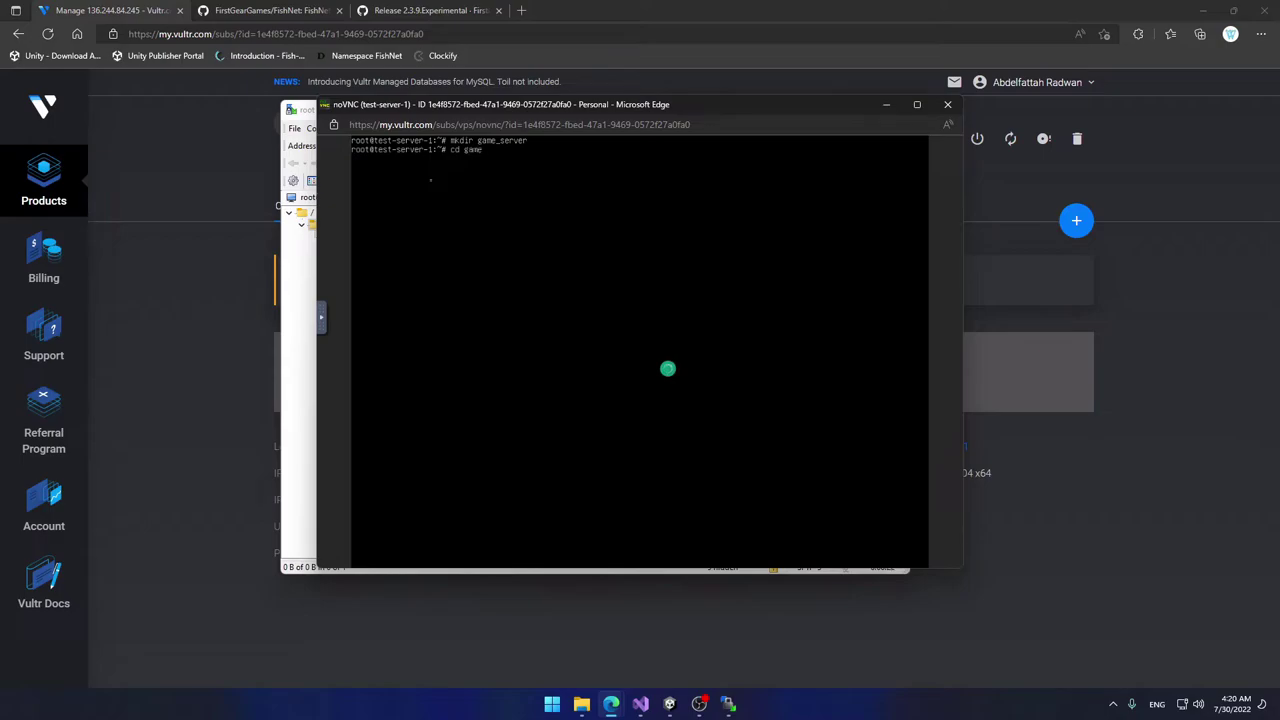
type("_se")
type("rver")
key("Return")
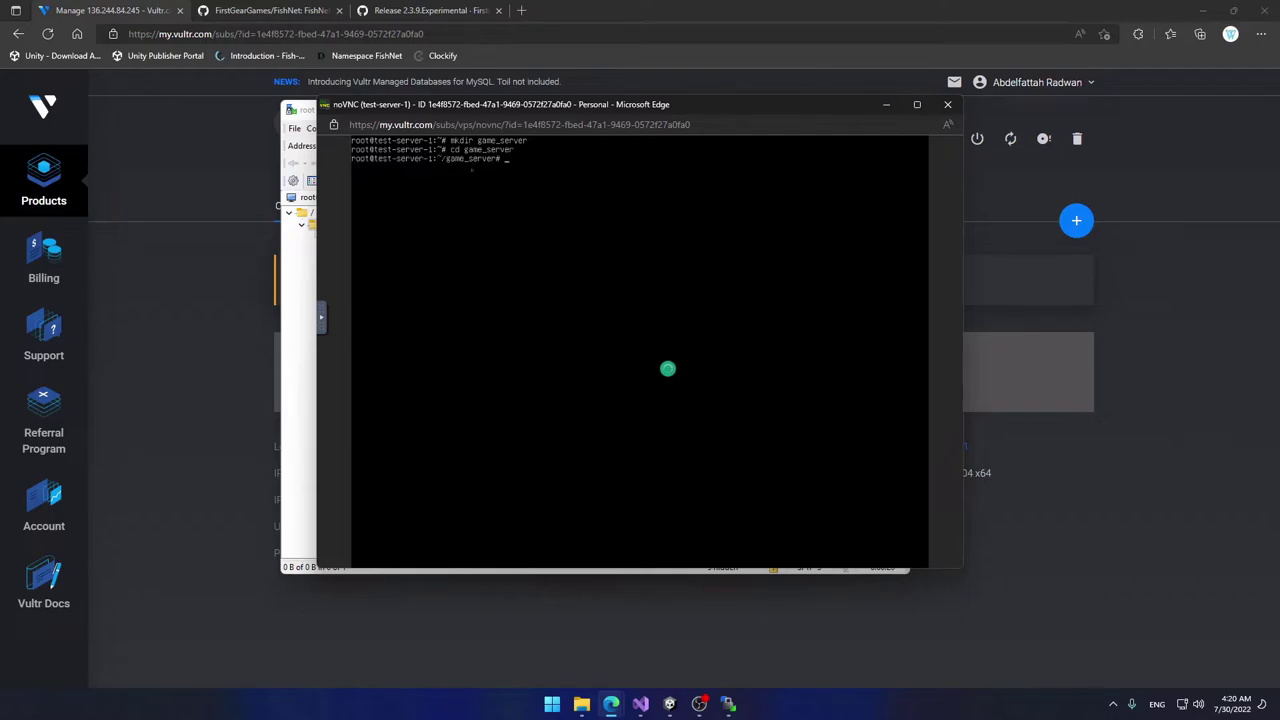
Step: Refresh the remote root directory in WinSCP and open the game_server folder
left_click(301, 268)
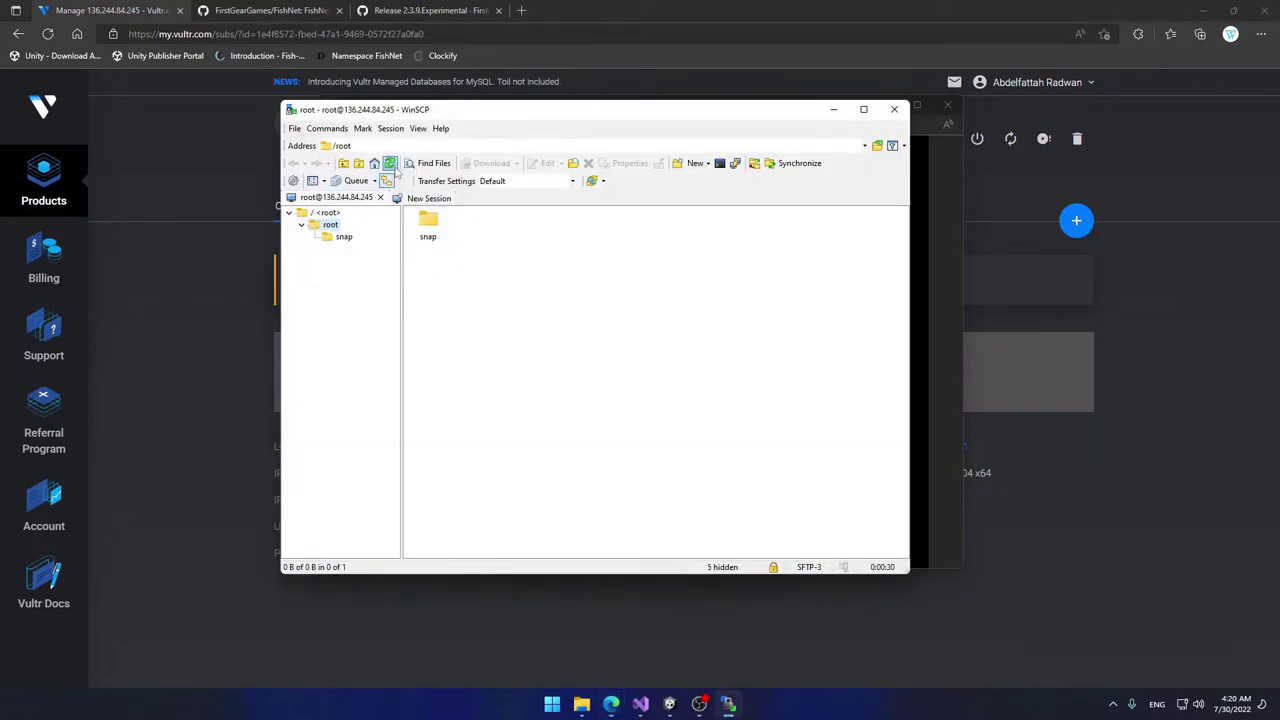
left_click(391, 165)
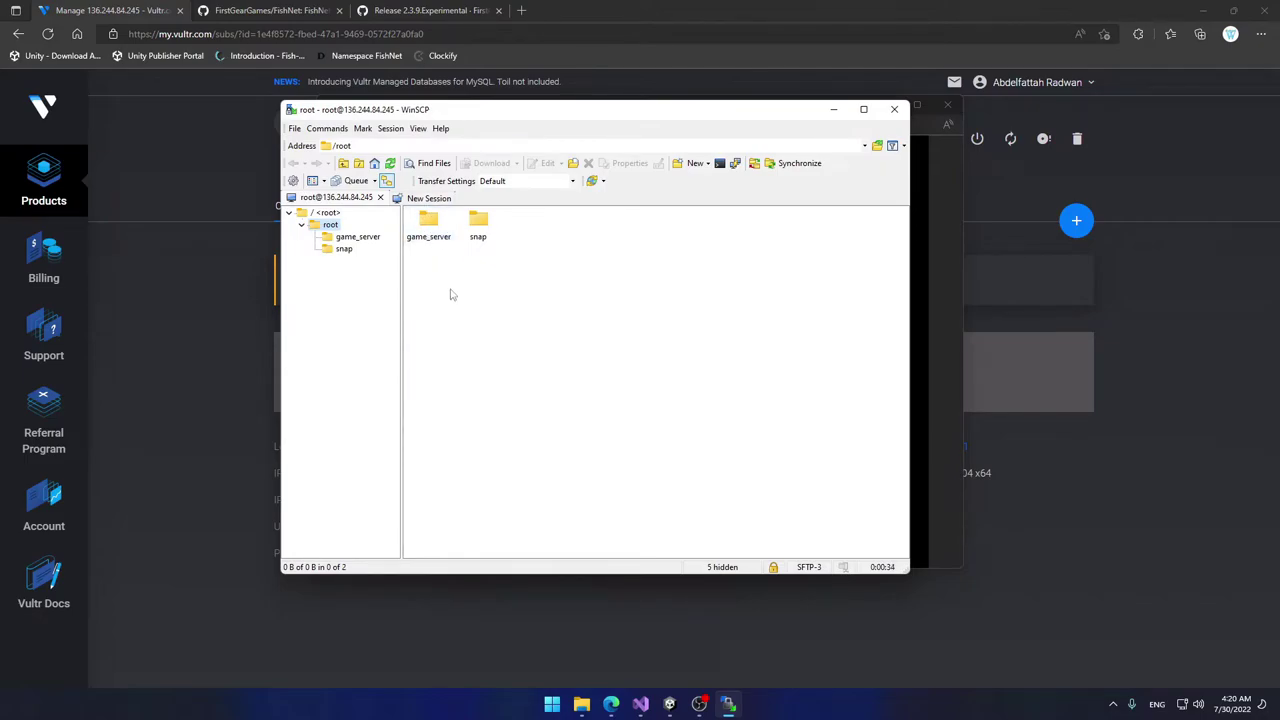
left_click(428, 230)
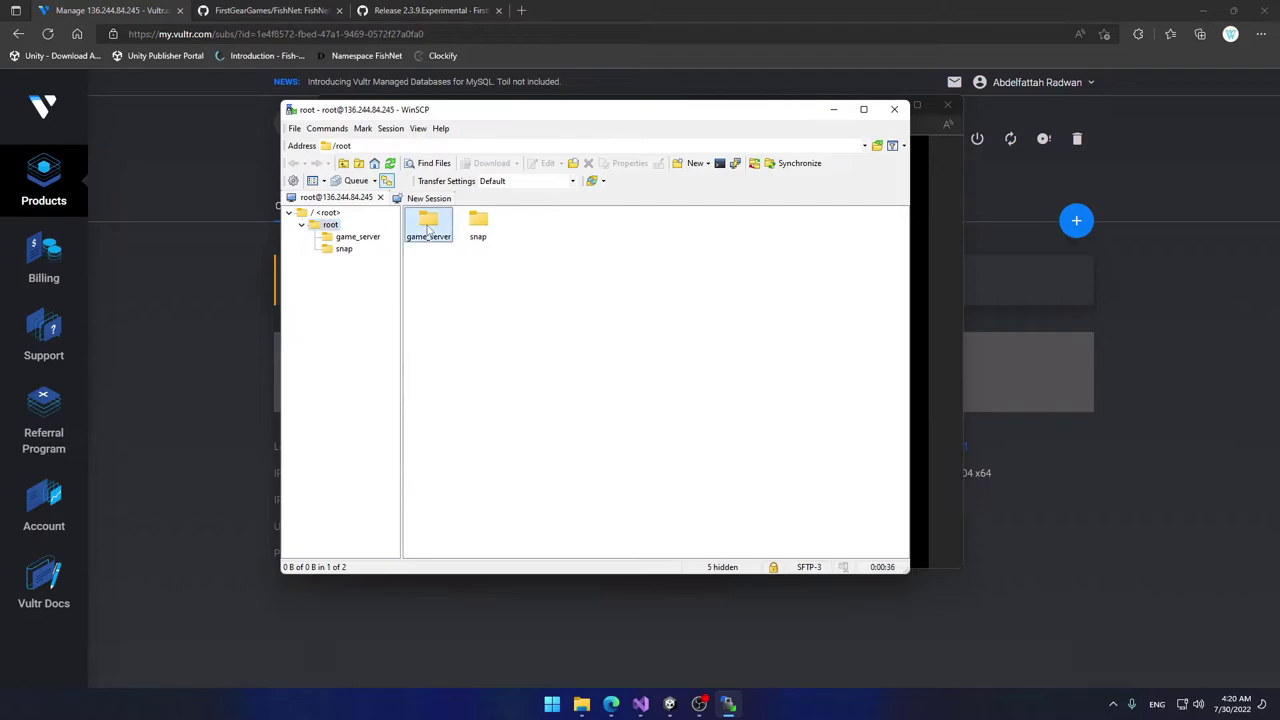
double_click(428, 230)
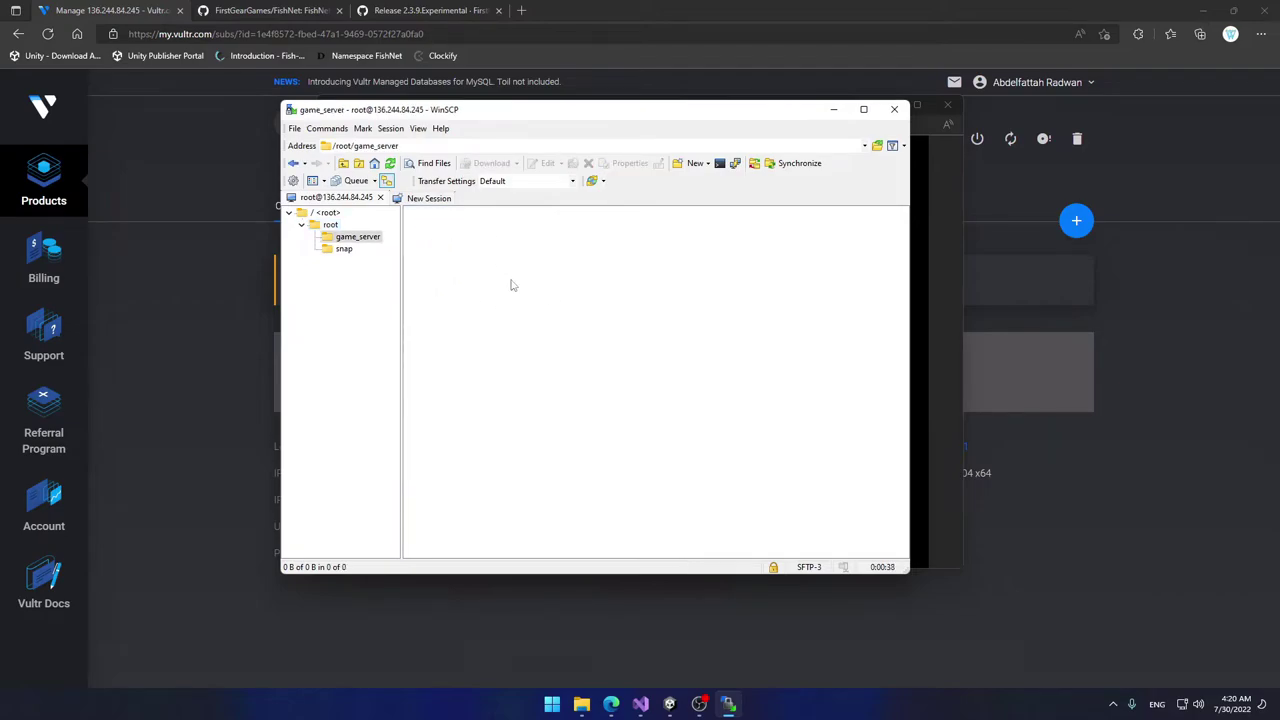
Step: Upload my_game.zip from the local Linux_Server folder to /root/game_server through WinSCP
mouse_move(589, 707)
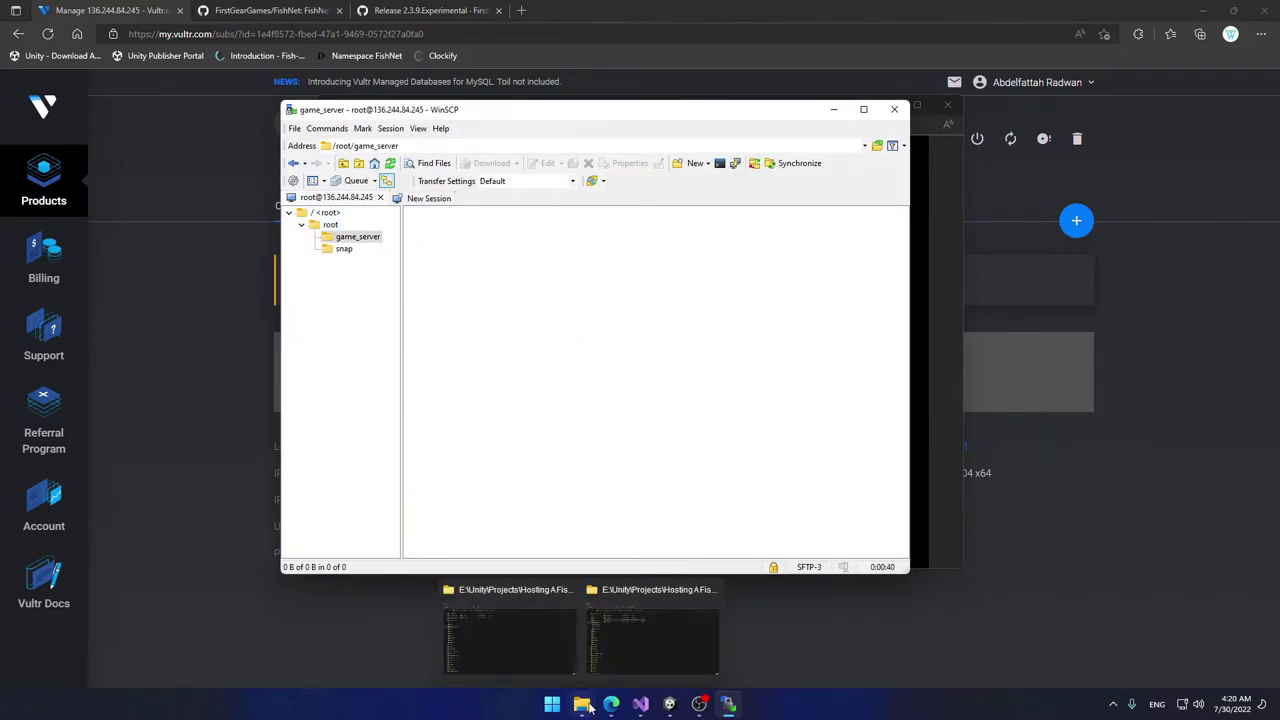
left_click(652, 630)
left_click_drag(183, 162, 528, 306)
key("alt+Tab")
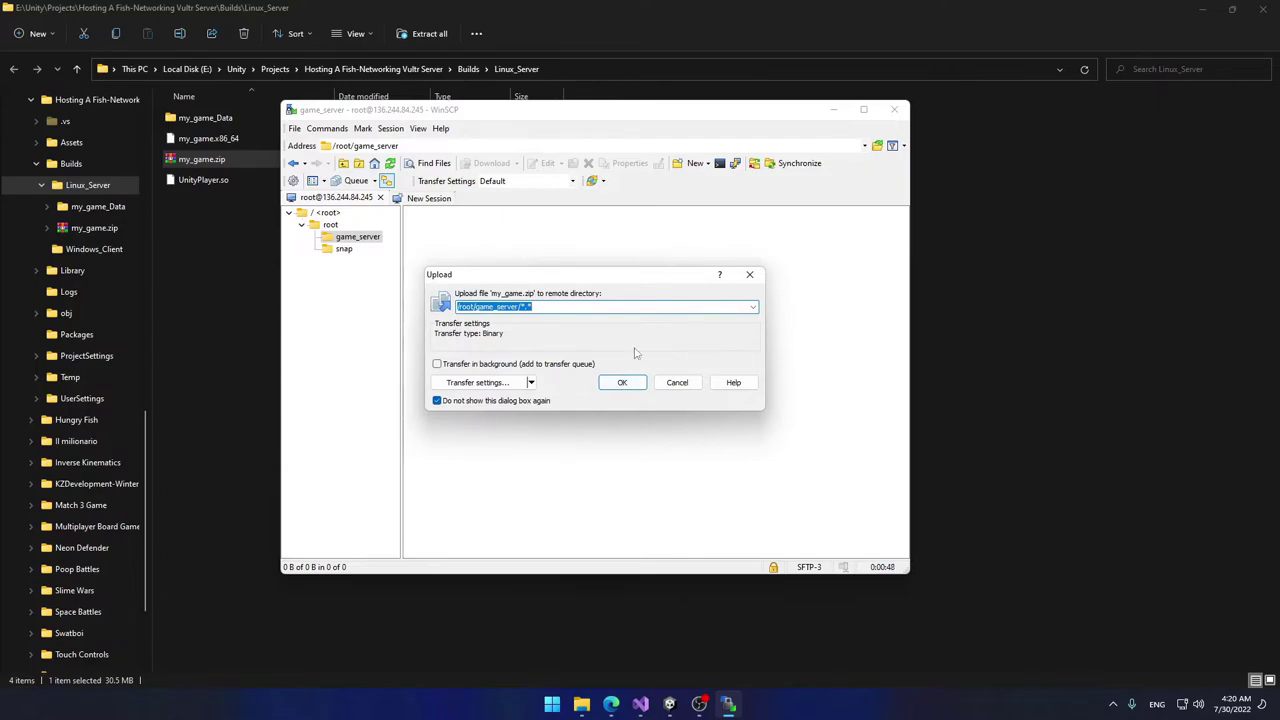
left_click(621, 383)
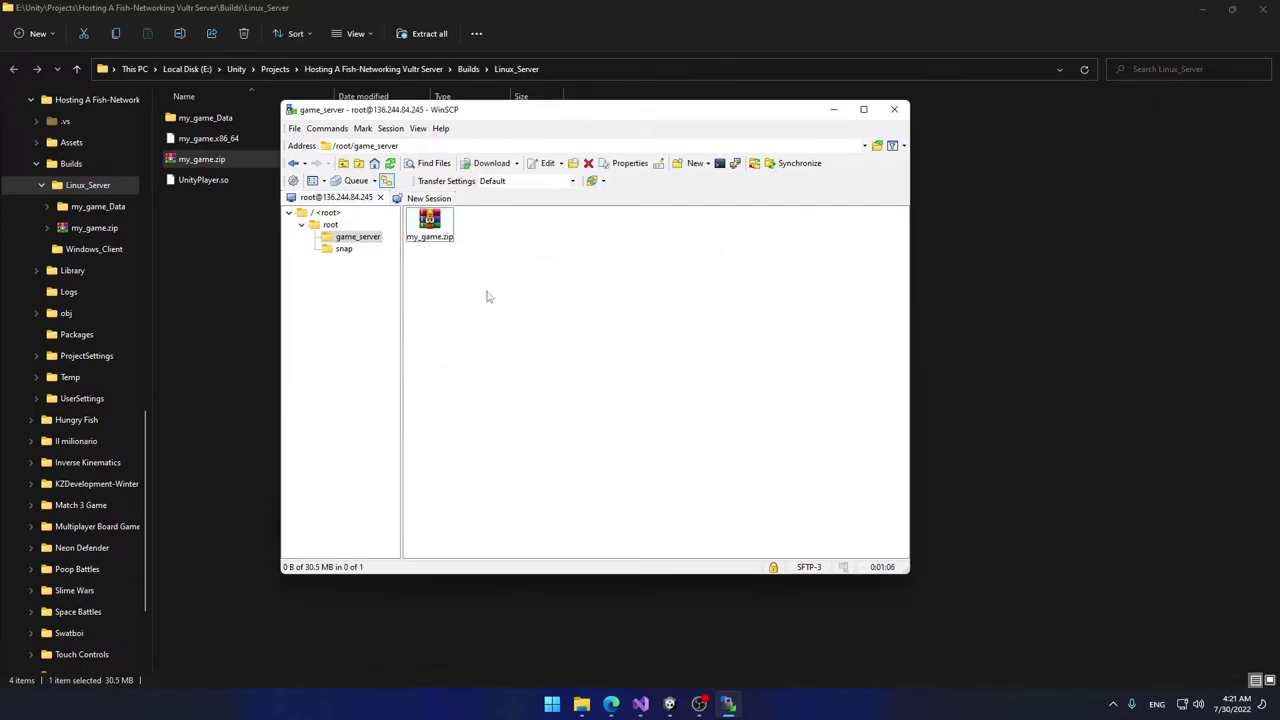
Step: In the noVNC console, list the game_server directory with ls and unzip my_game.zip there, clearing the terminal output
mouse_move(611, 703)
left_click(654, 651)
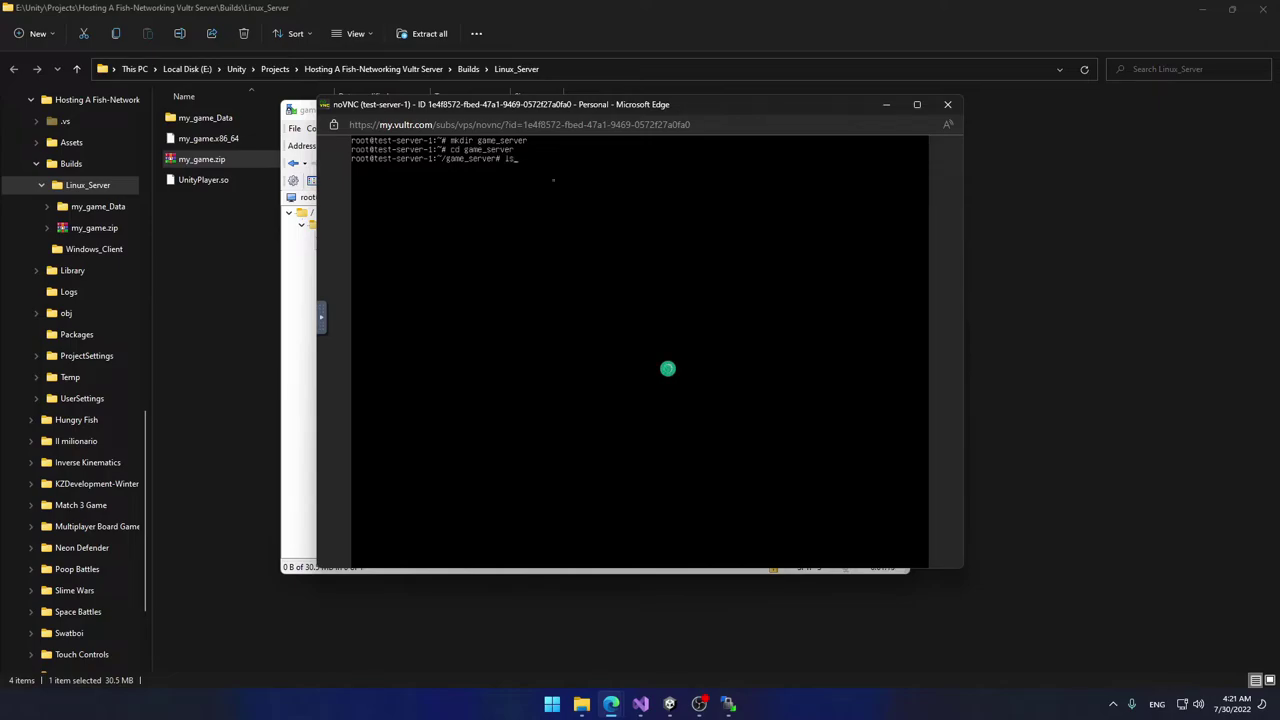
key("Return")
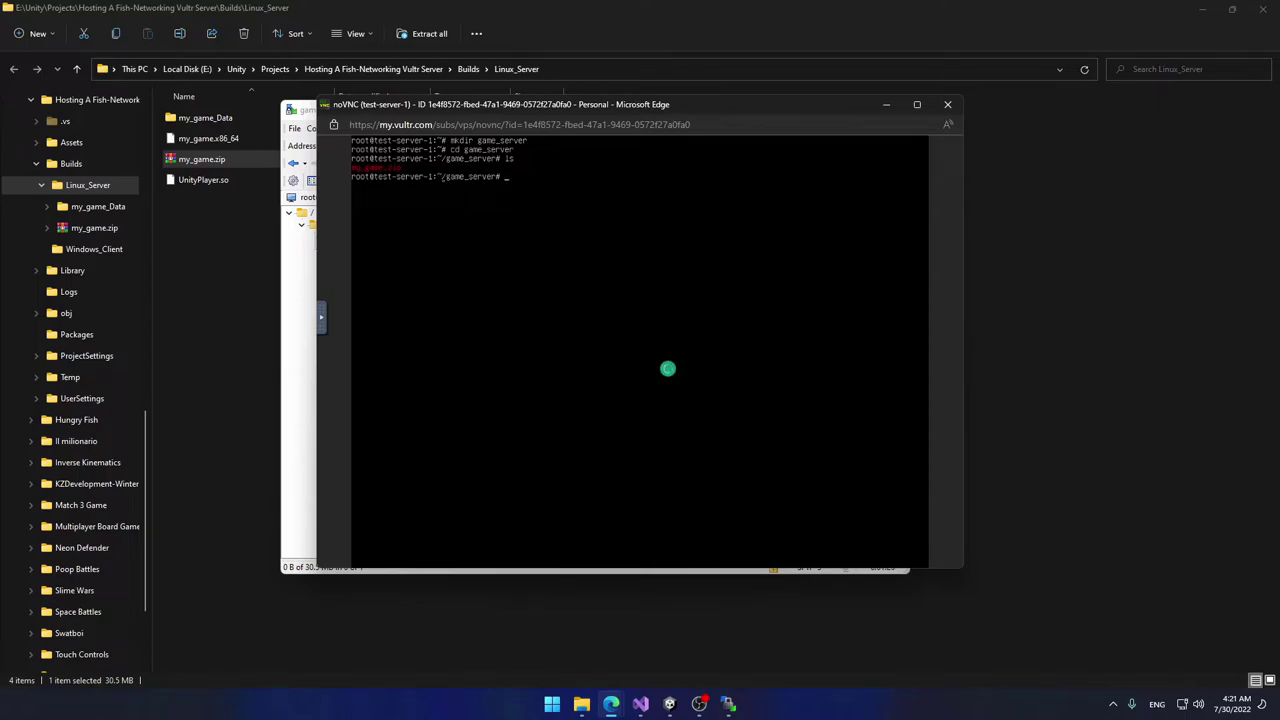
type("ip my_game.zip")
key("Return")
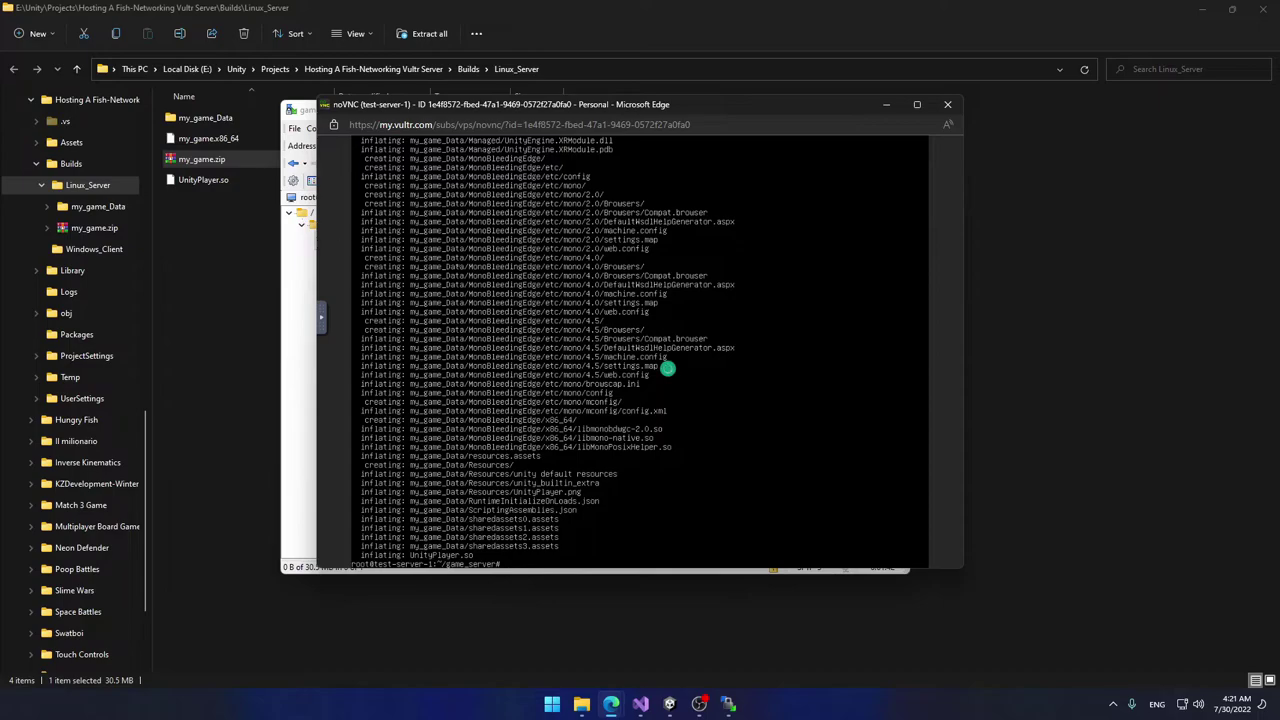
type("clear")
key("Return")
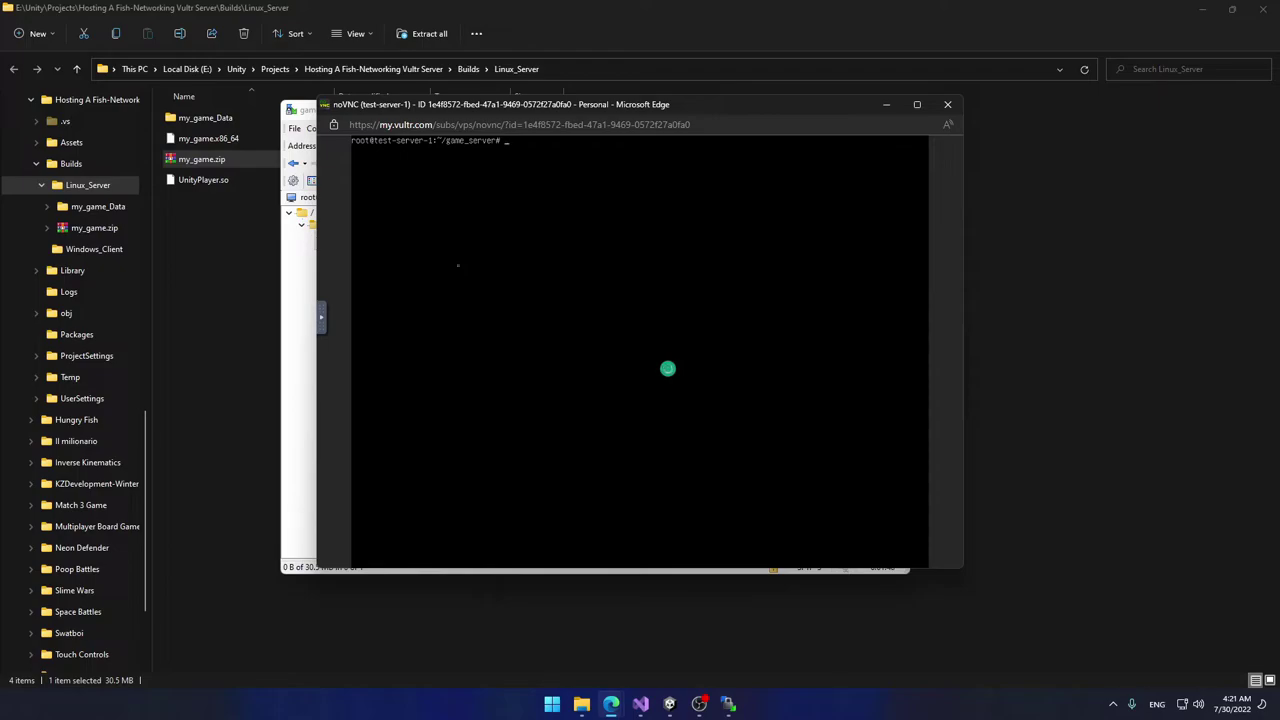
Step: Check the executable's name in the local Linux_Server folder and try to run ./my_game.x86_64 in the noVNC console
left_click(235, 142)
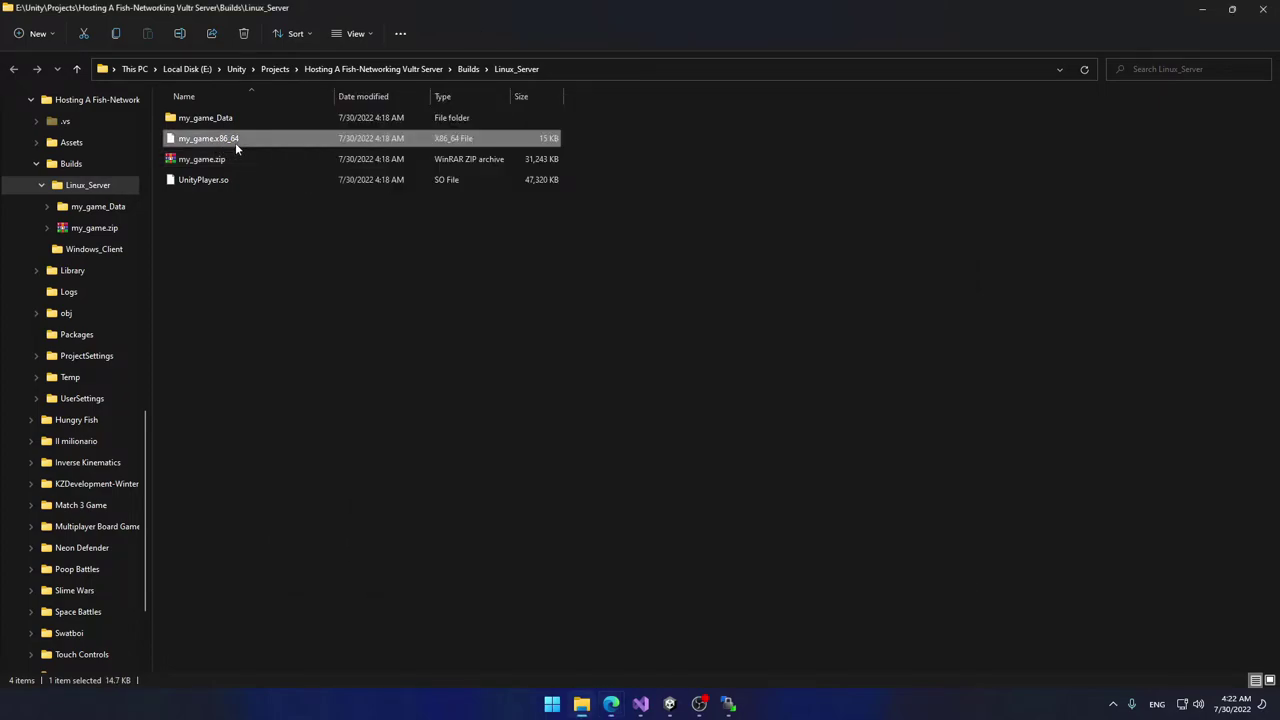
left_click(218, 236)
left_click_drag(350, 138, 160, 152)
left_click(430, 370)
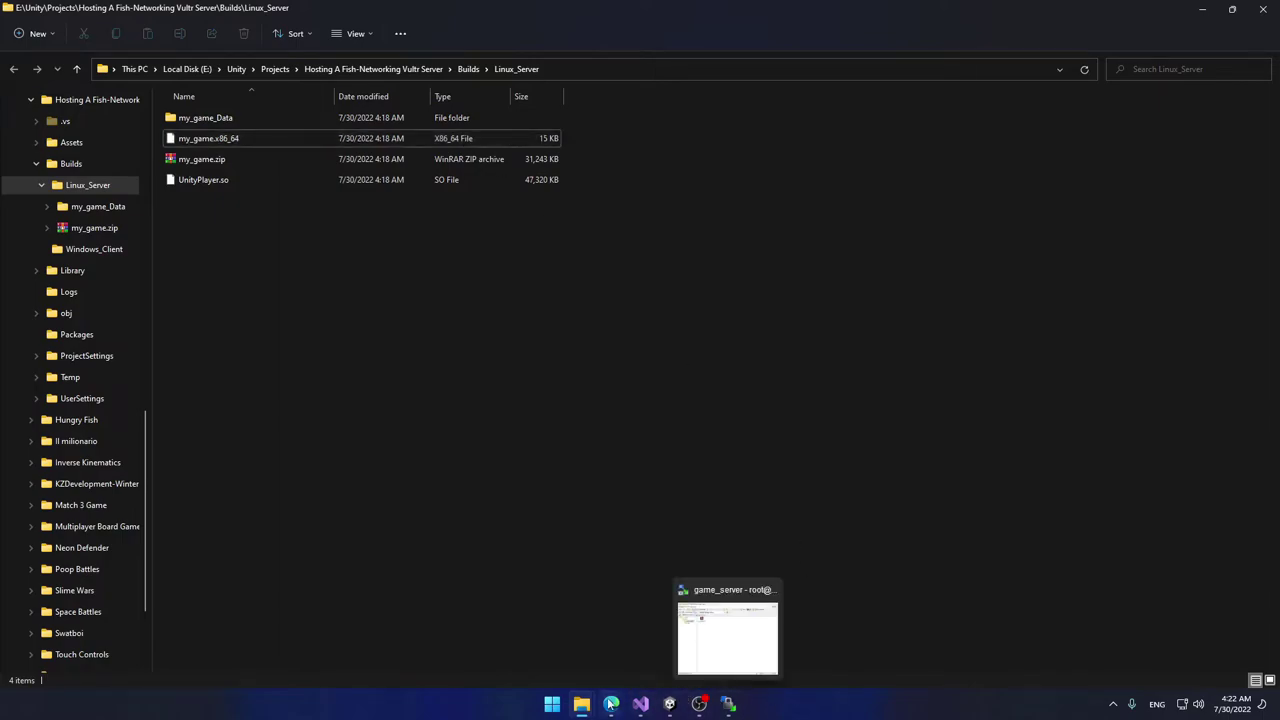
mouse_move(581, 703)
left_click(686, 651)
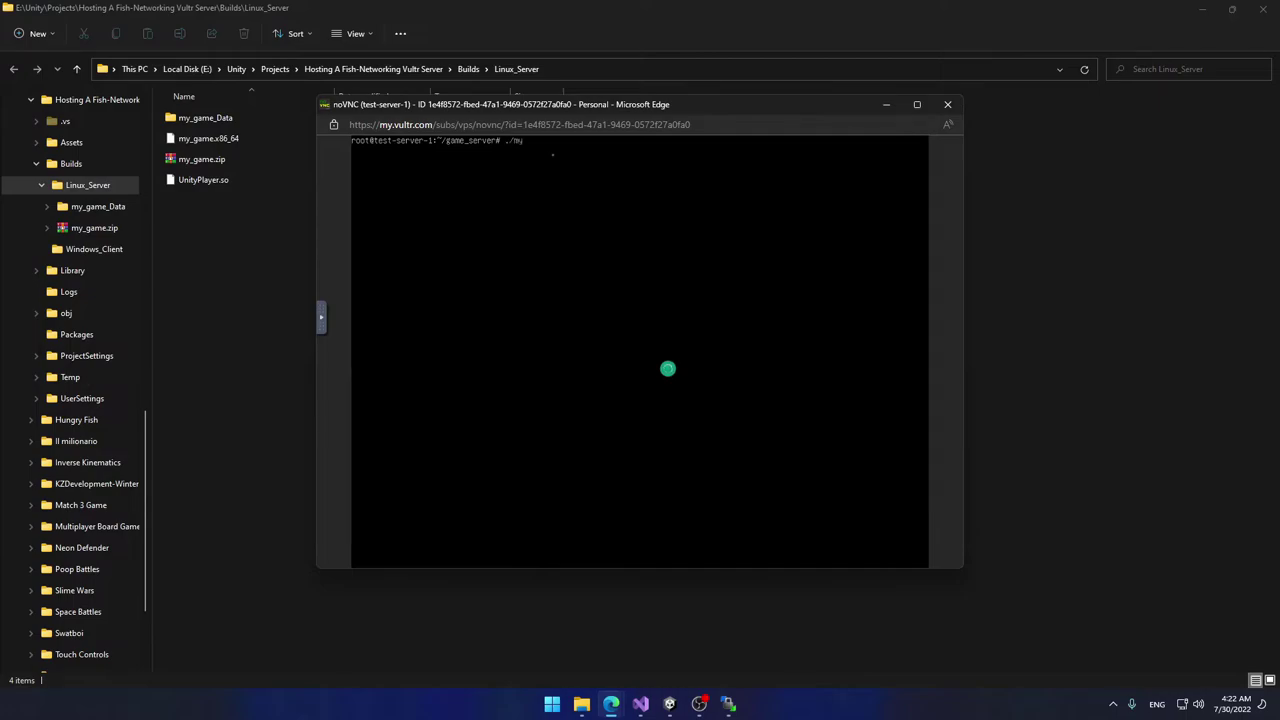
type("./my_game.x86_64")
key("Return")
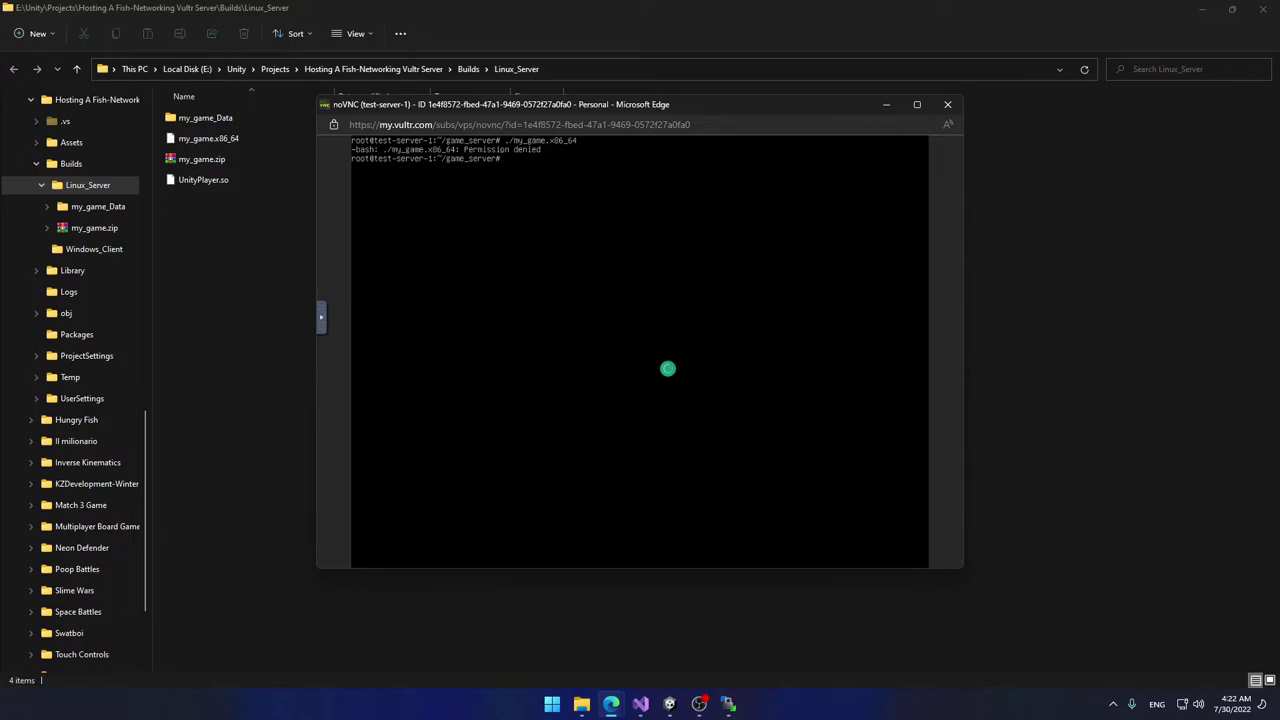
Step: Make the server build executable by running chmod +x my_game.x86_64
type("chmod")
type("+x my_game.x86_64")
key("Return")
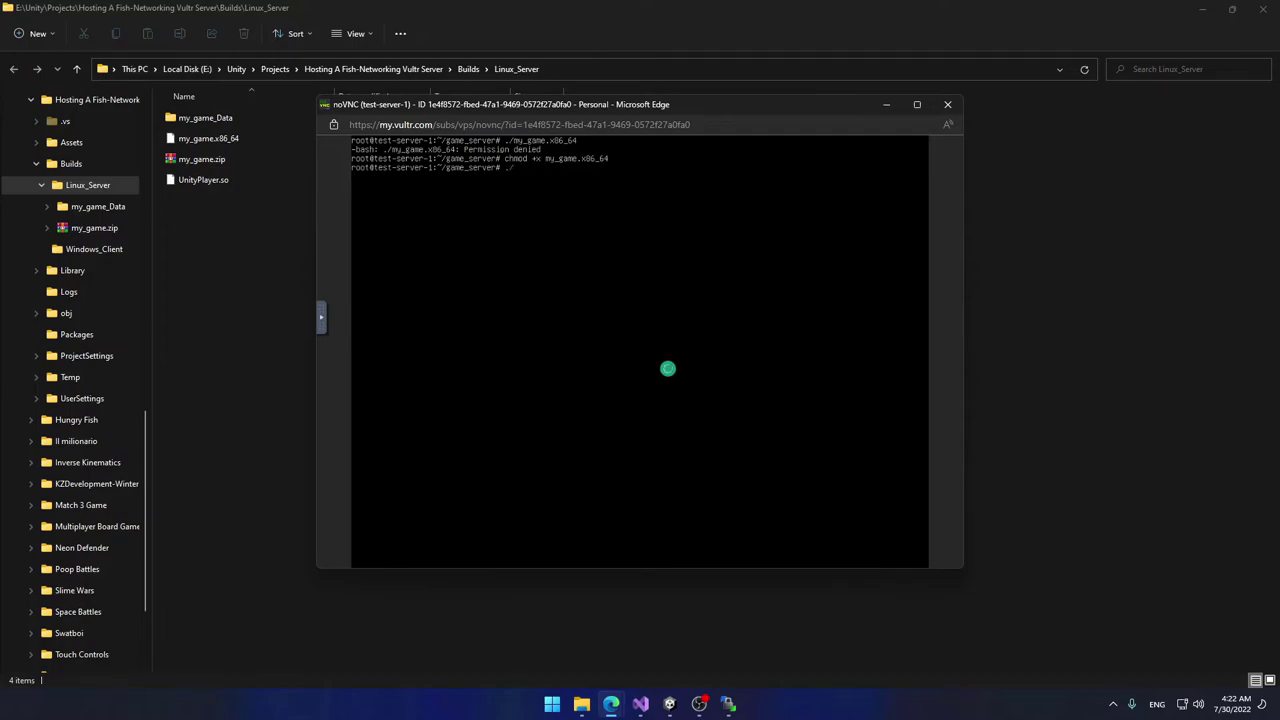
Step: Start the dedicated server by running ./my_game.x86_64 in the noVNC console
key("BackSpace")
type("my_game.x86_64")
key("Return")
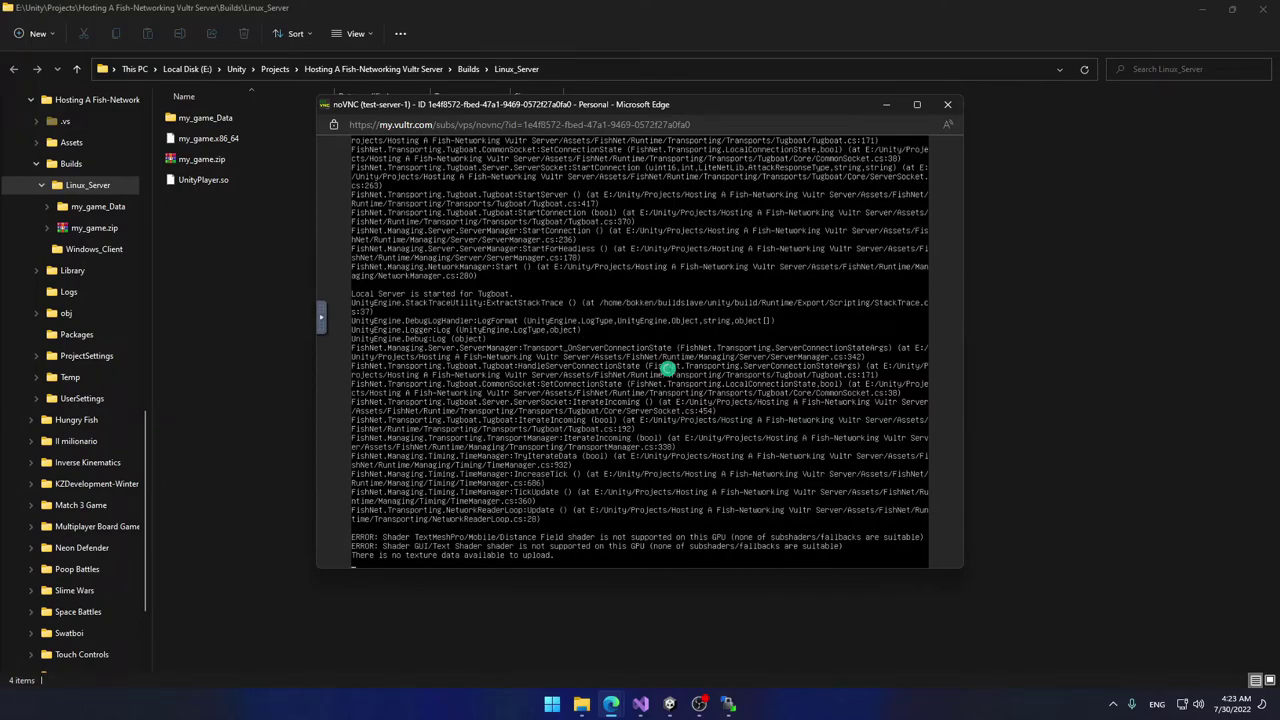
Step: Copy the IP address of test-server-1 from its Vultr overview page
mouse_move(611, 704)
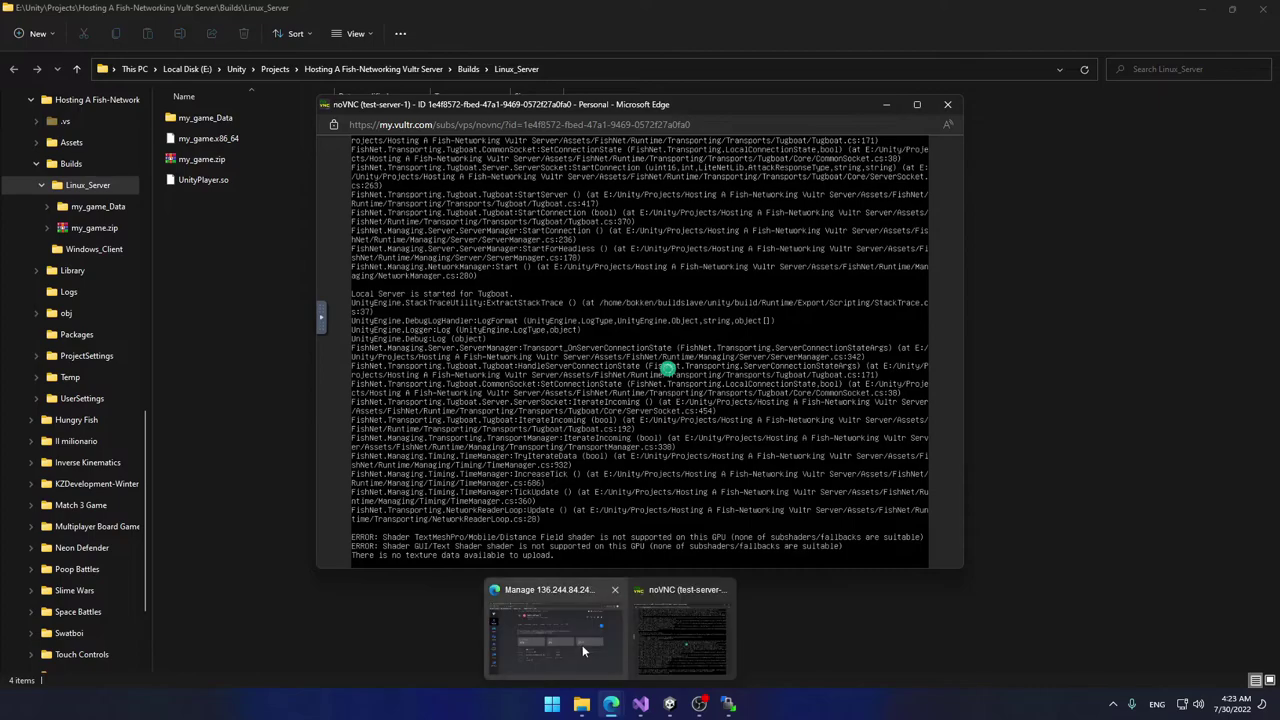
left_click(580, 643)
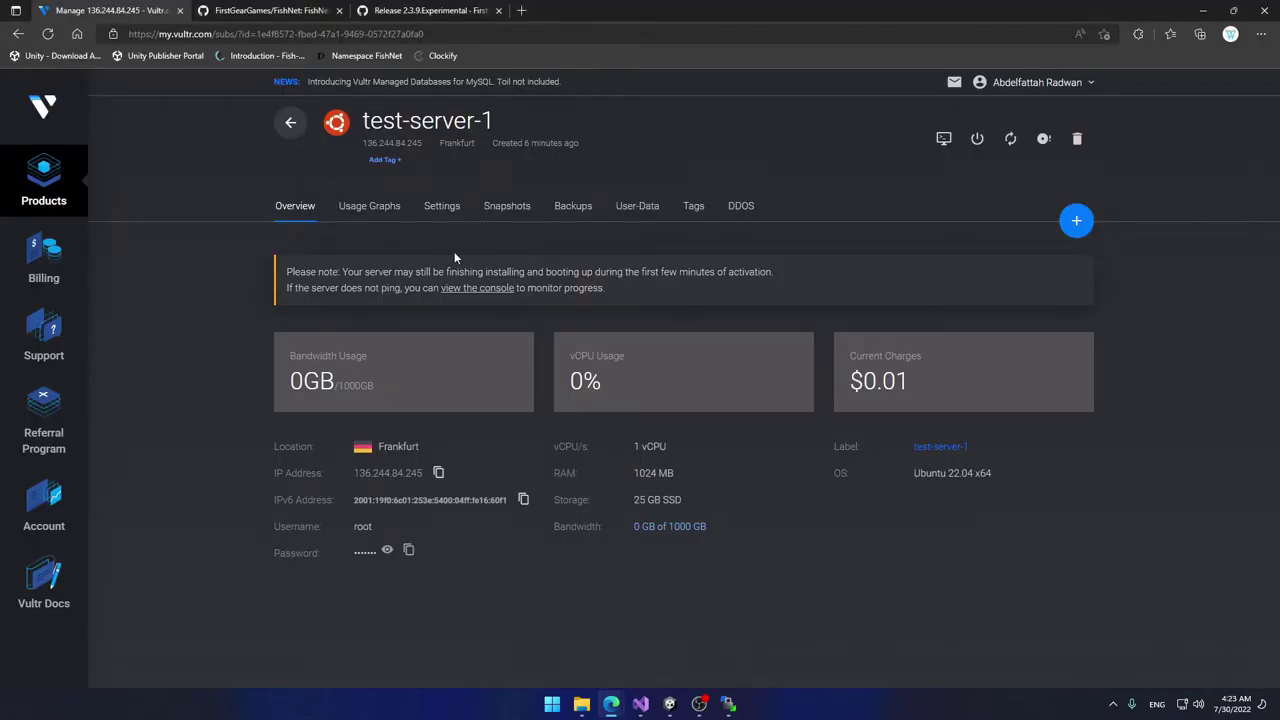
left_click(440, 474)
Step: In Unity, close Build Settings, set Tugboat's Client Address on Scene_1_Client's Network_Manager to 136.244.84.245 and save the scene
mouse_move(669, 704)
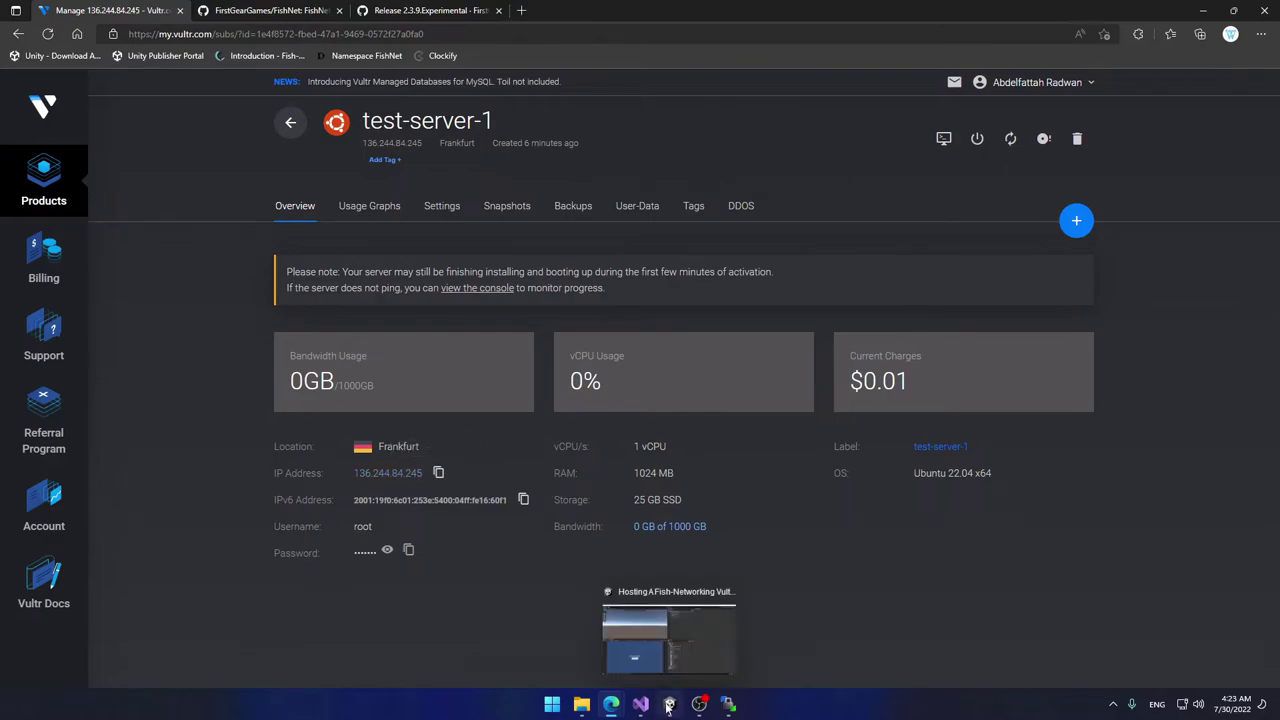
left_click(668, 635)
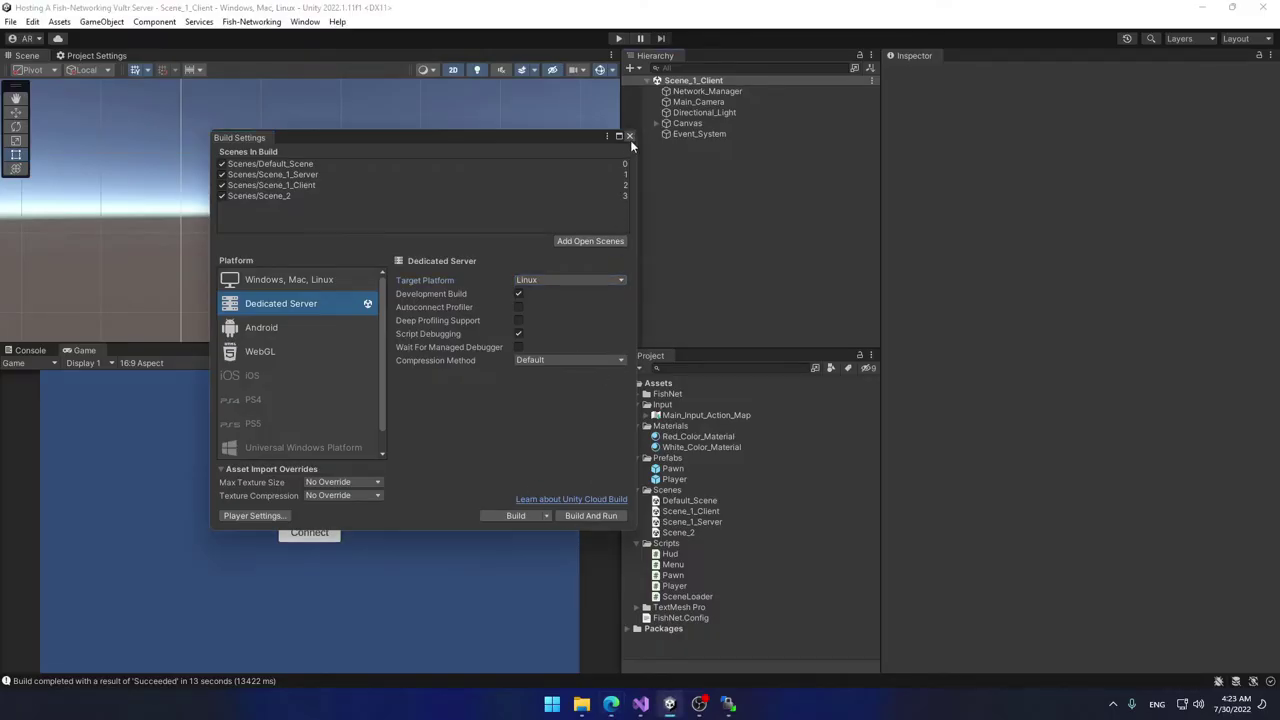
left_click(629, 136)
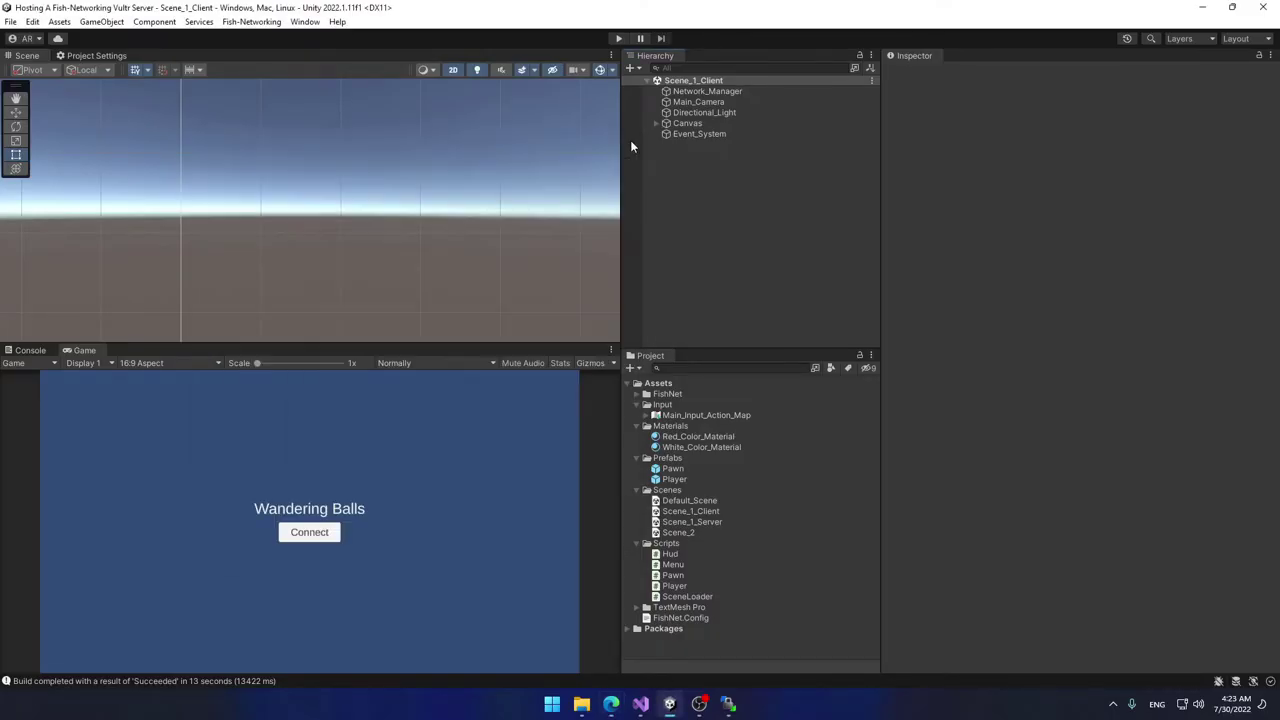
left_click(691, 513)
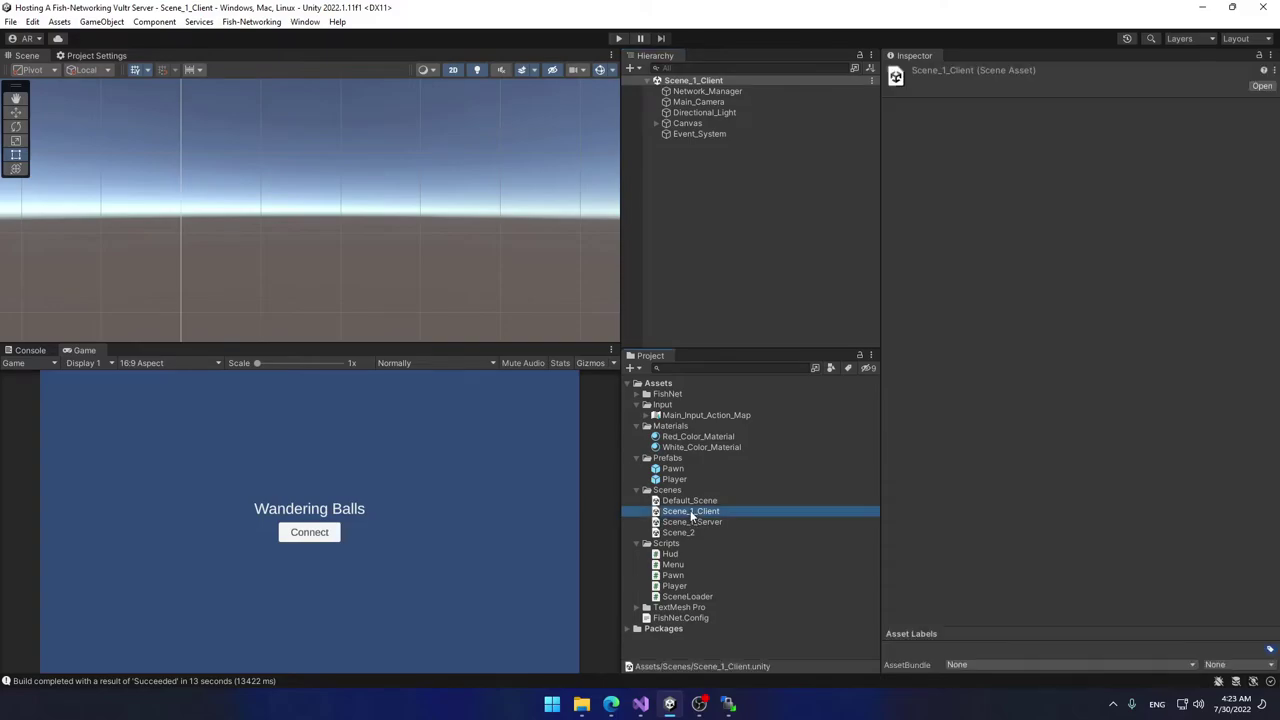
left_click(676, 92)
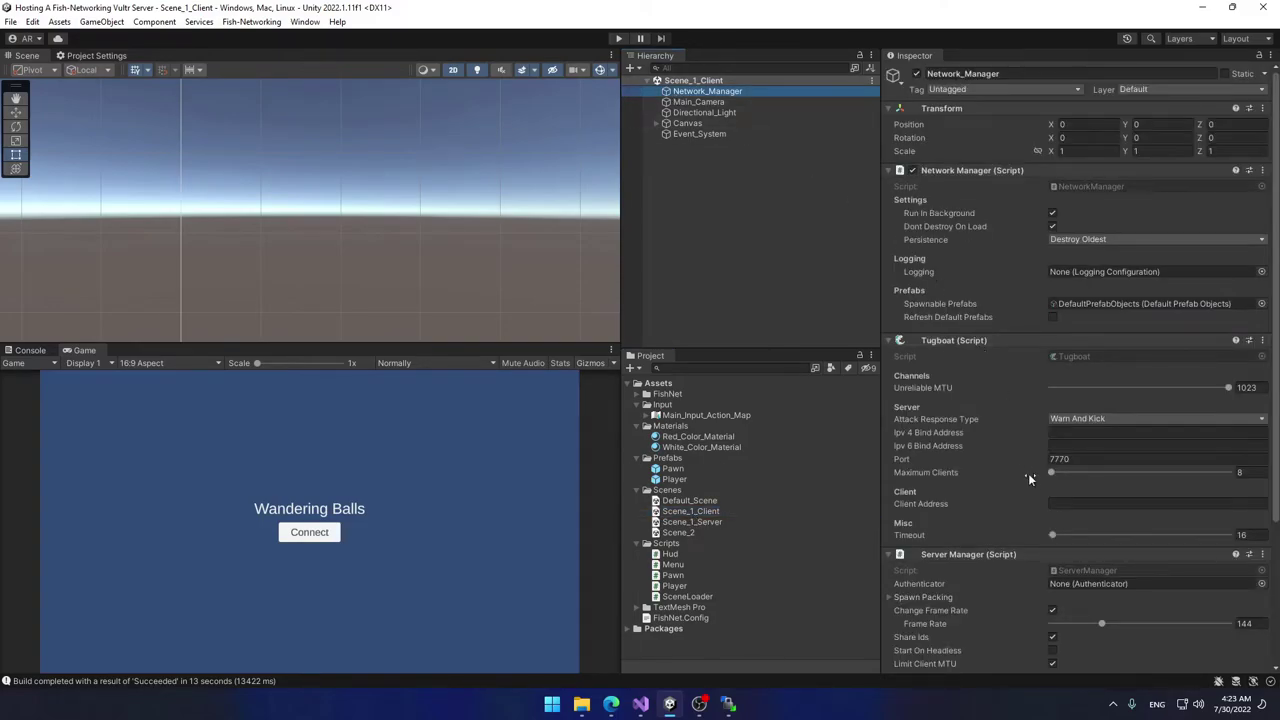
left_click(1100, 503)
key("ctrl+v")
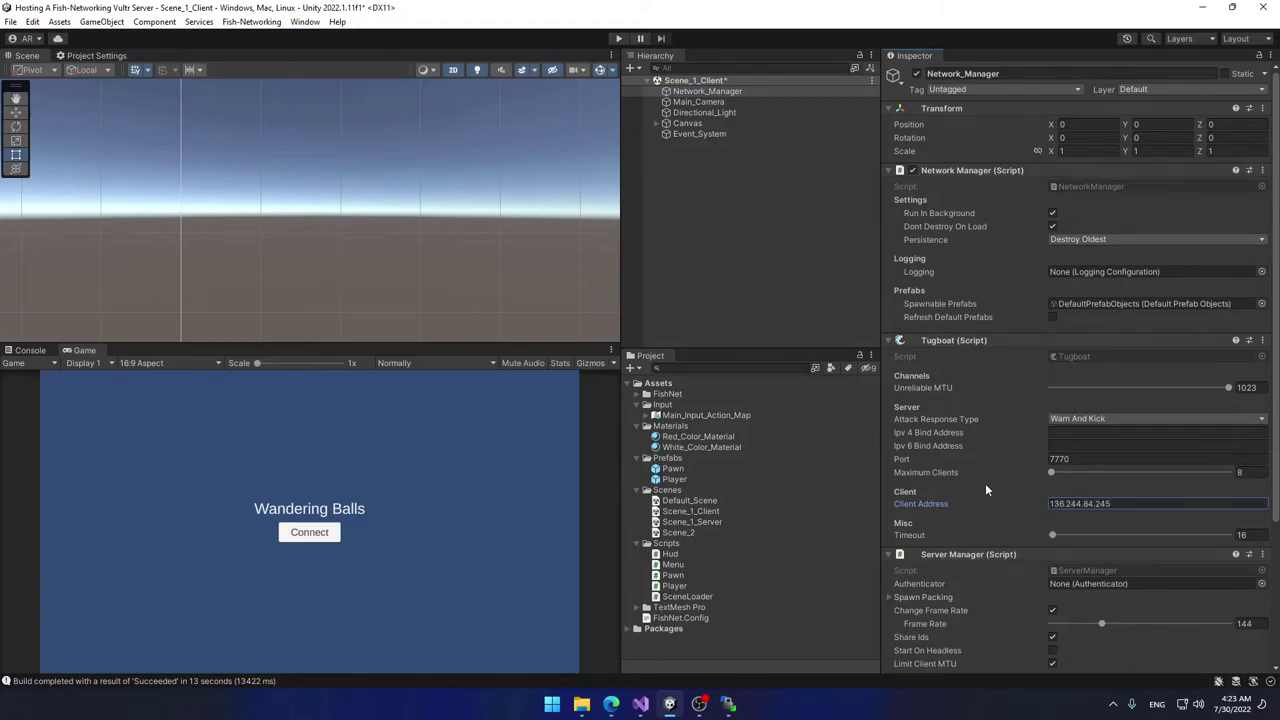
key("ctrl+s")
Step: Enter play mode, try to connect to the server, read the disconnect reason in the log, clear the log and return to the game view
left_click(618, 40)
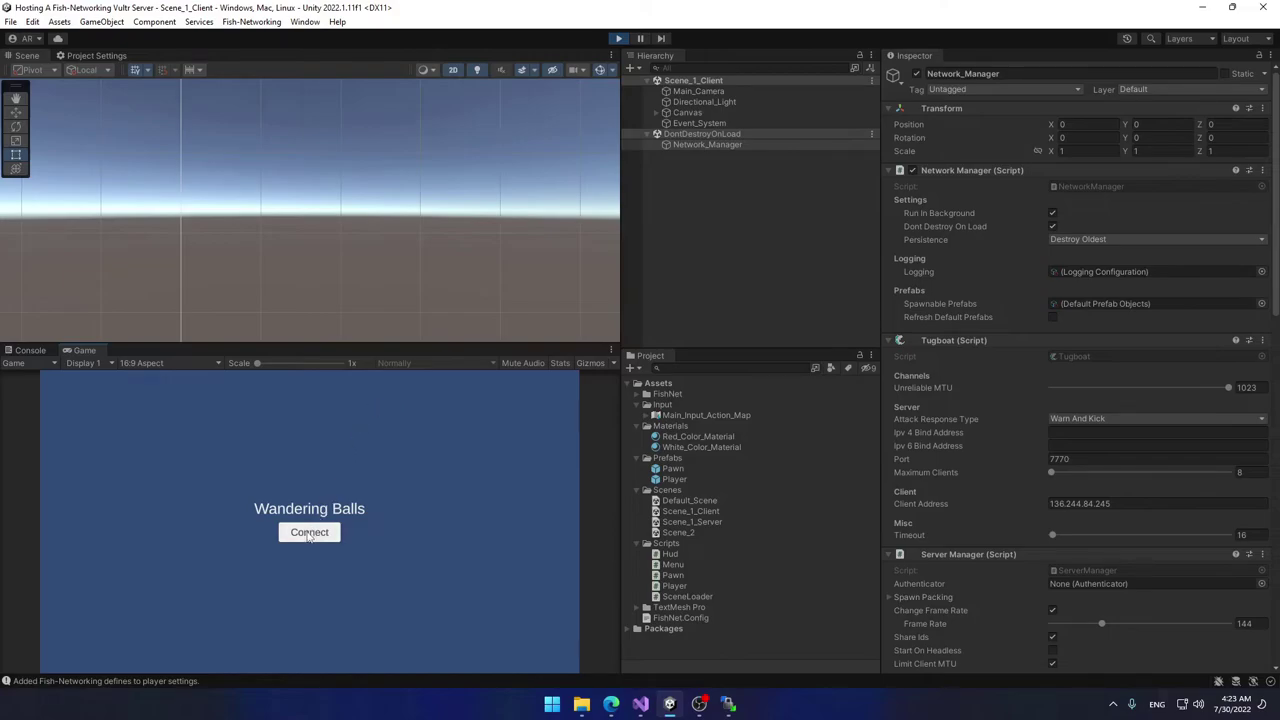
left_click(309, 534)
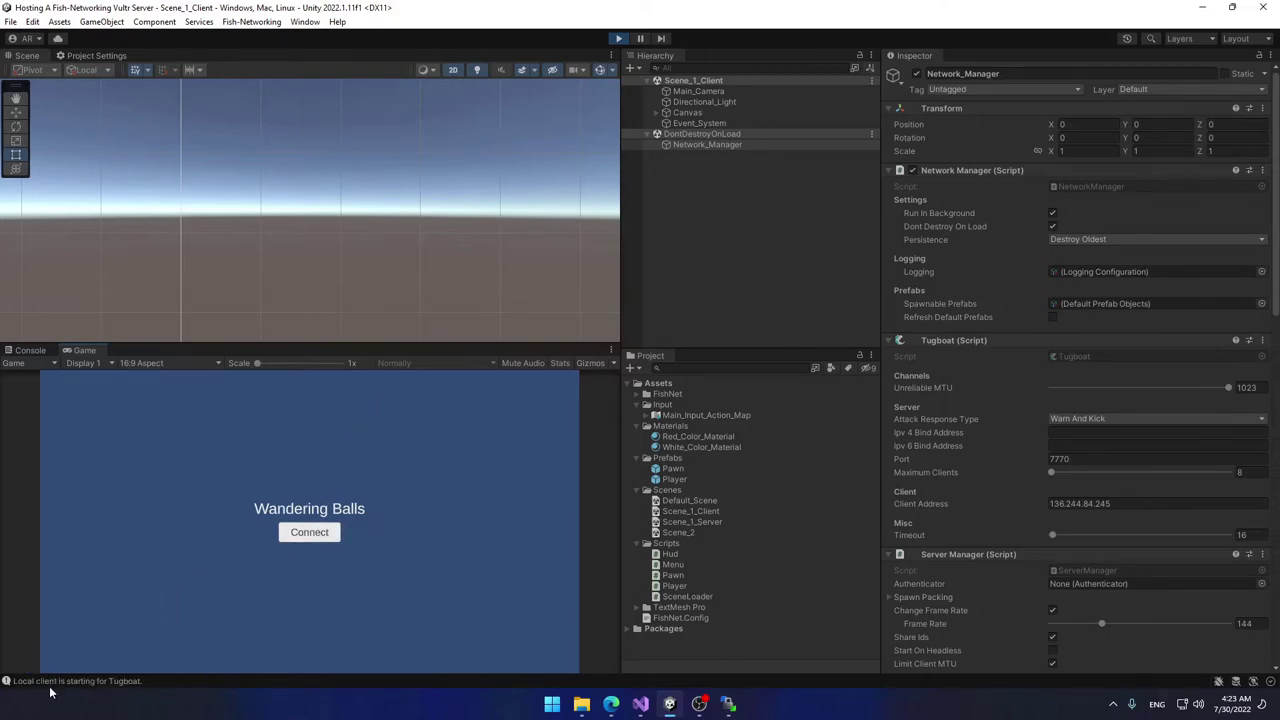
left_click(22, 350)
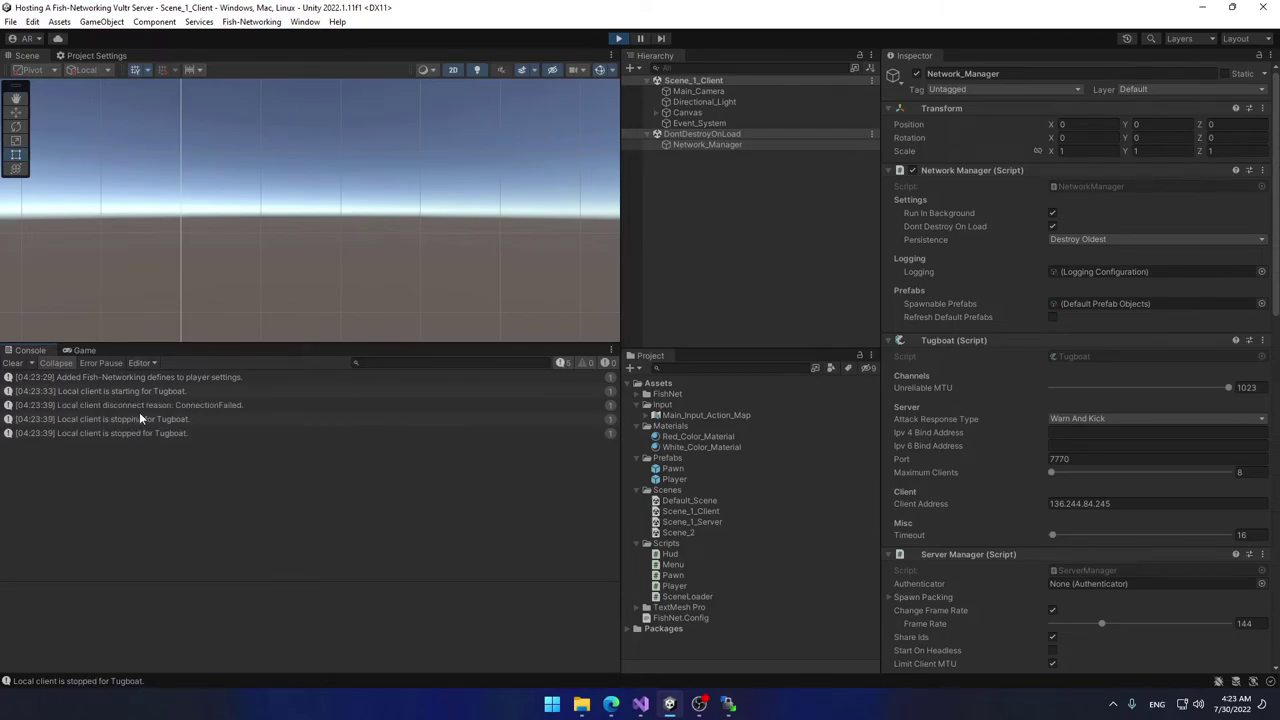
left_click(139, 408)
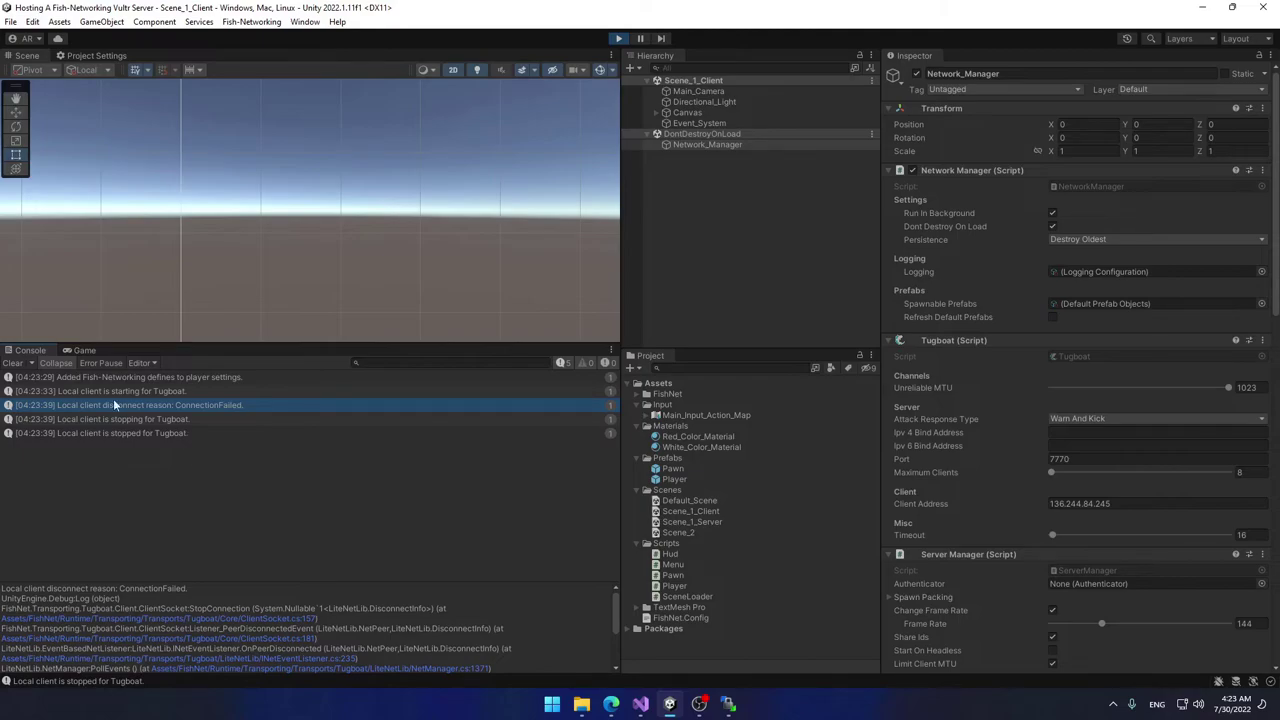
left_click(8, 364)
left_click(70, 351)
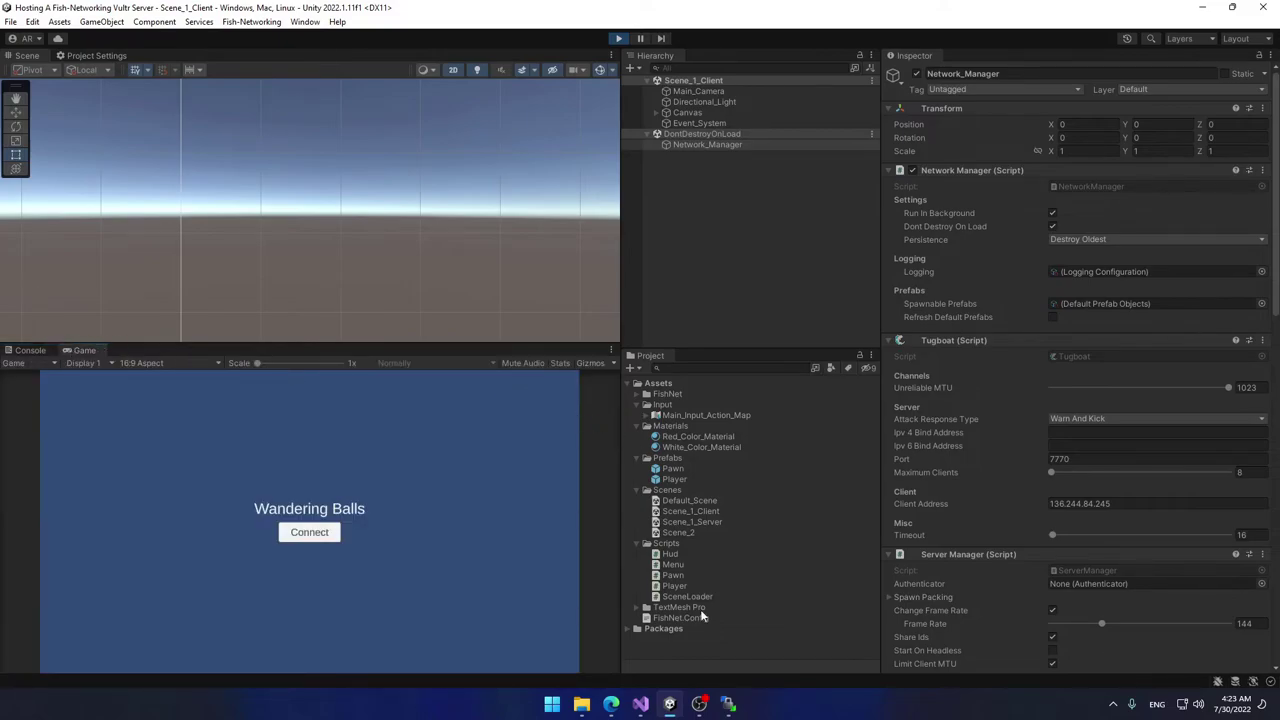
Step: Check Tugboat's port number, then stop the running server in the noVNC console and clear the terminal
left_click(1064, 459)
left_click(1062, 459)
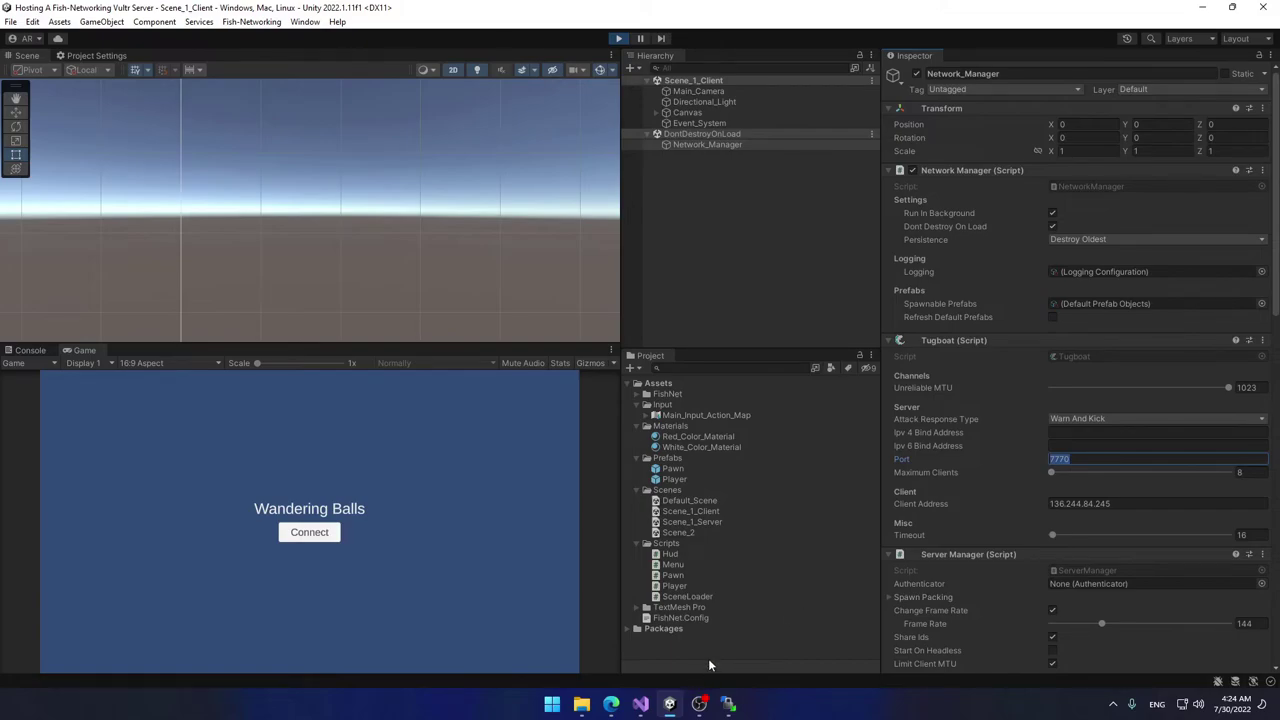
left_click(611, 704)
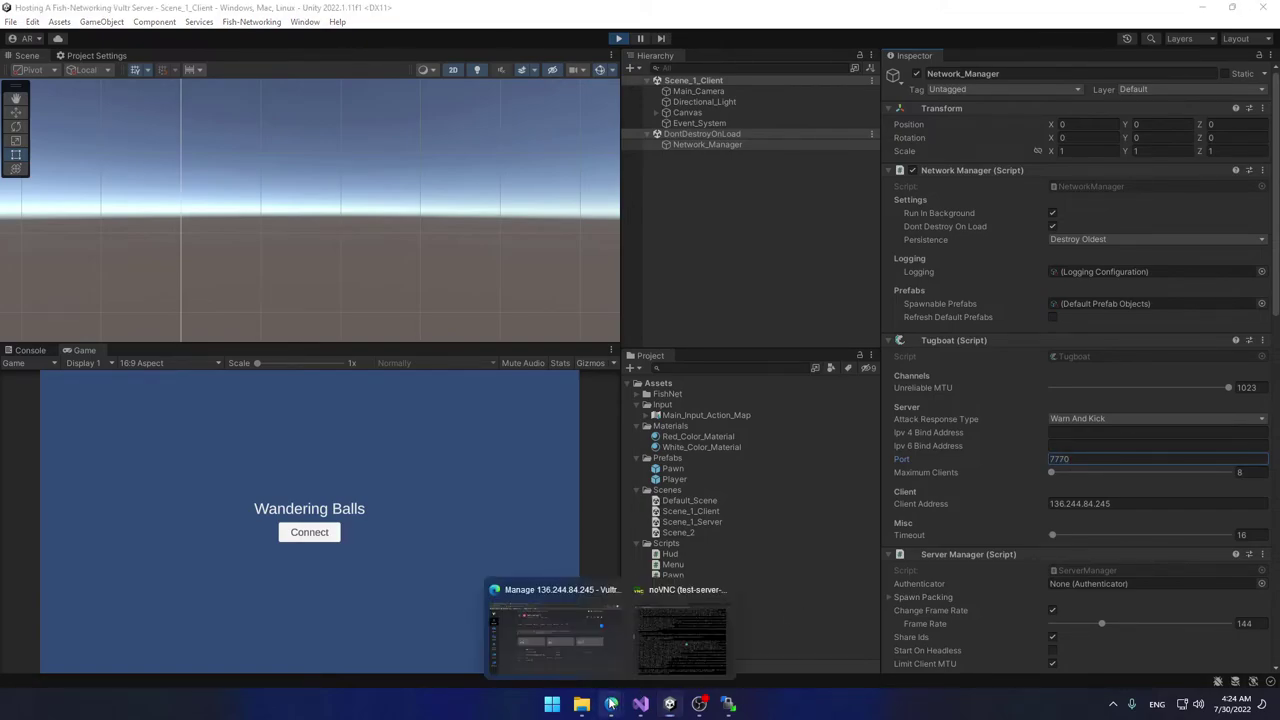
left_click(671, 647)
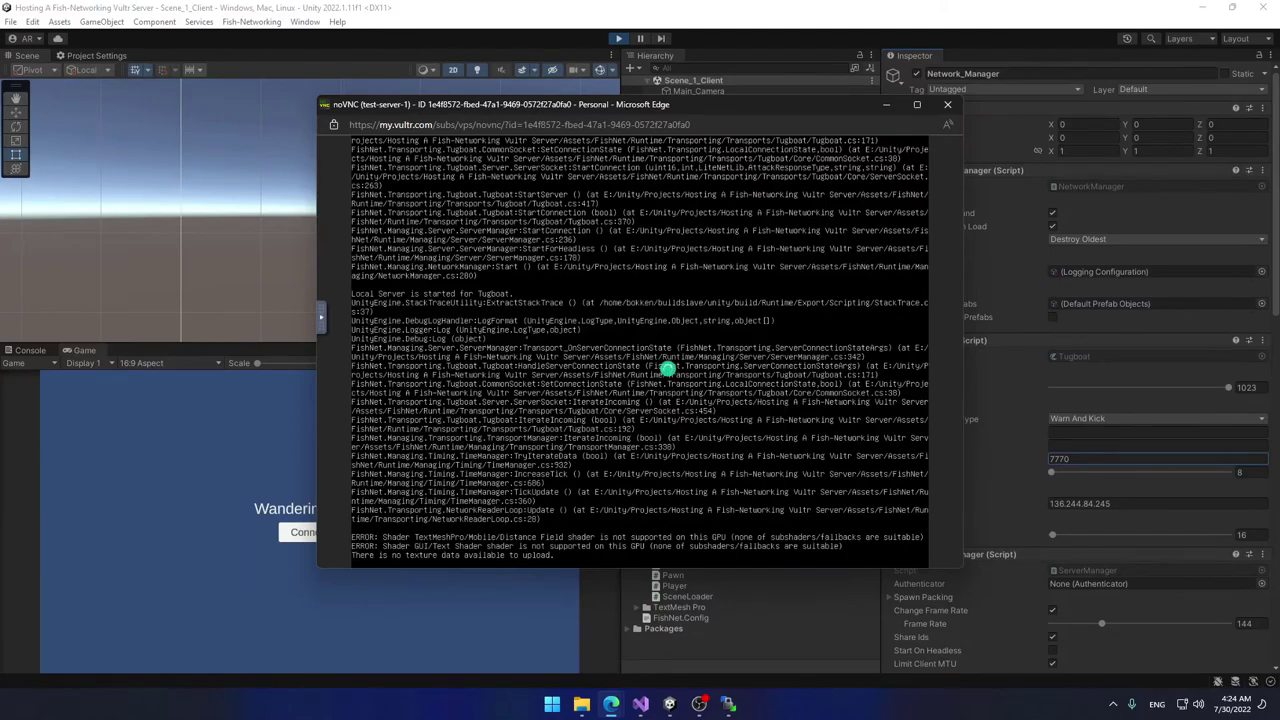
key("ctrl+c")
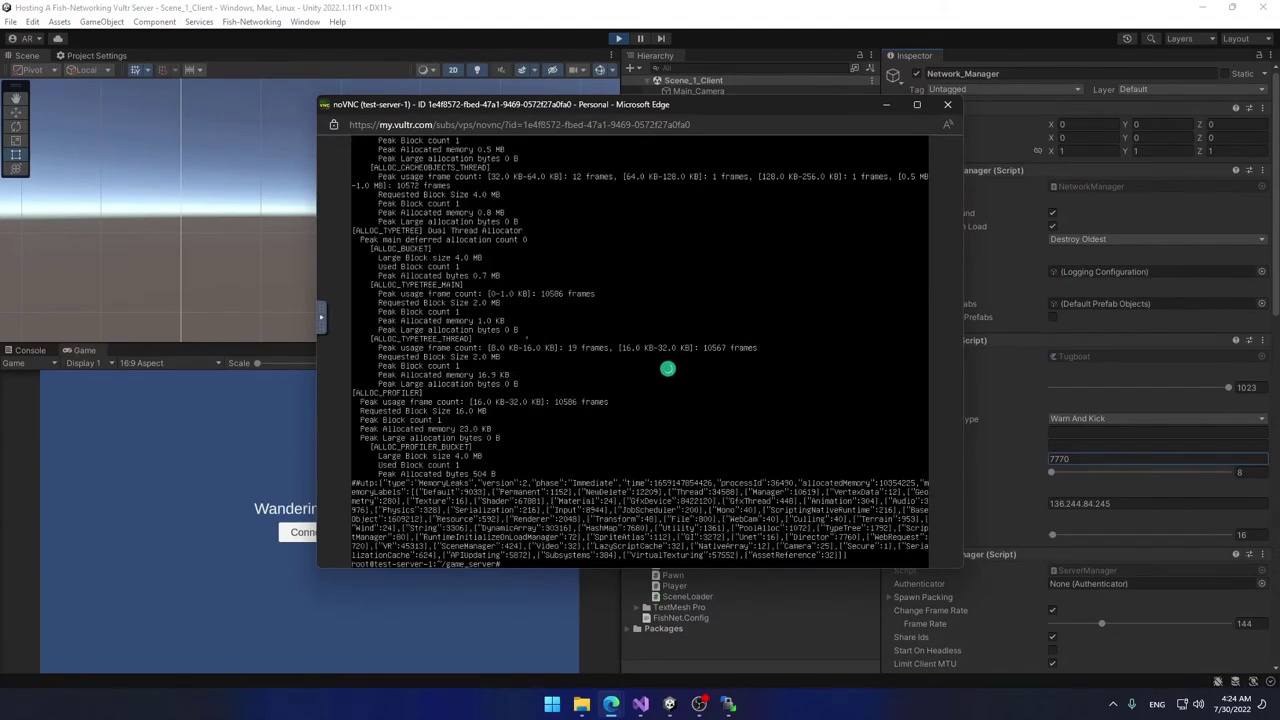
type("clear")
key("Return")
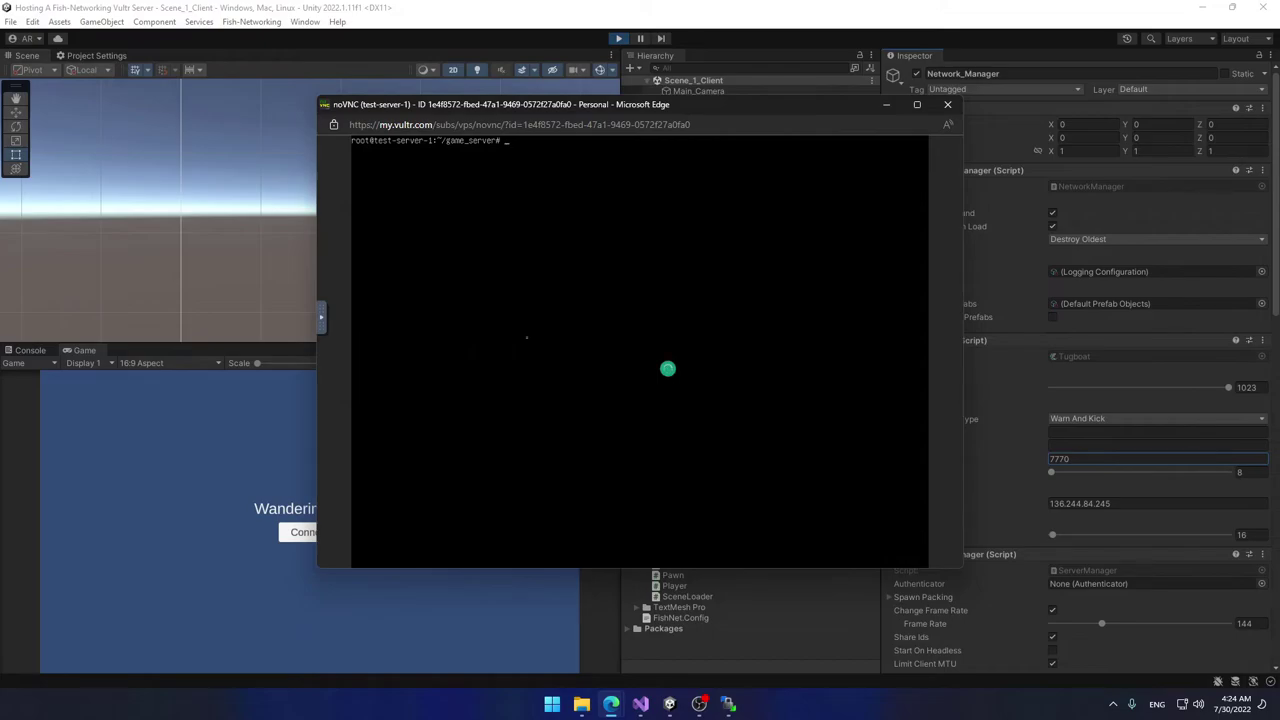
Step: Open the game's port in the Ubuntu firewall by running sudo ufw allow 7770
type("sudo ufw allow")
key("BackSpace")
key("BackSpace")
type("70")
key("Return")
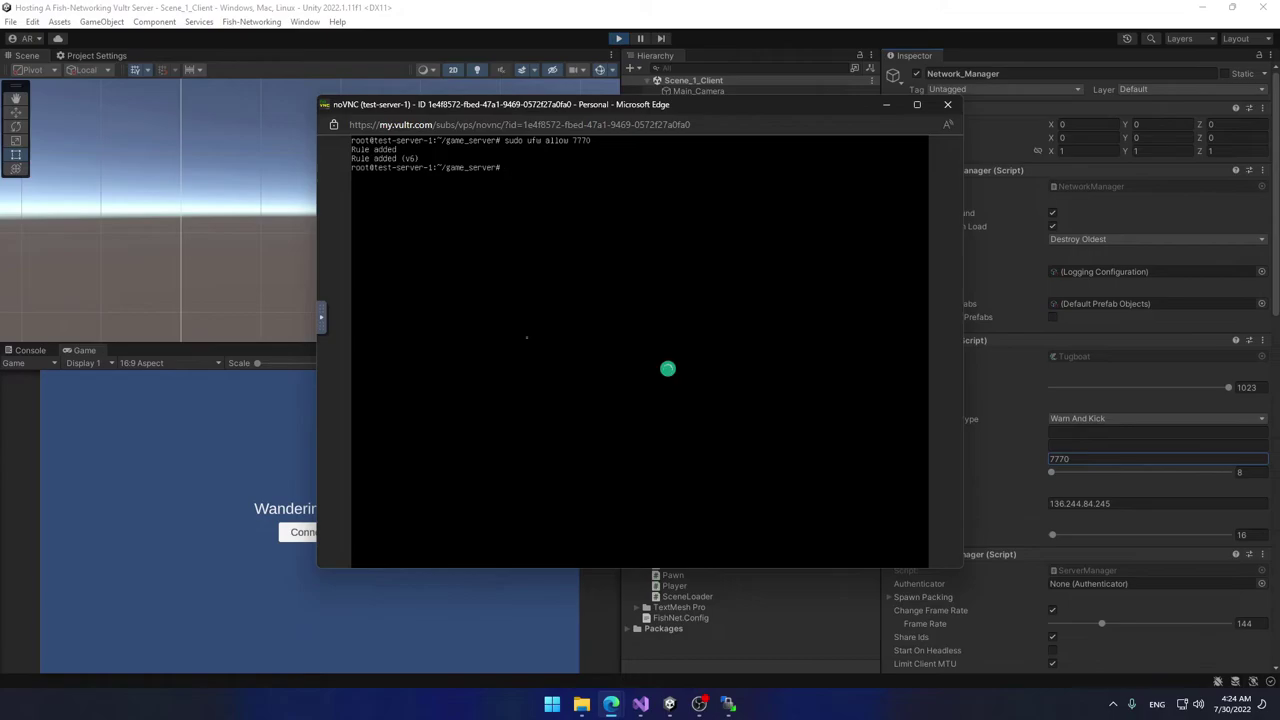
Step: Clear the terminal and run the my_game.x86_64 server again from the command history
type("clear")
key("Up")
key("Up")
key("Return")
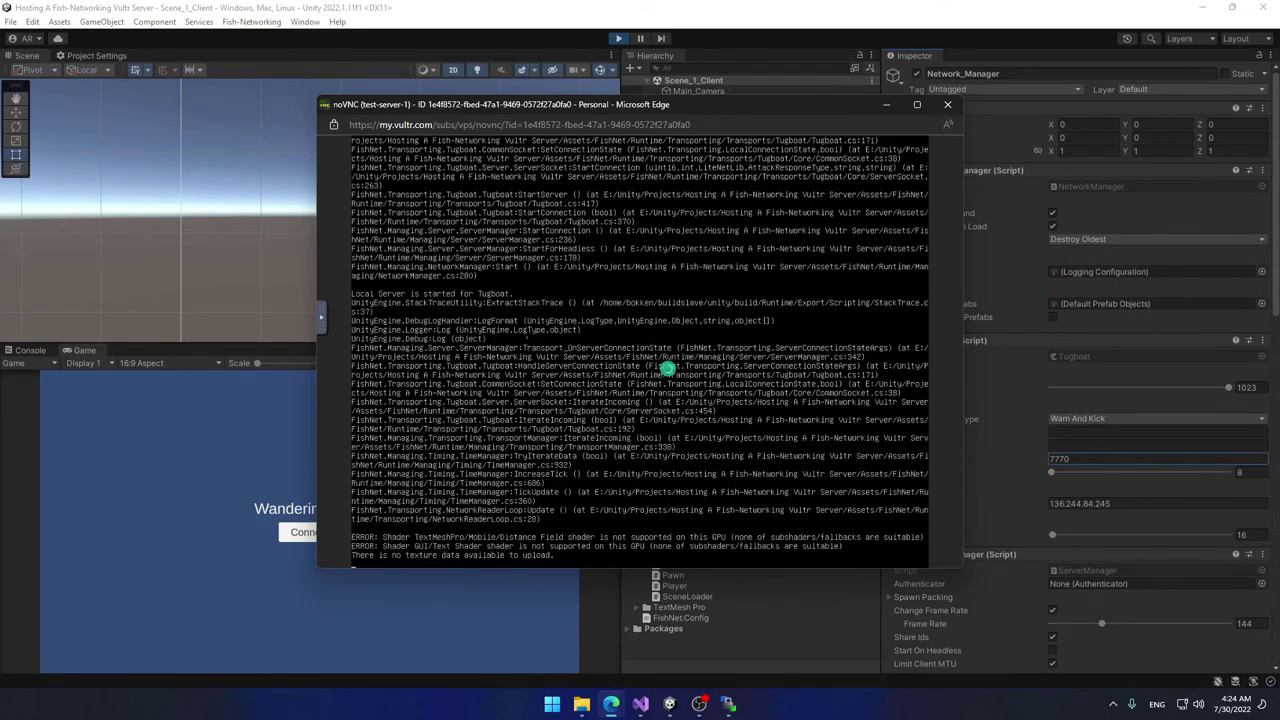
Step: Connect the Unity client to the remote server and spawn the player's ball
left_click(277, 437)
left_click(314, 531)
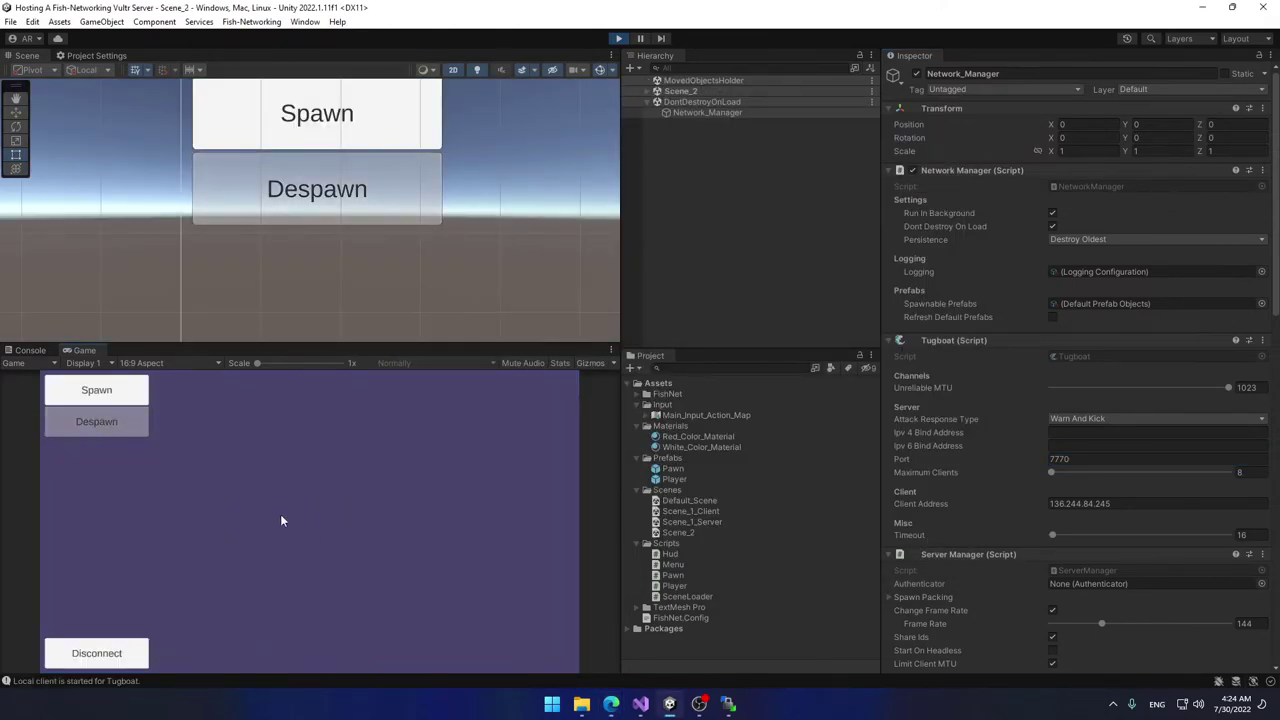
left_click(96, 390)
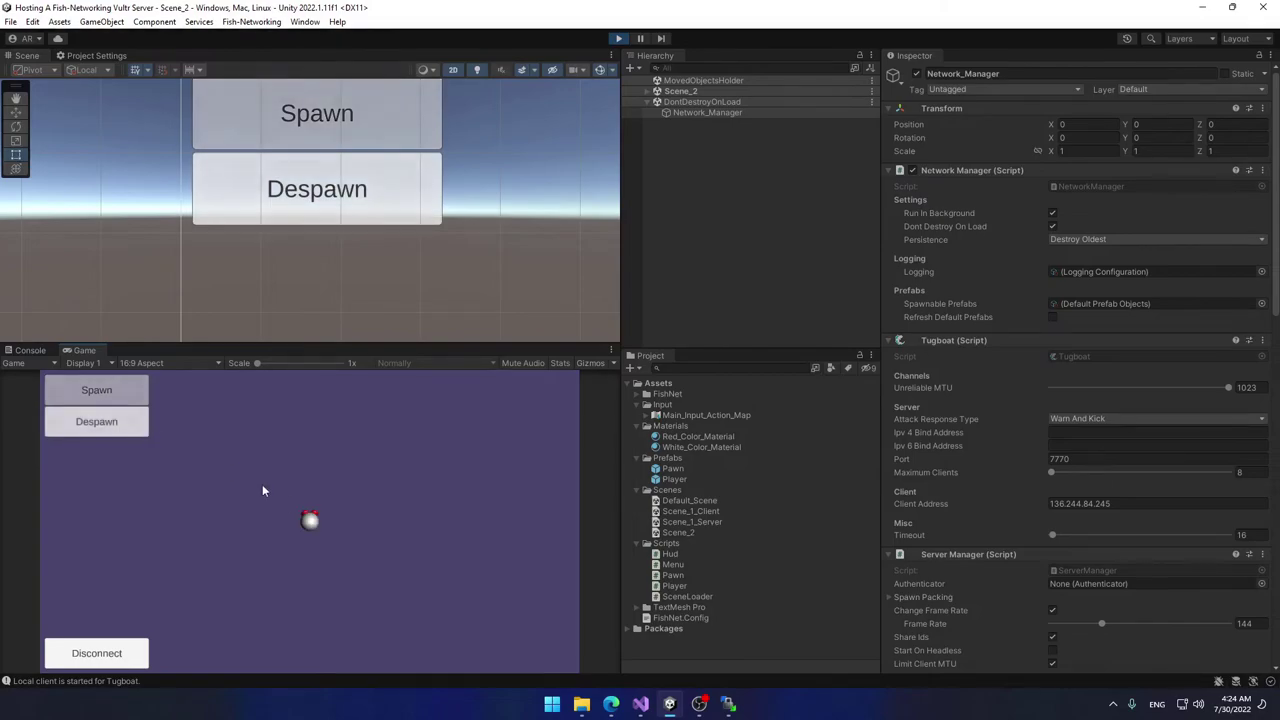
Step: Test the networked movement by moving the ball around in all directions, and exit play mode
key("w")
key("a")
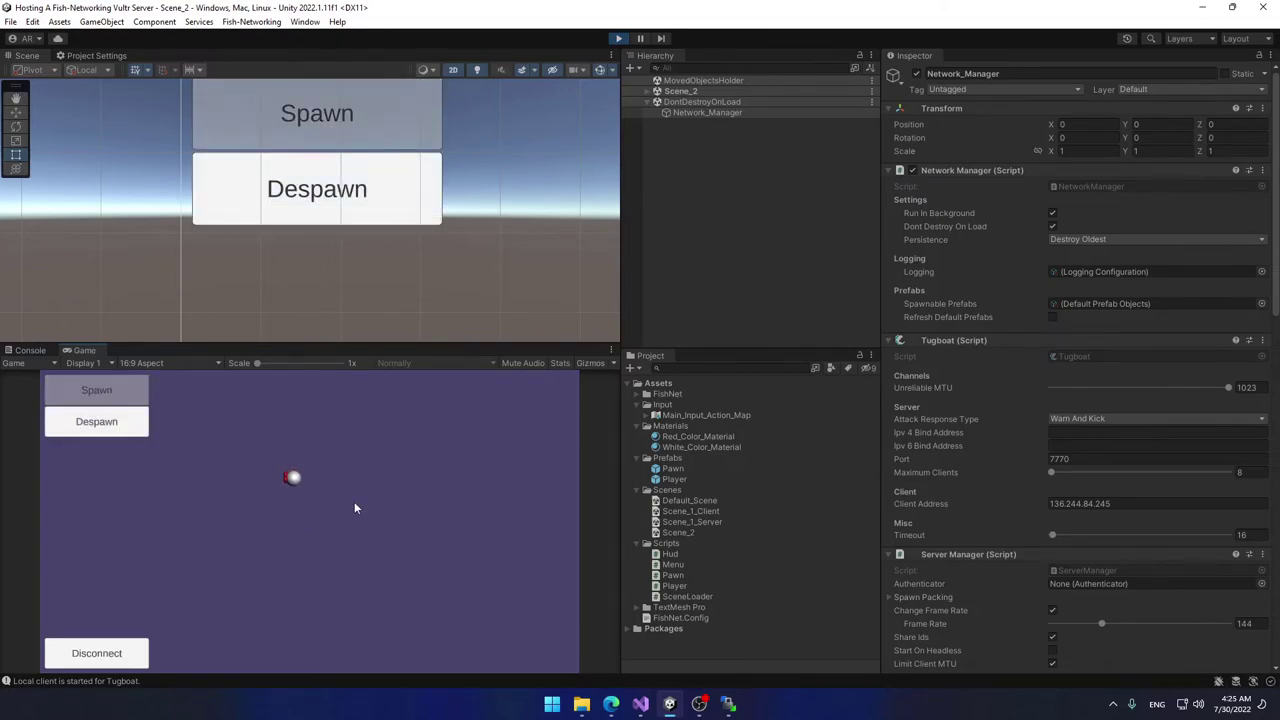
key("a")
key("s")
key("d")
key("s")
key("a")
key("w")
key("a")
key("w")
key("d")
key("d")
left_click(619, 38)
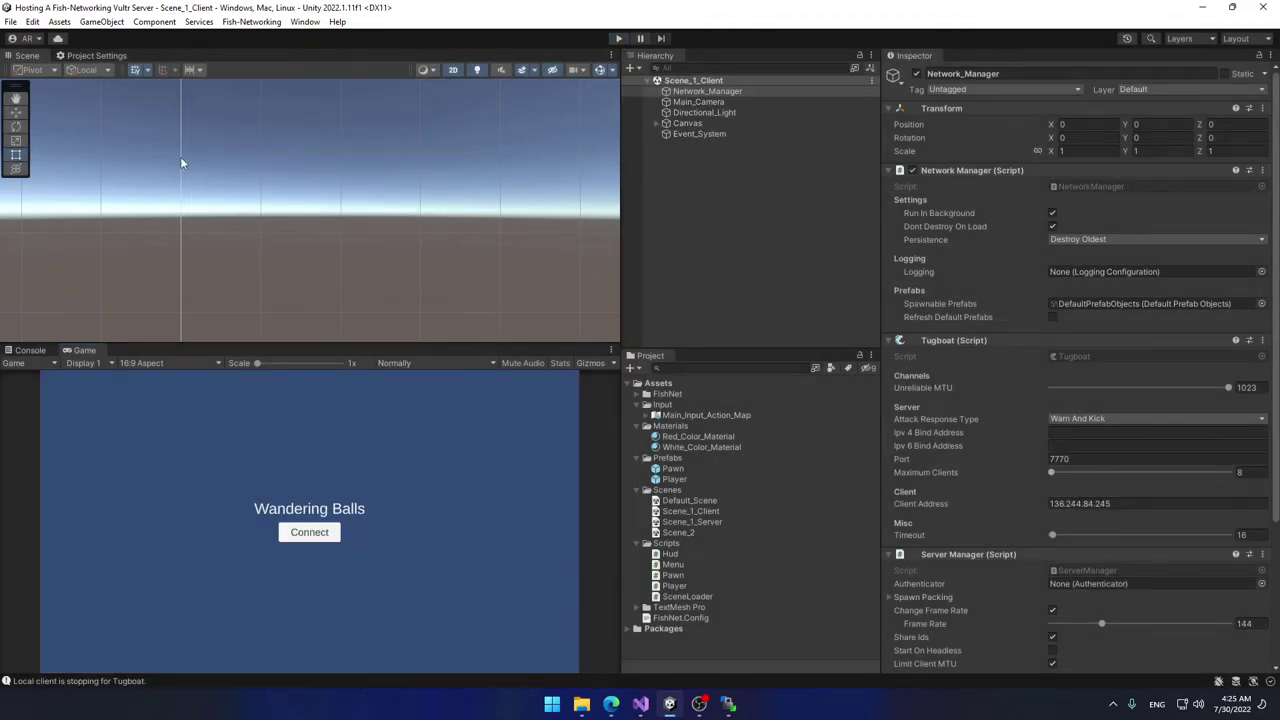
Step: In Build Settings, choose the Windows, Mac, Linux platform with Windows as target and switch the project to it
left_click(10, 22)
left_click(45, 183)
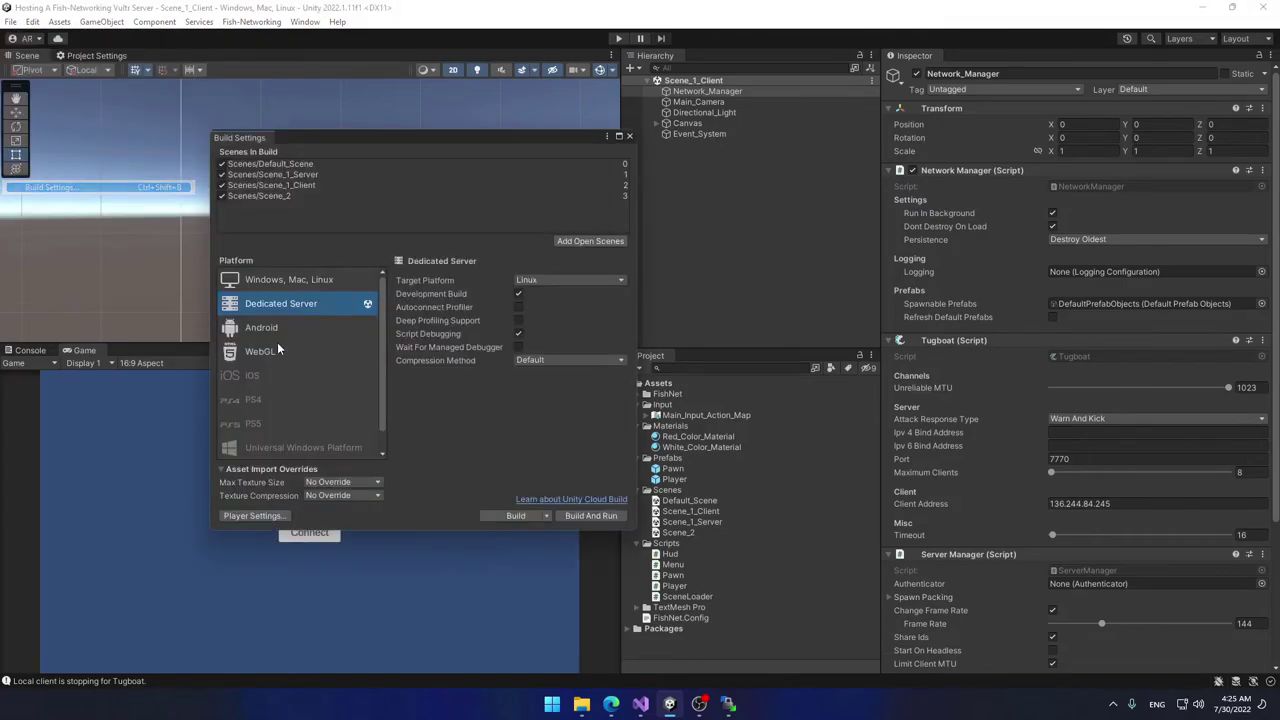
left_click(290, 280)
left_click(552, 285)
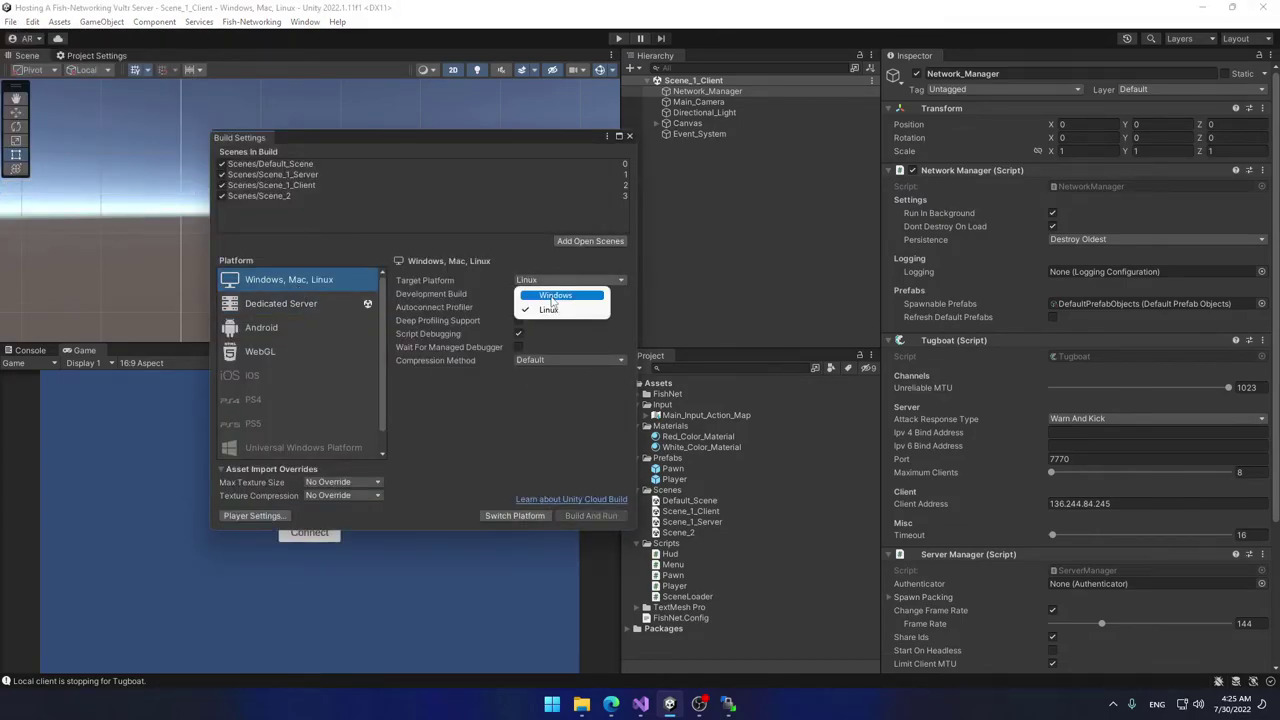
left_click(553, 290)
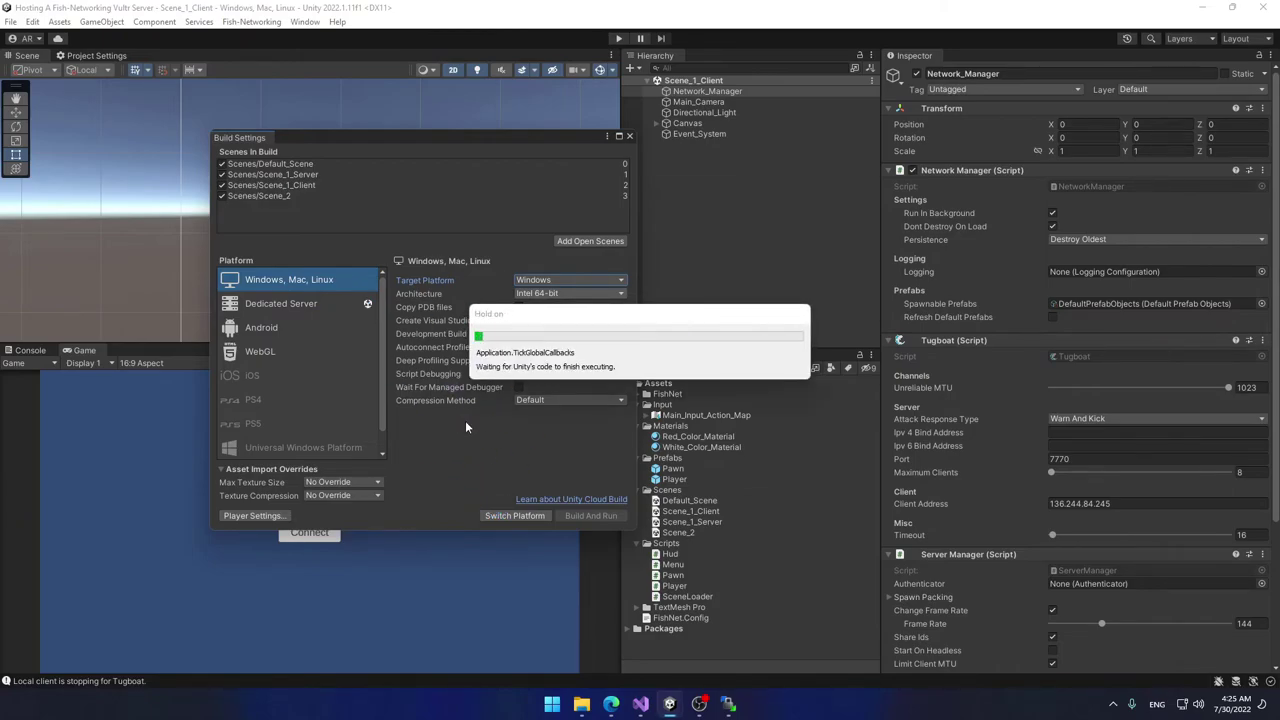
left_click(540, 517)
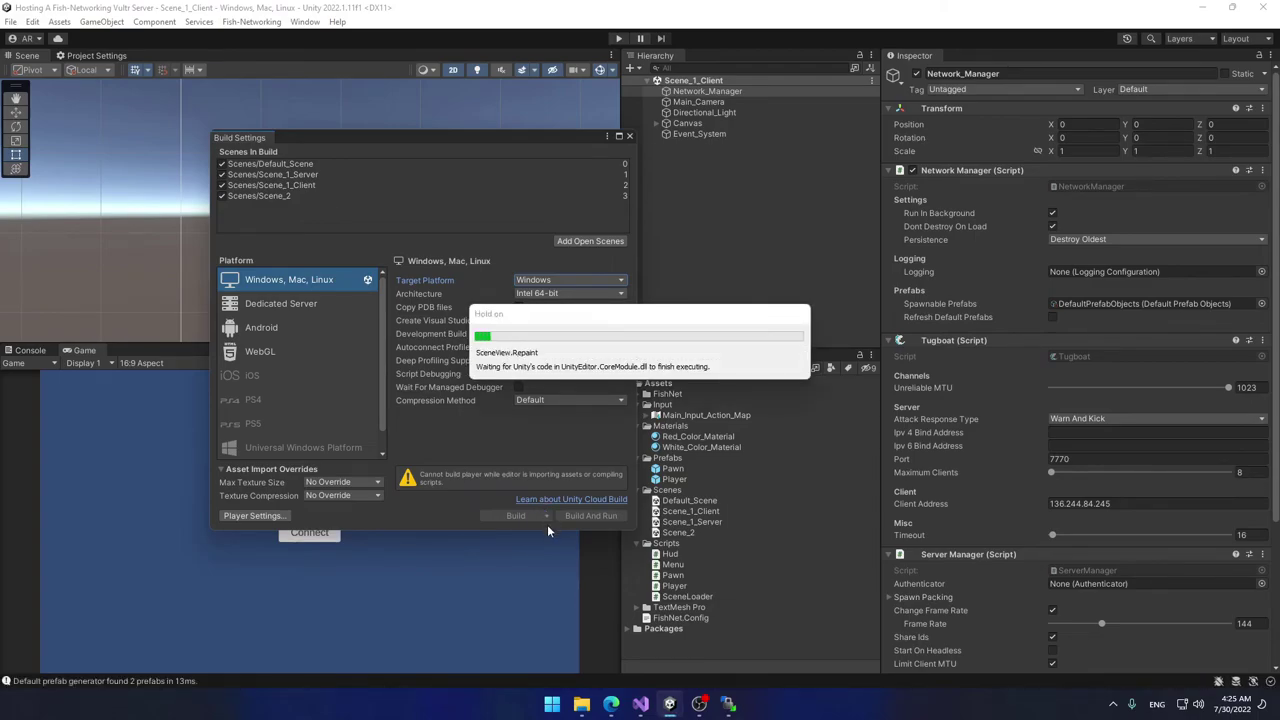
Step: Make a clean build of the Windows client into the Builds/Windows_Client folder
left_click(546, 516)
left_click(536, 531)
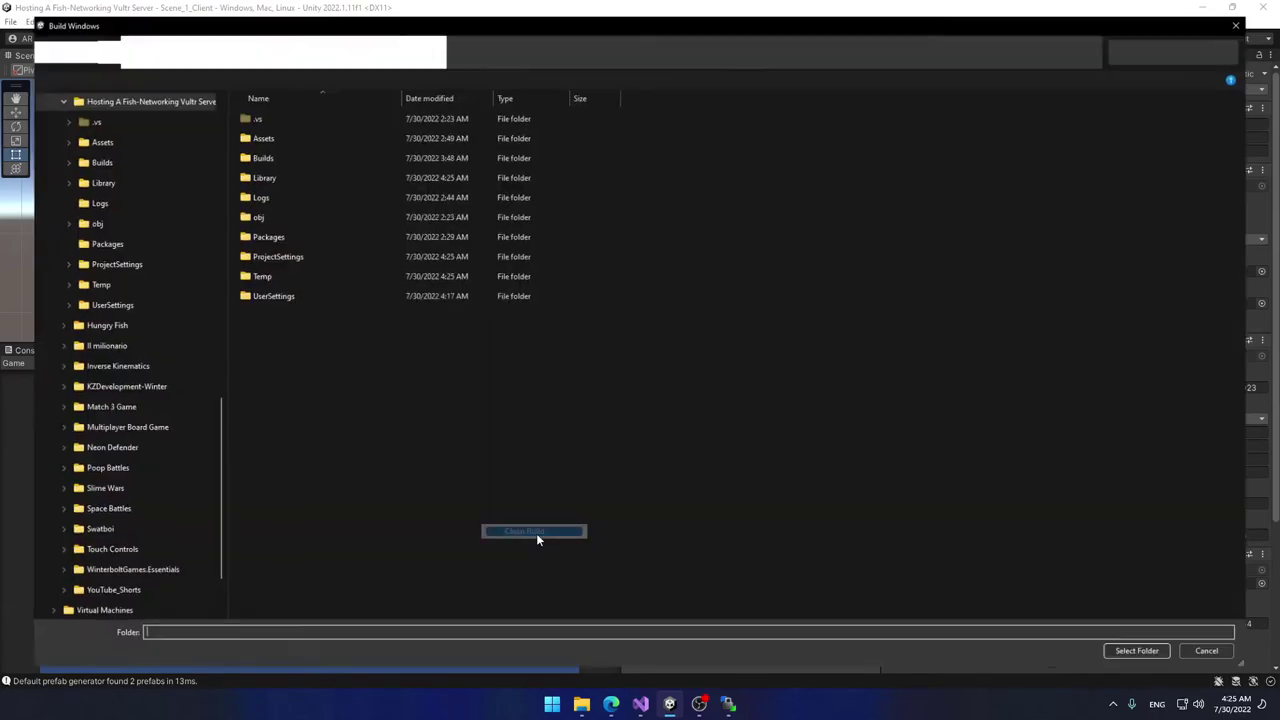
double_click(285, 149)
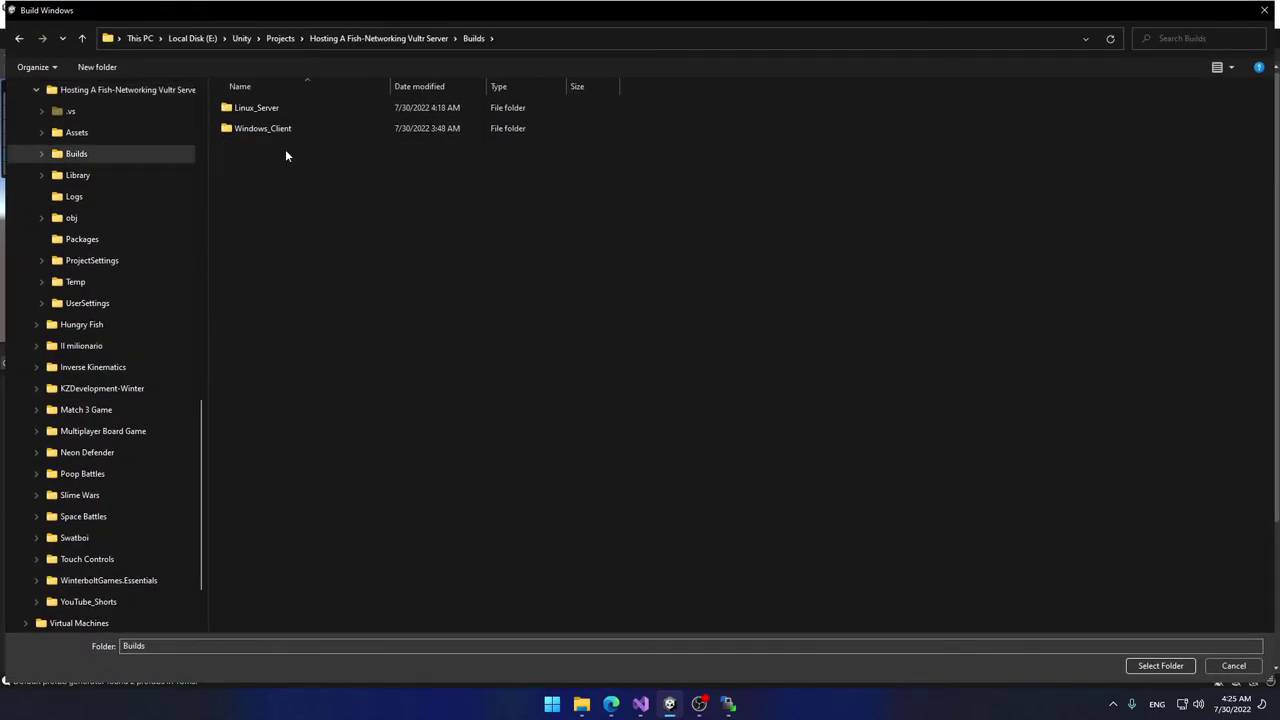
double_click(286, 128)
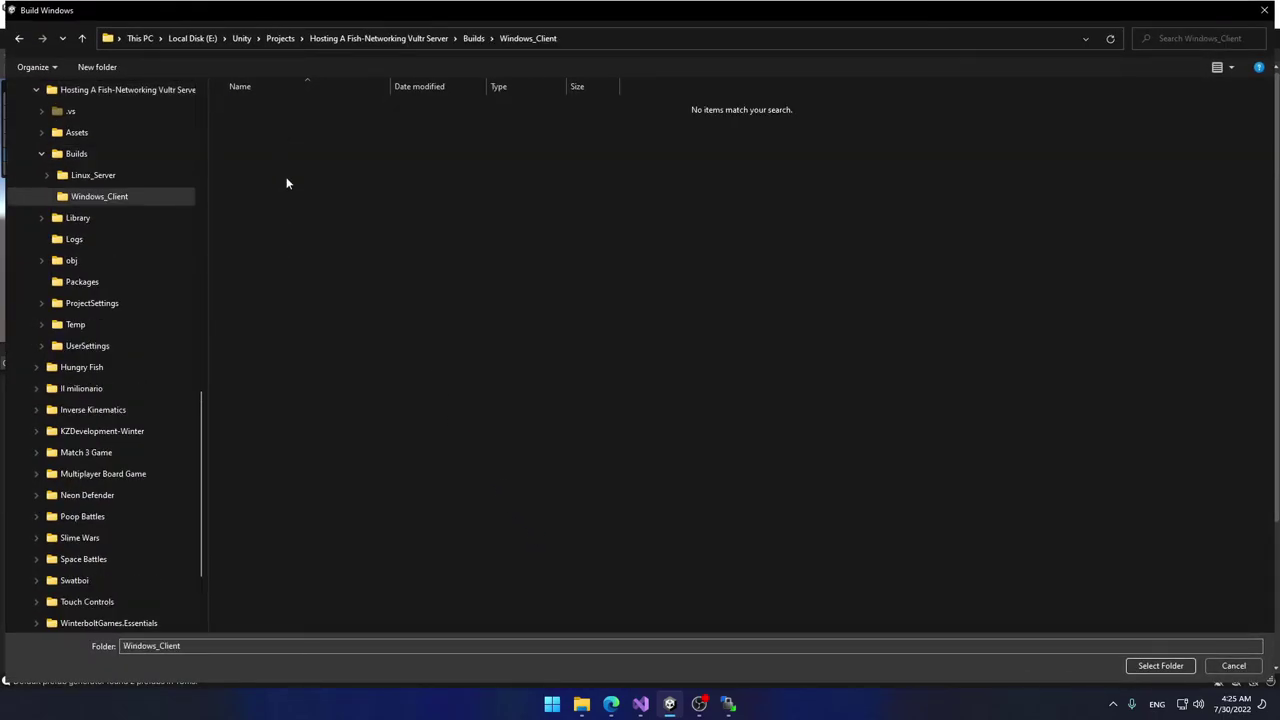
left_click(1160, 665)
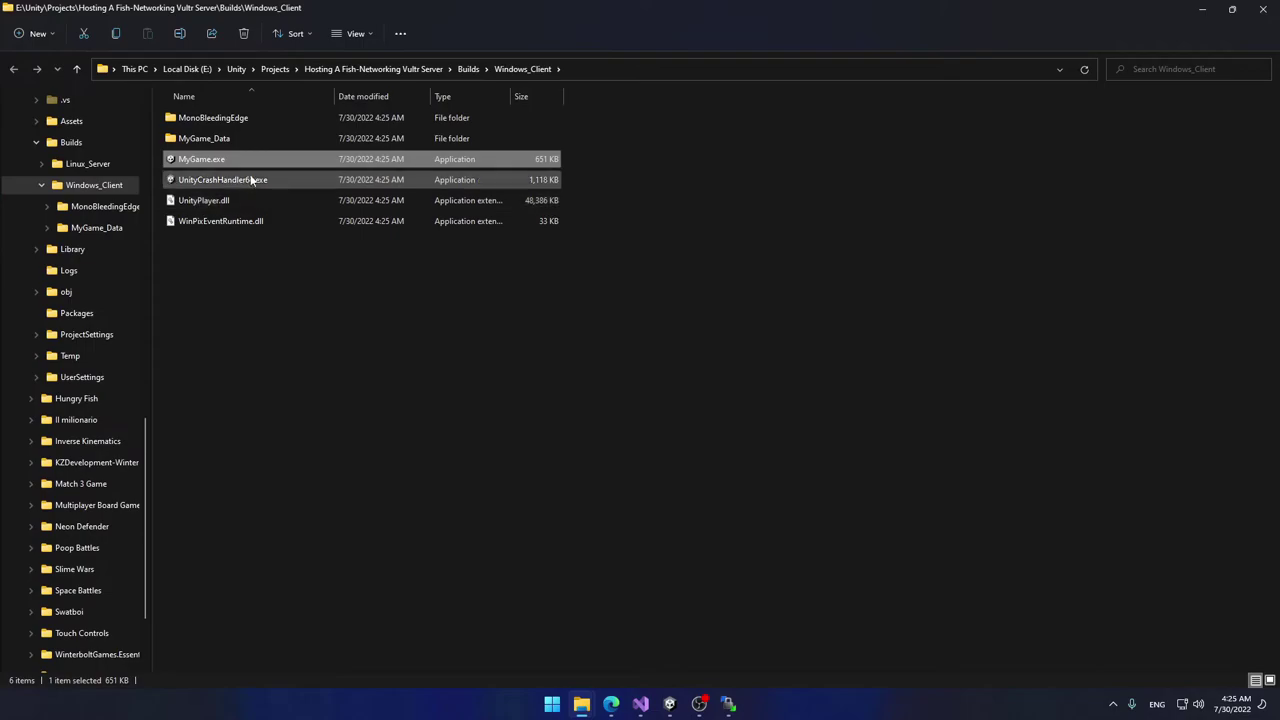
Step: Launch MyGame.exe from the Windows_Client folder and allow it through Windows Defender Firewall on private and public networks
double_click(211, 161)
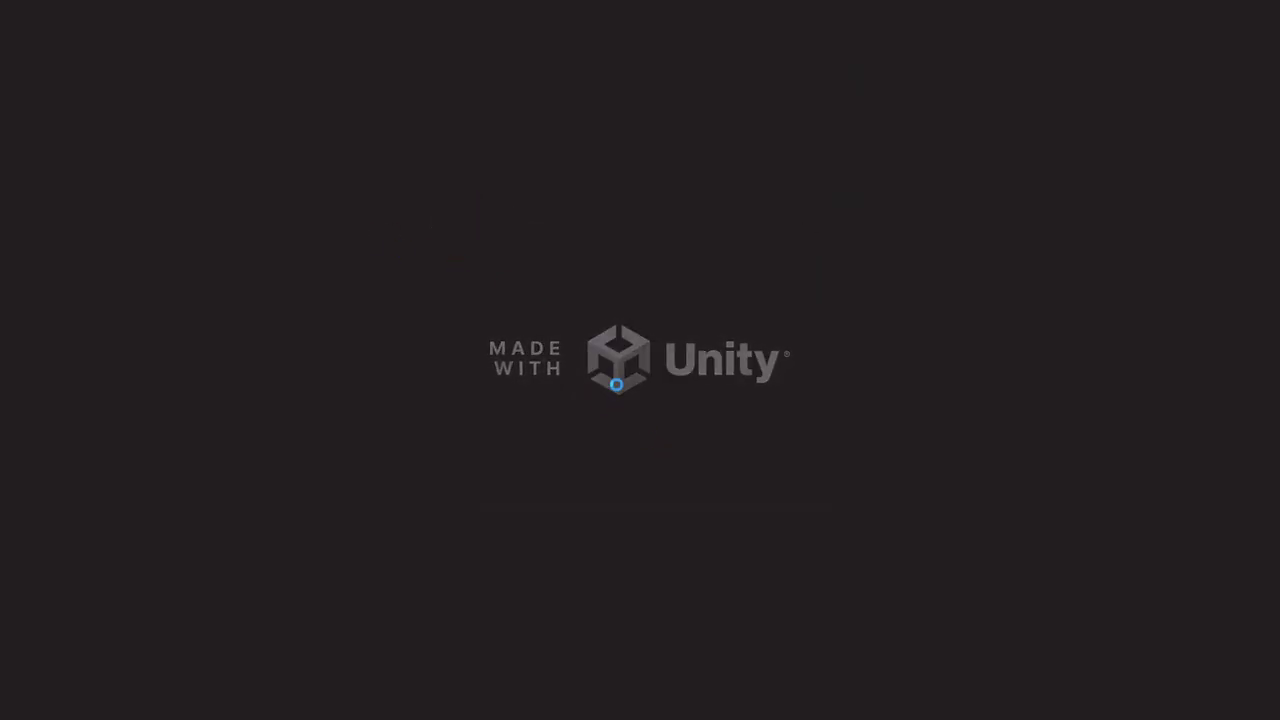
key("alt+Tab")
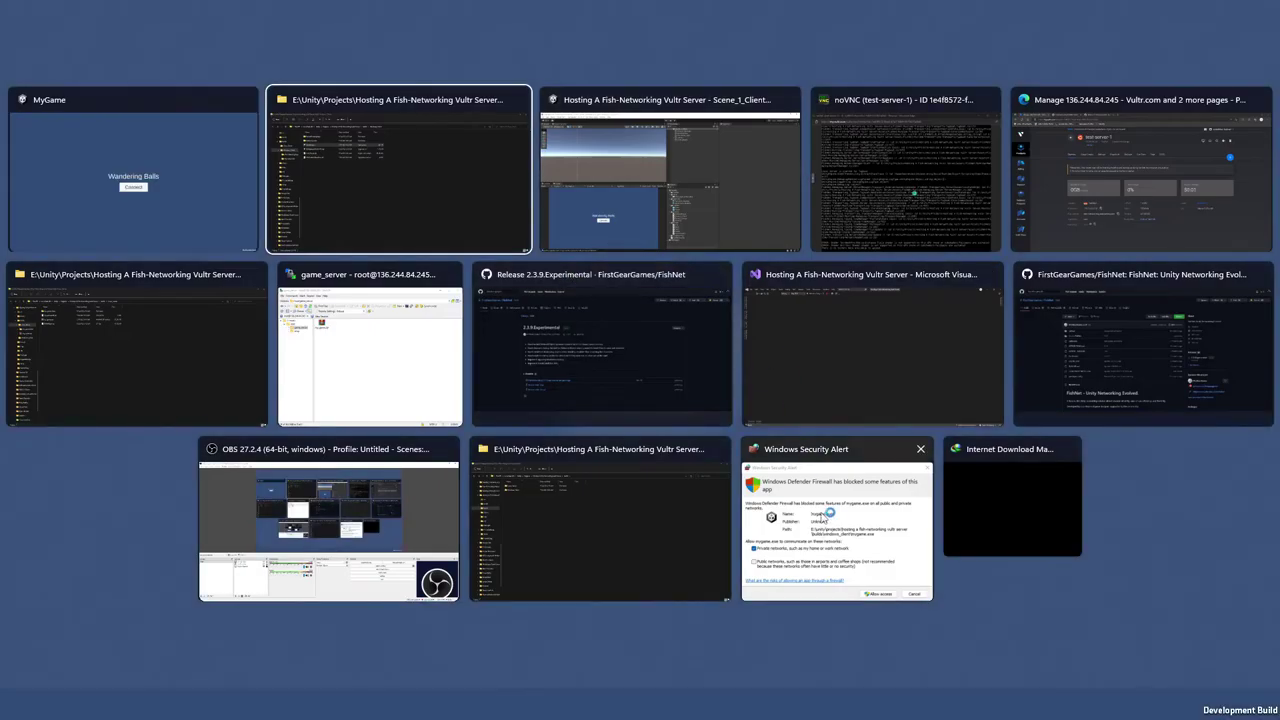
left_click(800, 510)
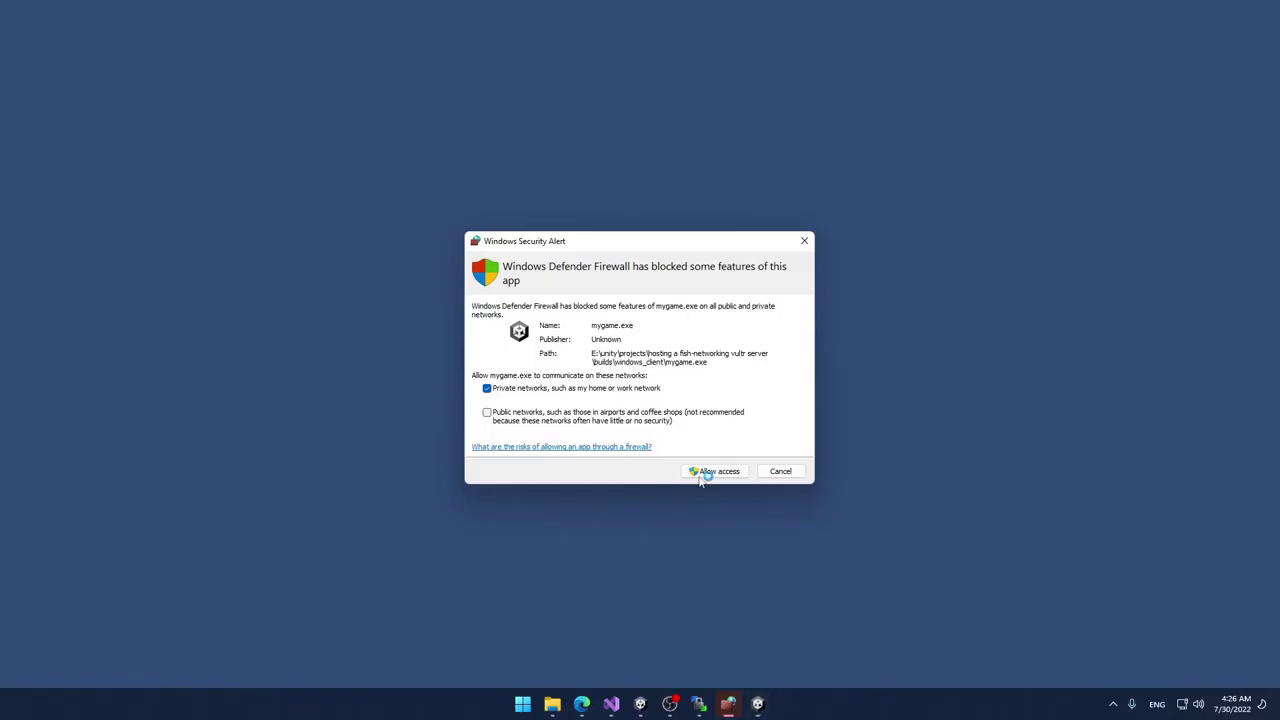
left_click(516, 419)
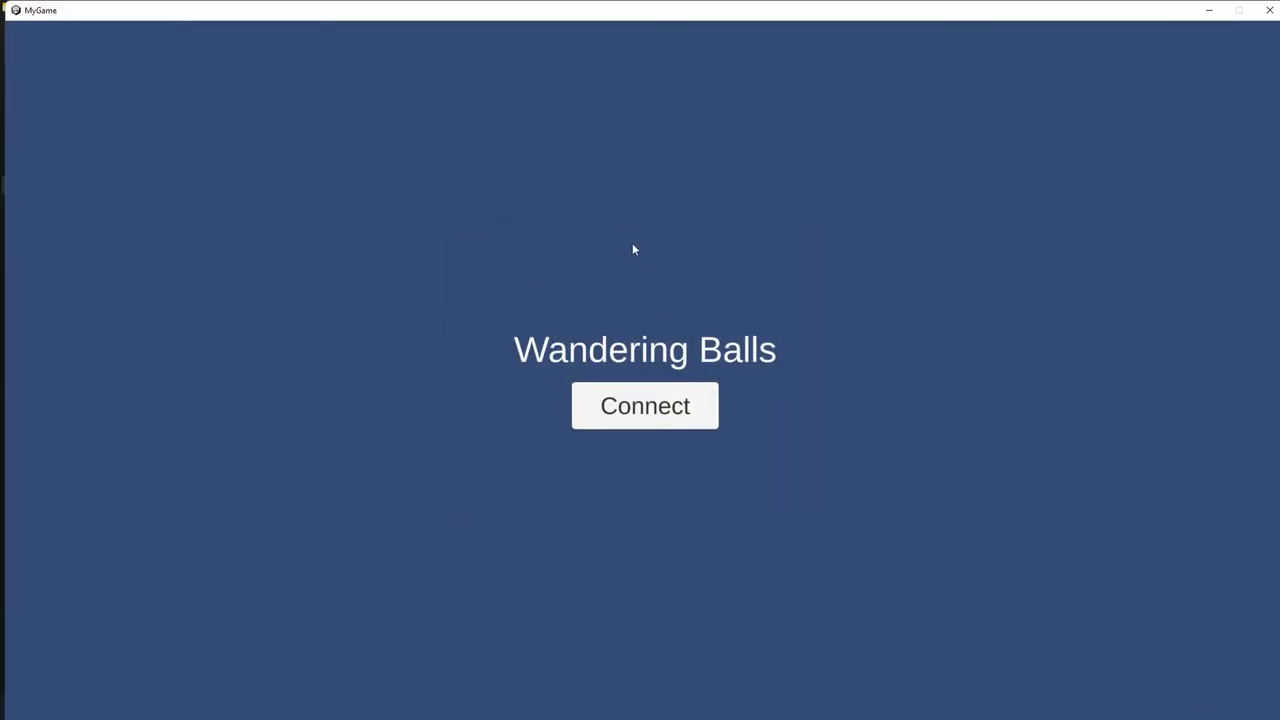
Step: Start a second instance of MyGame.exe and arrange the two client windows so both can be reached
left_click_drag(613, 27, 885, 105)
double_click(200, 159)
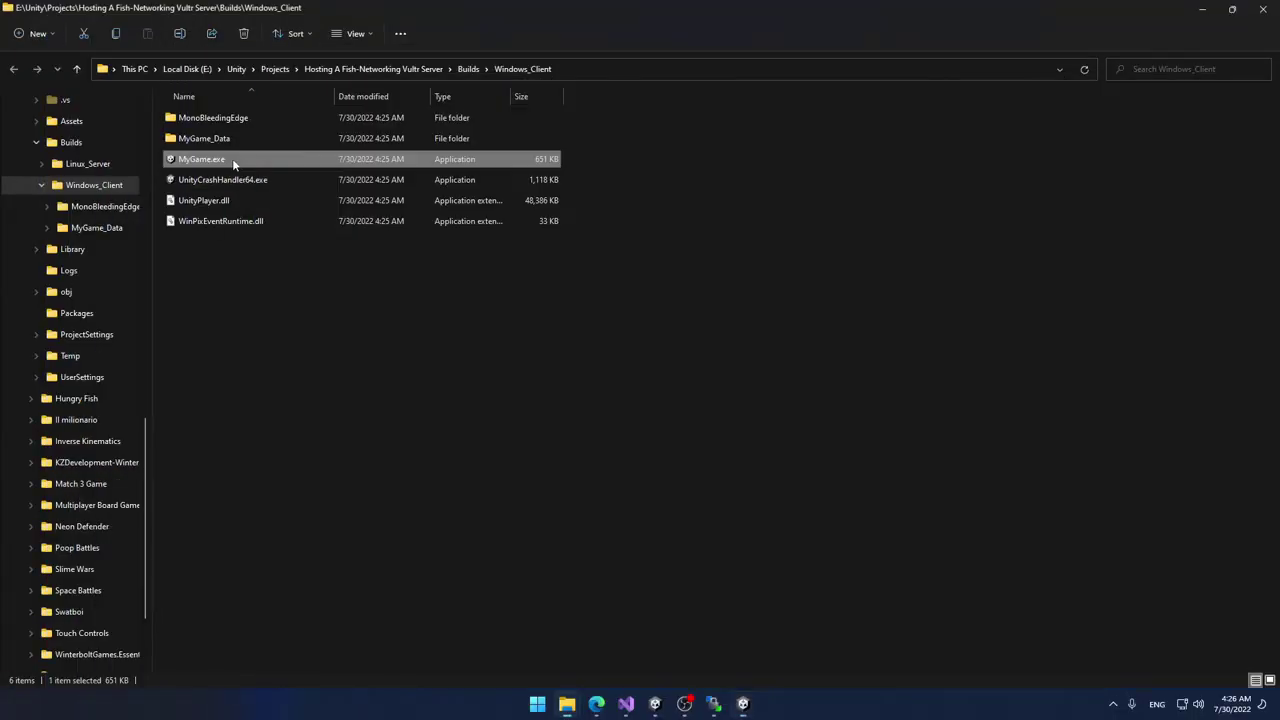
left_click_drag(699, 22, 283, 176)
mouse_move(742, 703)
left_click(713, 648)
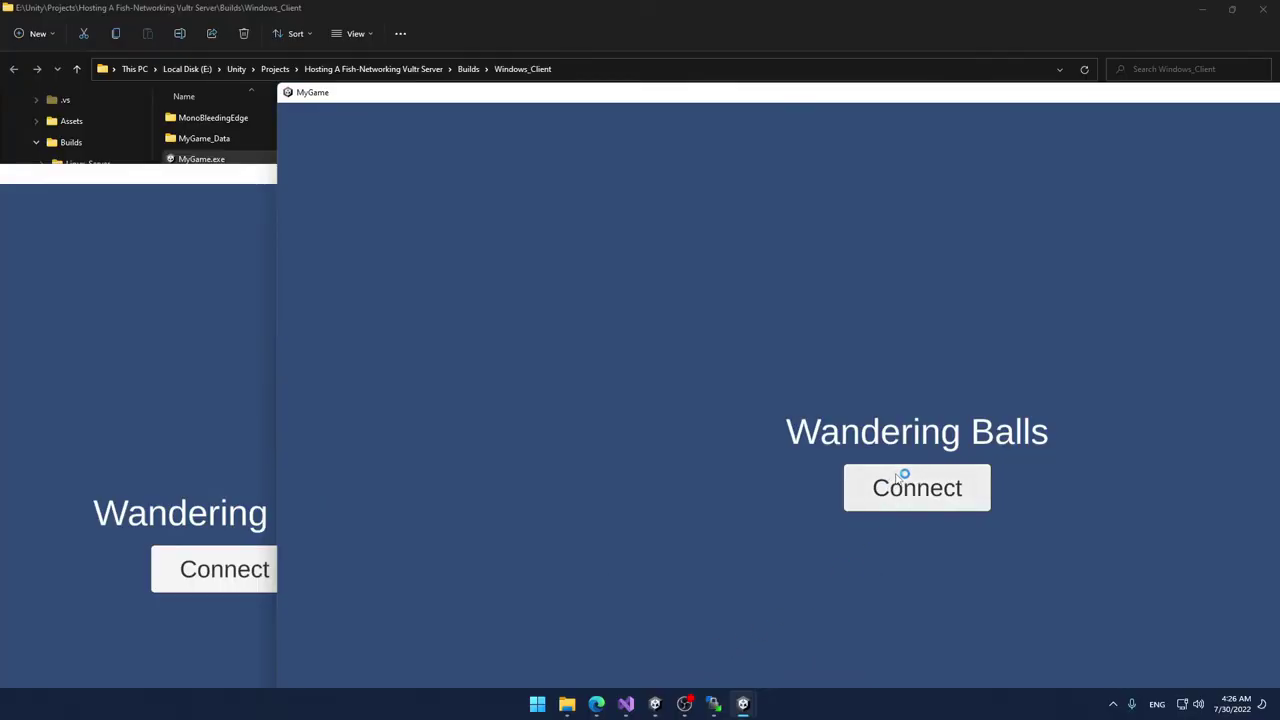
Step: Connect one MyGame client to the server, spawn its ball, and check the server log in the noVNC console
left_click(901, 487)
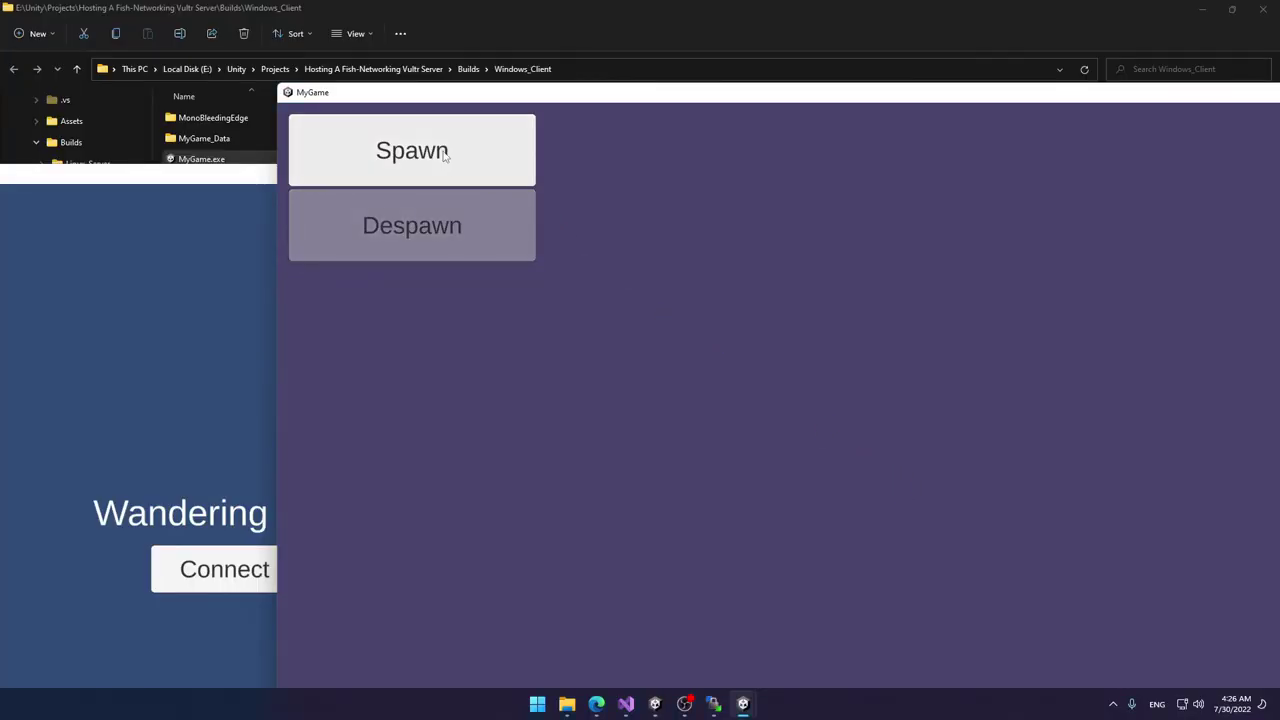
left_click(435, 155)
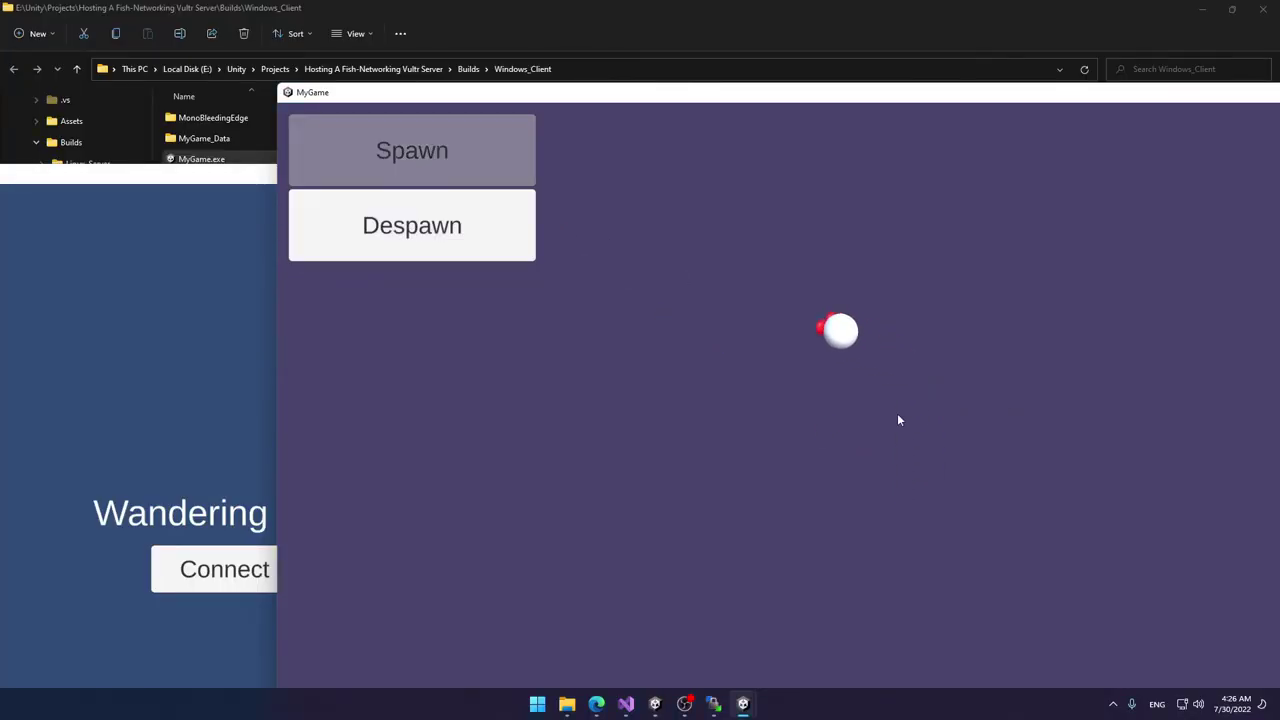
mouse_move(607, 705)
left_click(667, 628)
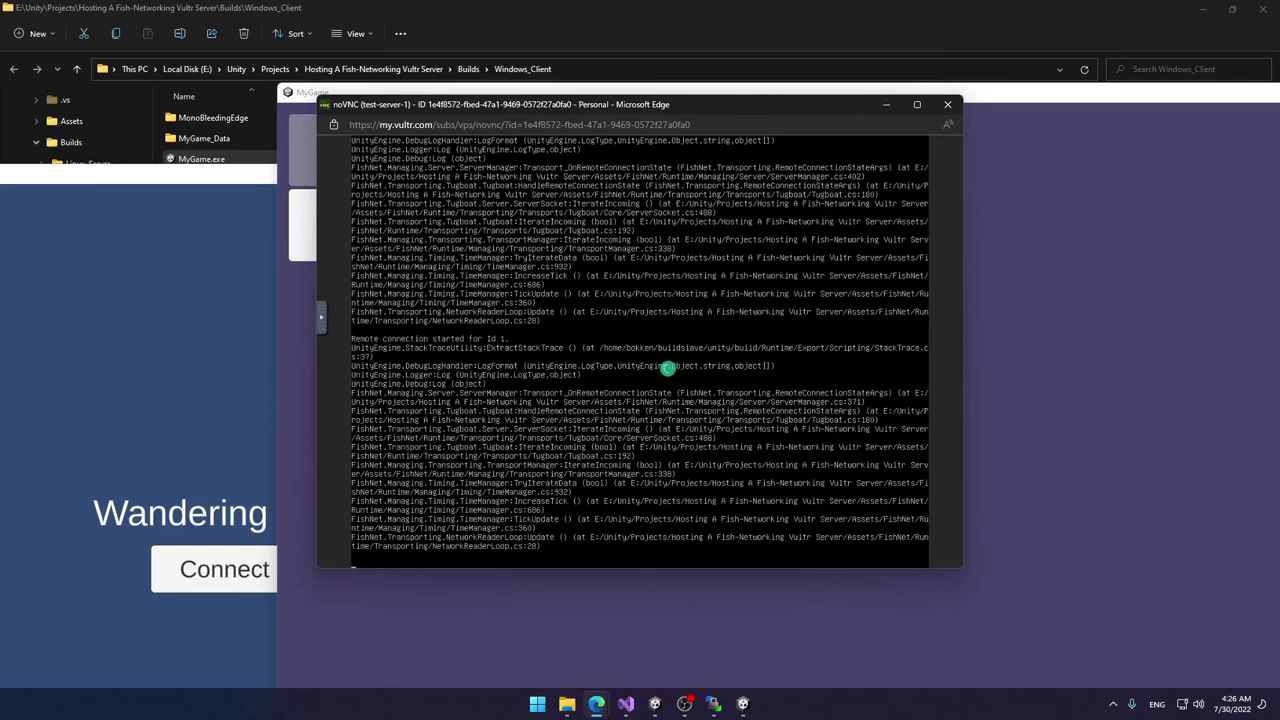
left_click(500, 595)
Step: Connect the other MyGame client to the server, move its window fully into view, and spawn its ball
left_click(237, 553)
left_click(240, 560)
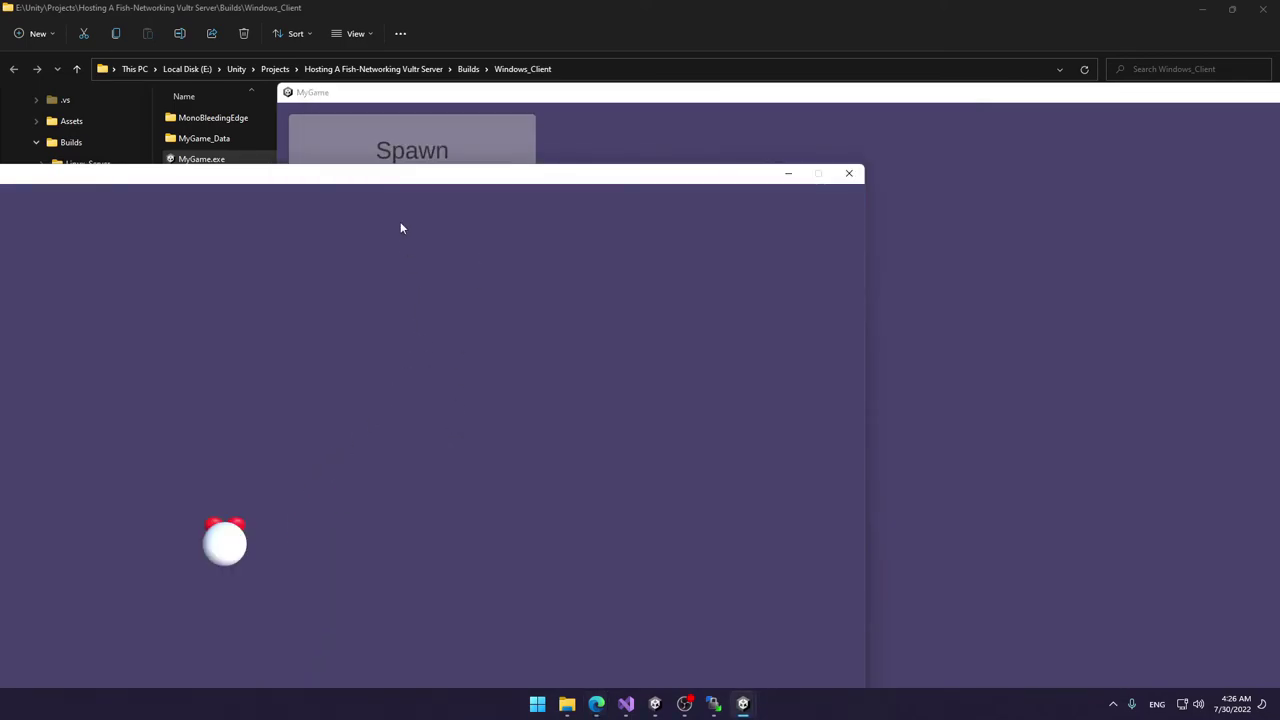
left_click_drag(834, 166, 876, 93)
left_click(231, 169)
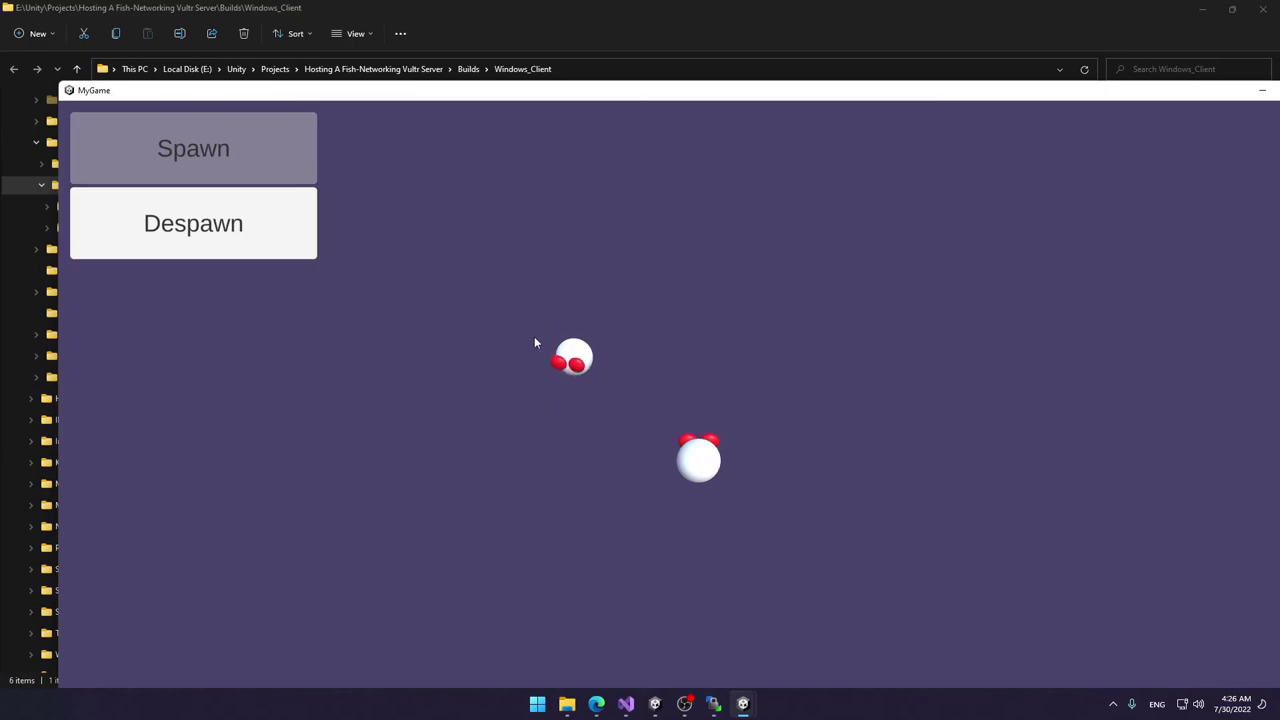
mouse_move(620, 97)
left_mouse_down()
mouse_move(651, 509)
mouse_move(663, 263)
mouse_move(697, 349)
mouse_move(605, 595)
mouse_move(646, 226)
mouse_move(574, 97)
mouse_move(503, 111)
mouse_move(629, 100)
left_mouse_up()
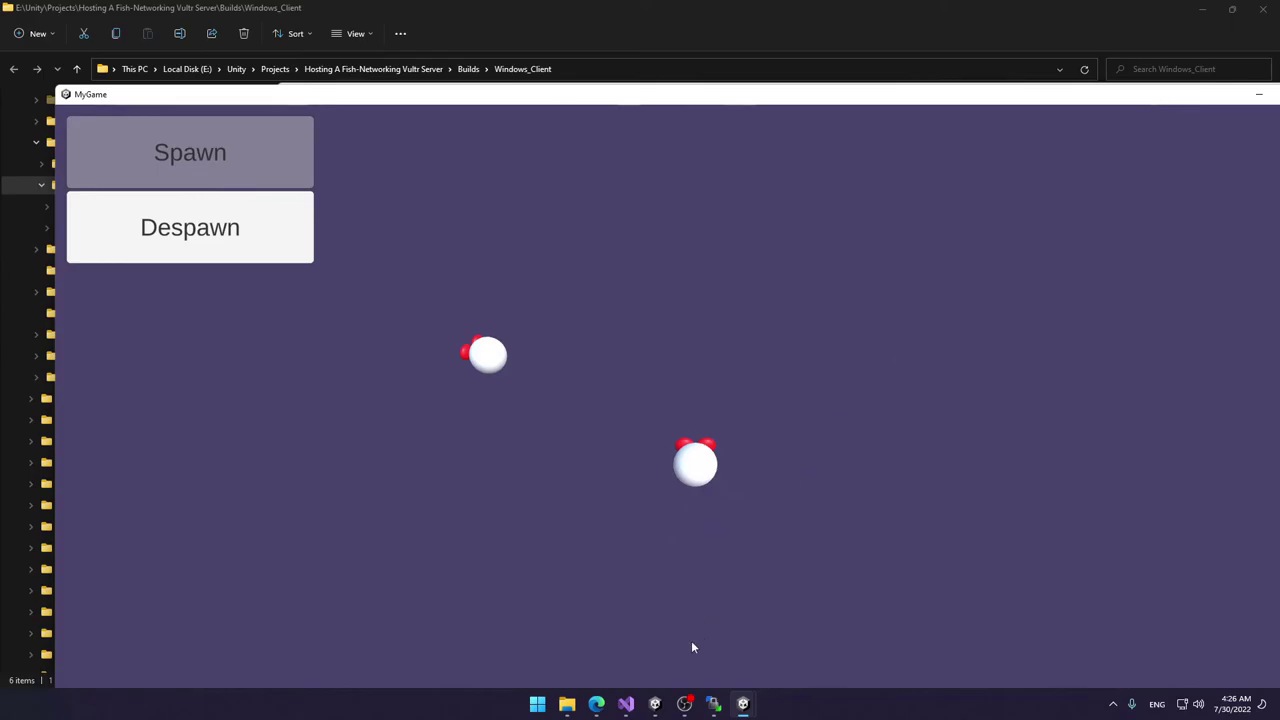
Step: In the Unity editor, select the Pawn prefab and search its addable components for "netwo" without adding any
left_click(655, 703)
left_click(673, 469)
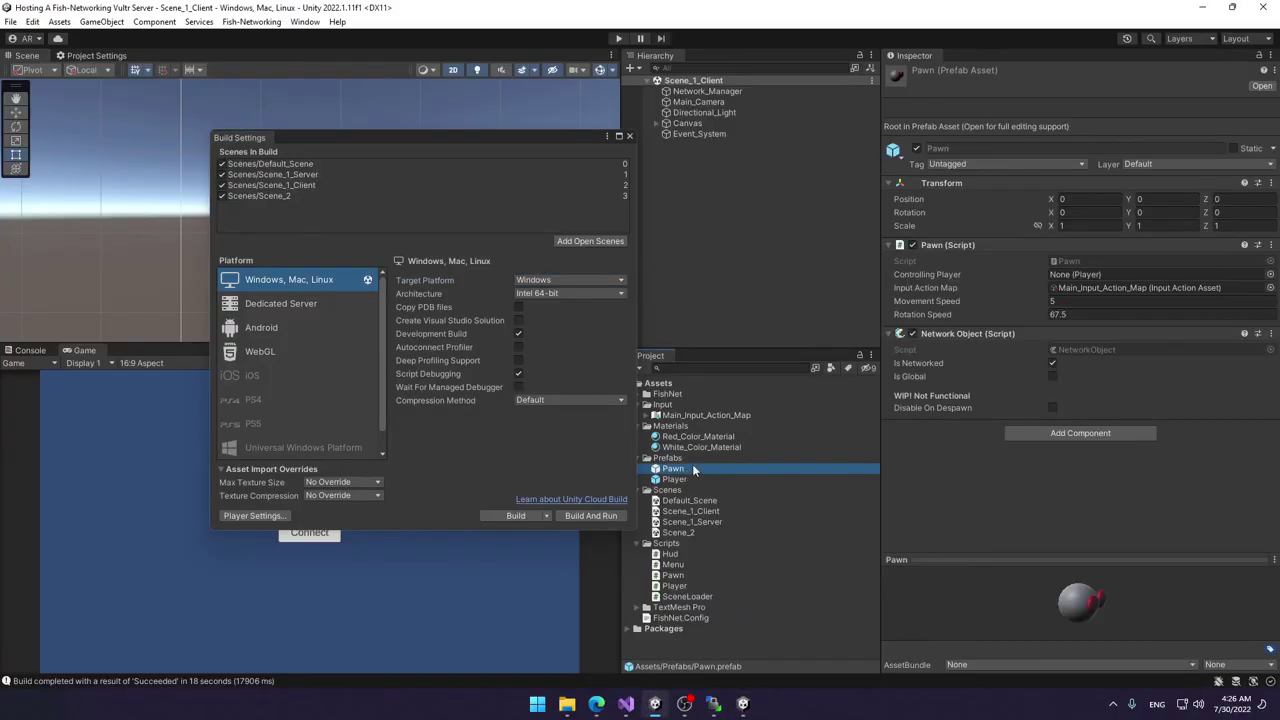
left_click(1052, 433)
type("netw")
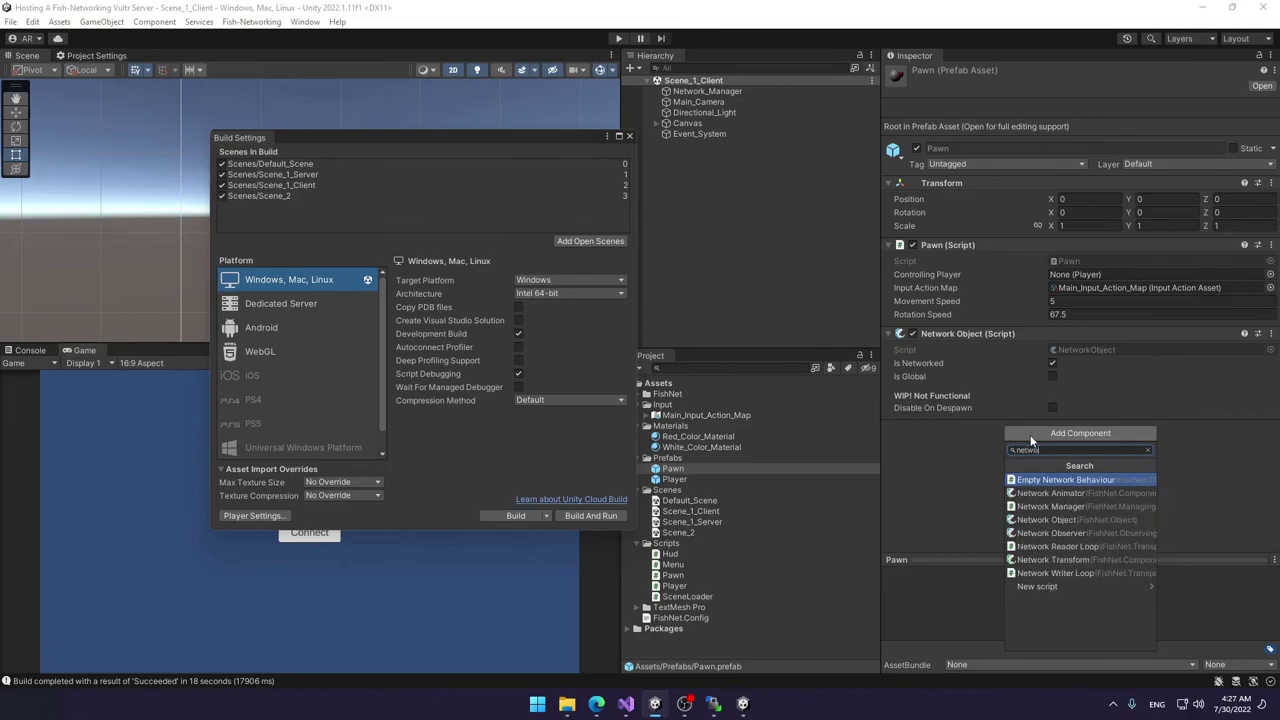
type("o")
left_click(940, 497)
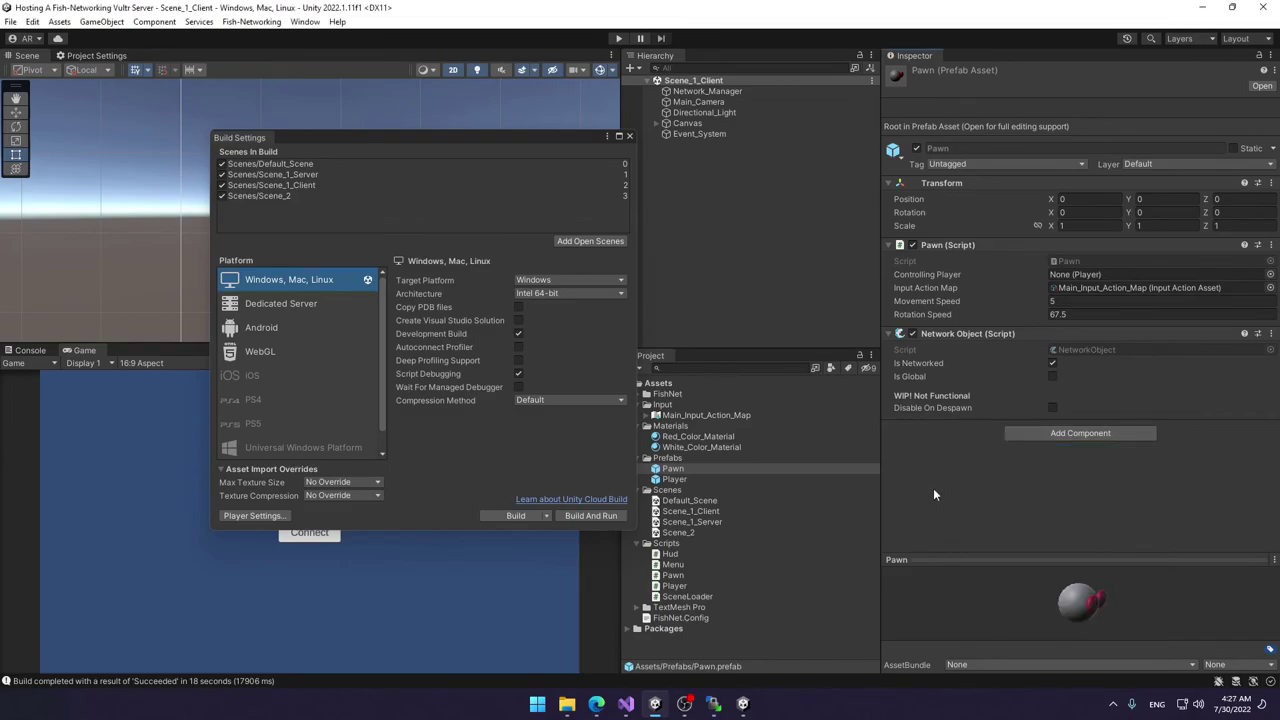
Step: Move the ball in a MyGame client, stop the game server in the noVNC console, and return to the client
left_click(689, 608)
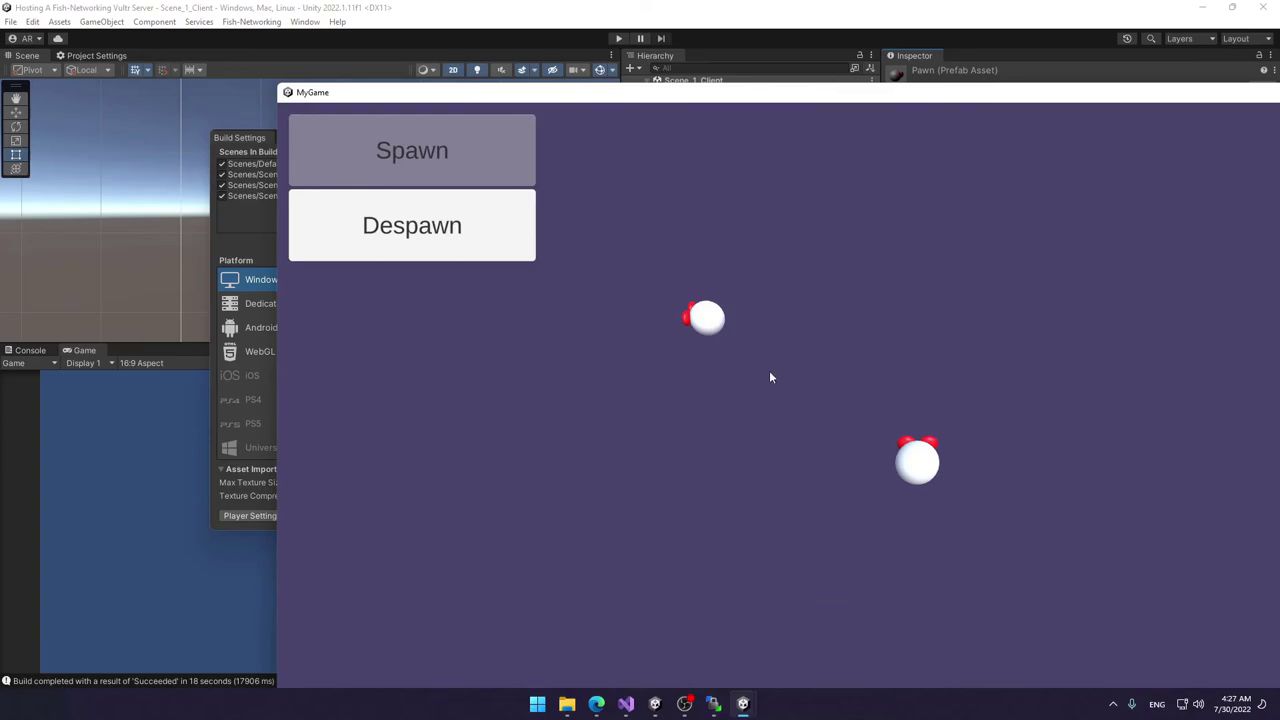
key("a")
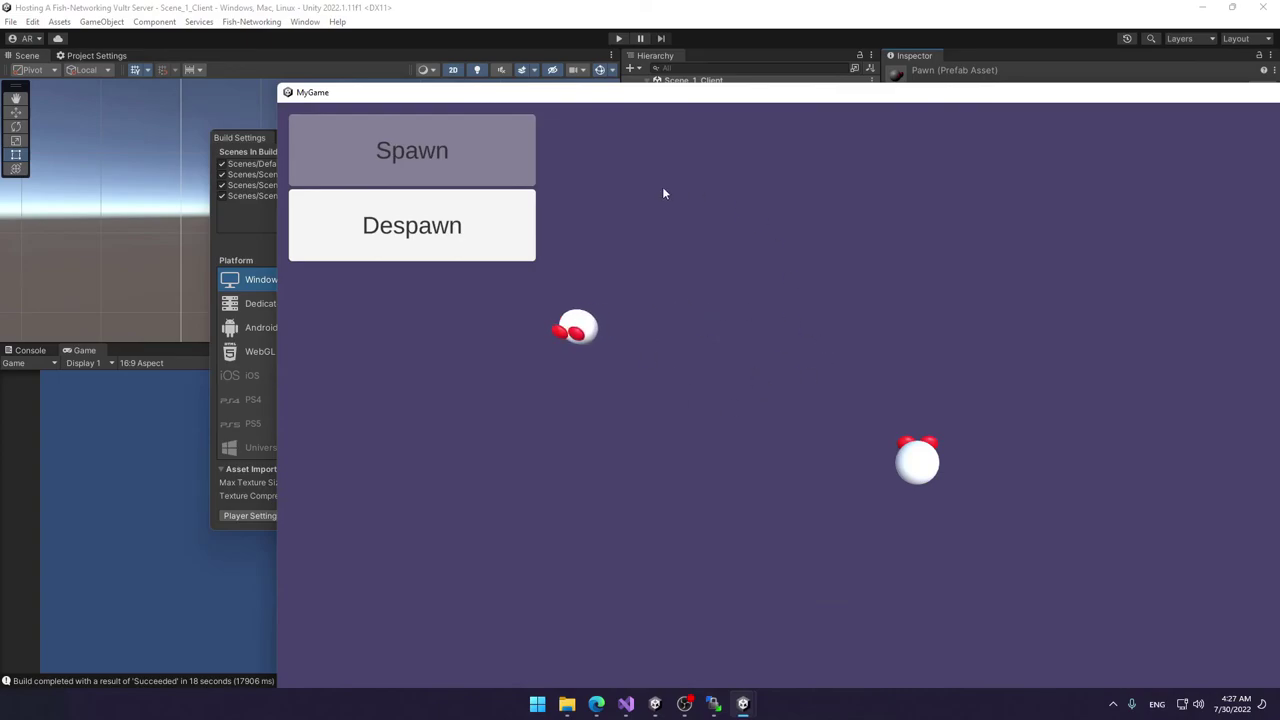
mouse_move(596, 704)
left_click(652, 628)
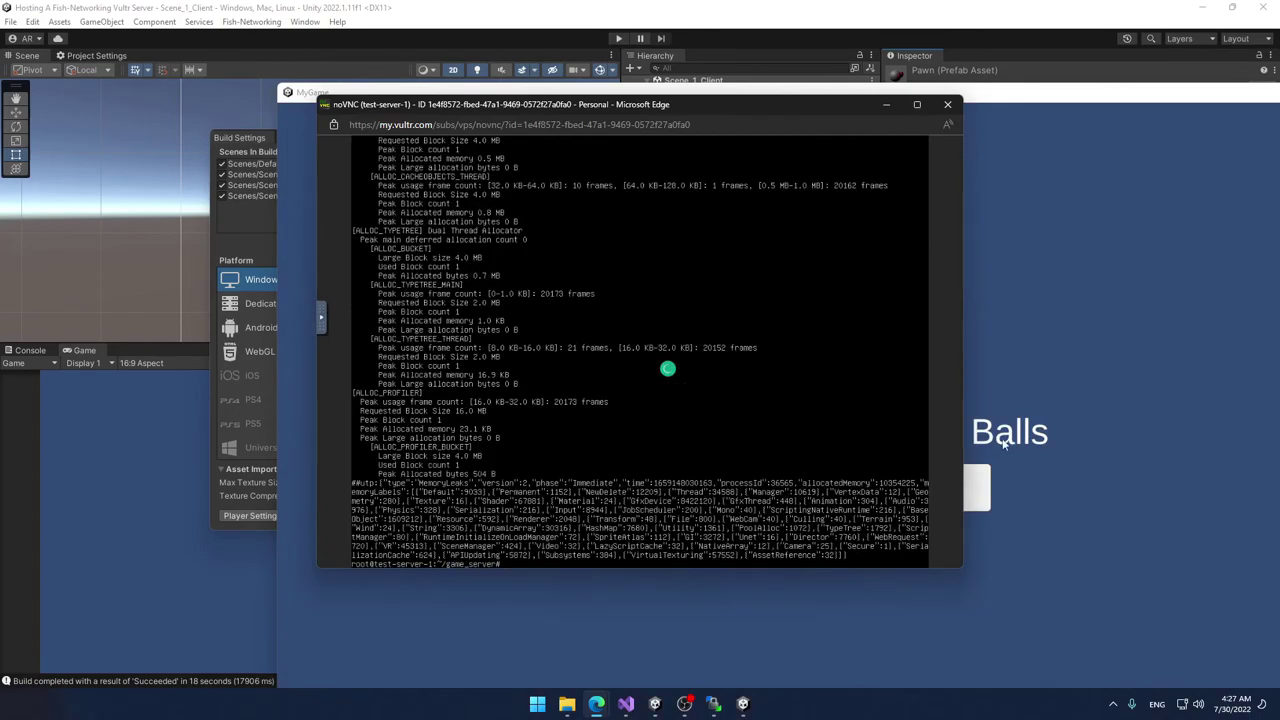
left_click(1034, 364)
Step: Close both MyGame client windows
mouse_move(742, 703)
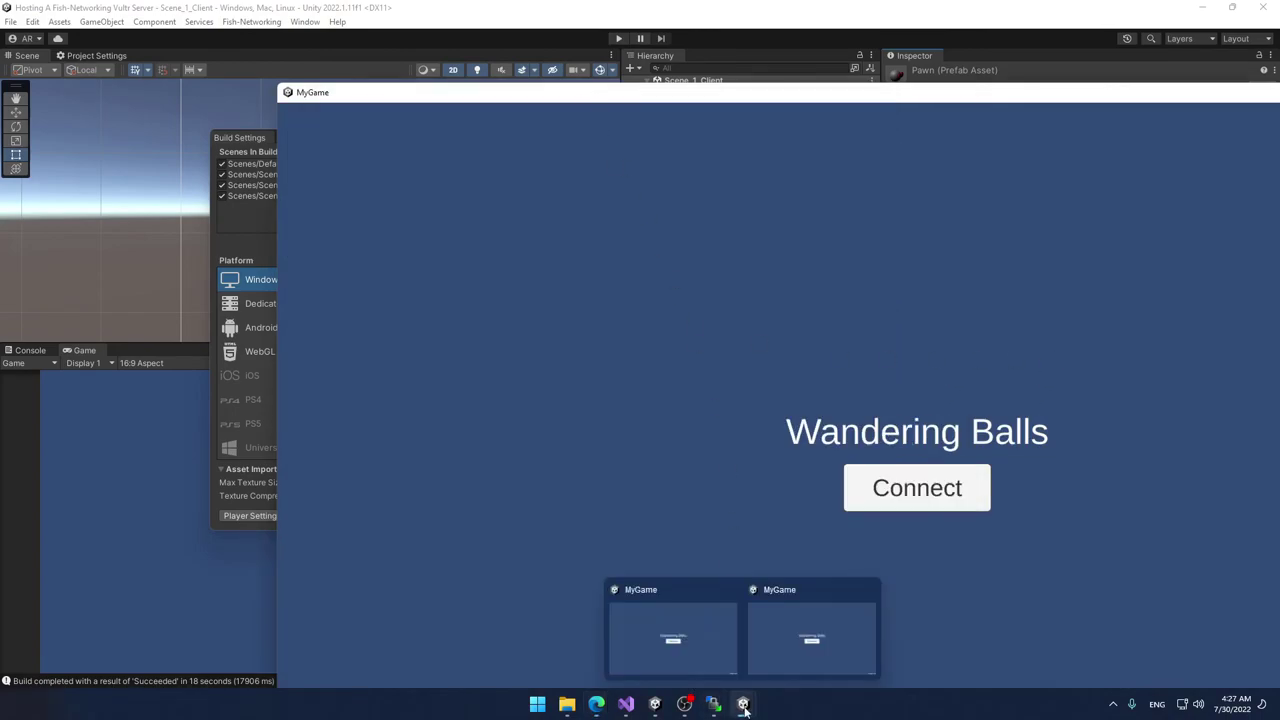
left_click(729, 590)
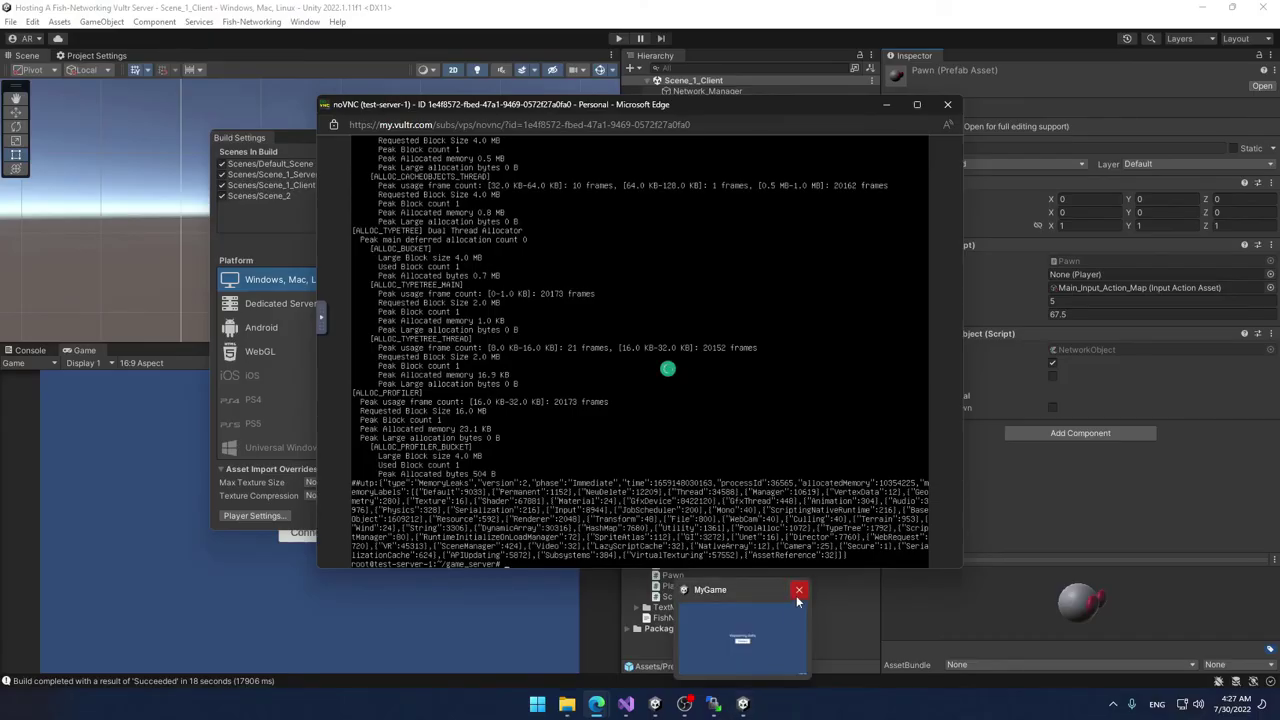
left_click(797, 591)
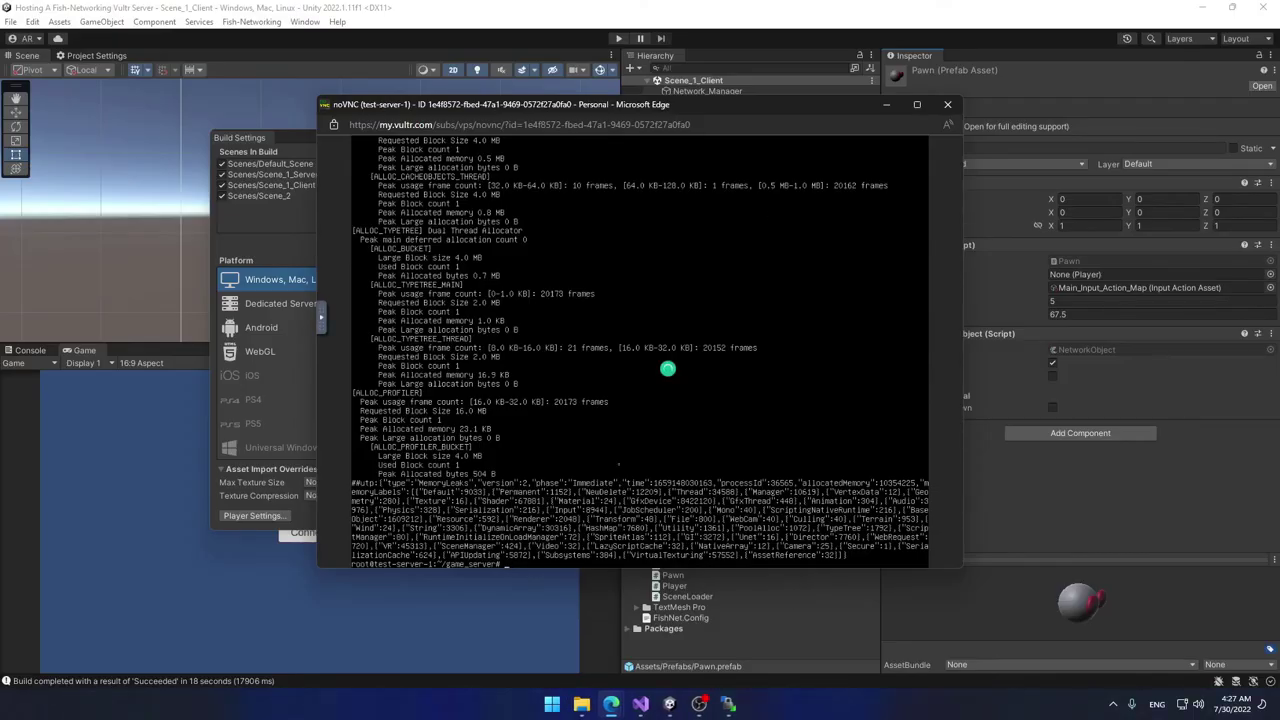